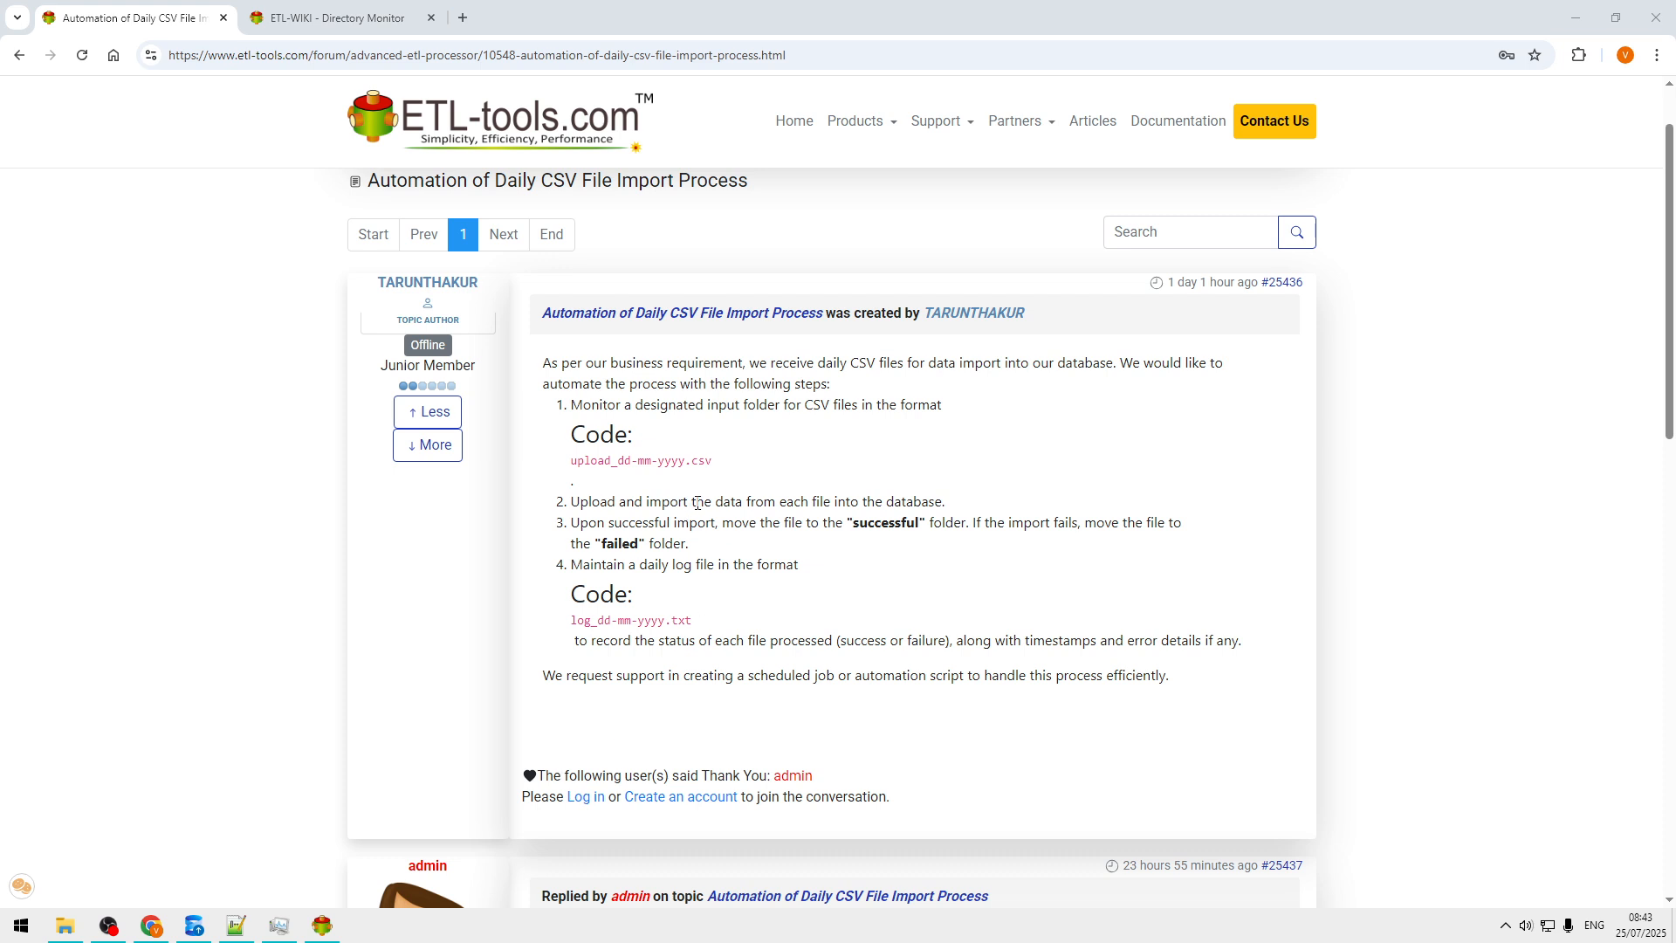
# Review the forum post's requirements for the CSV file name format and the import into the database.
pyautogui.click(729, 467)
pyautogui.tripleClick(533, 463)
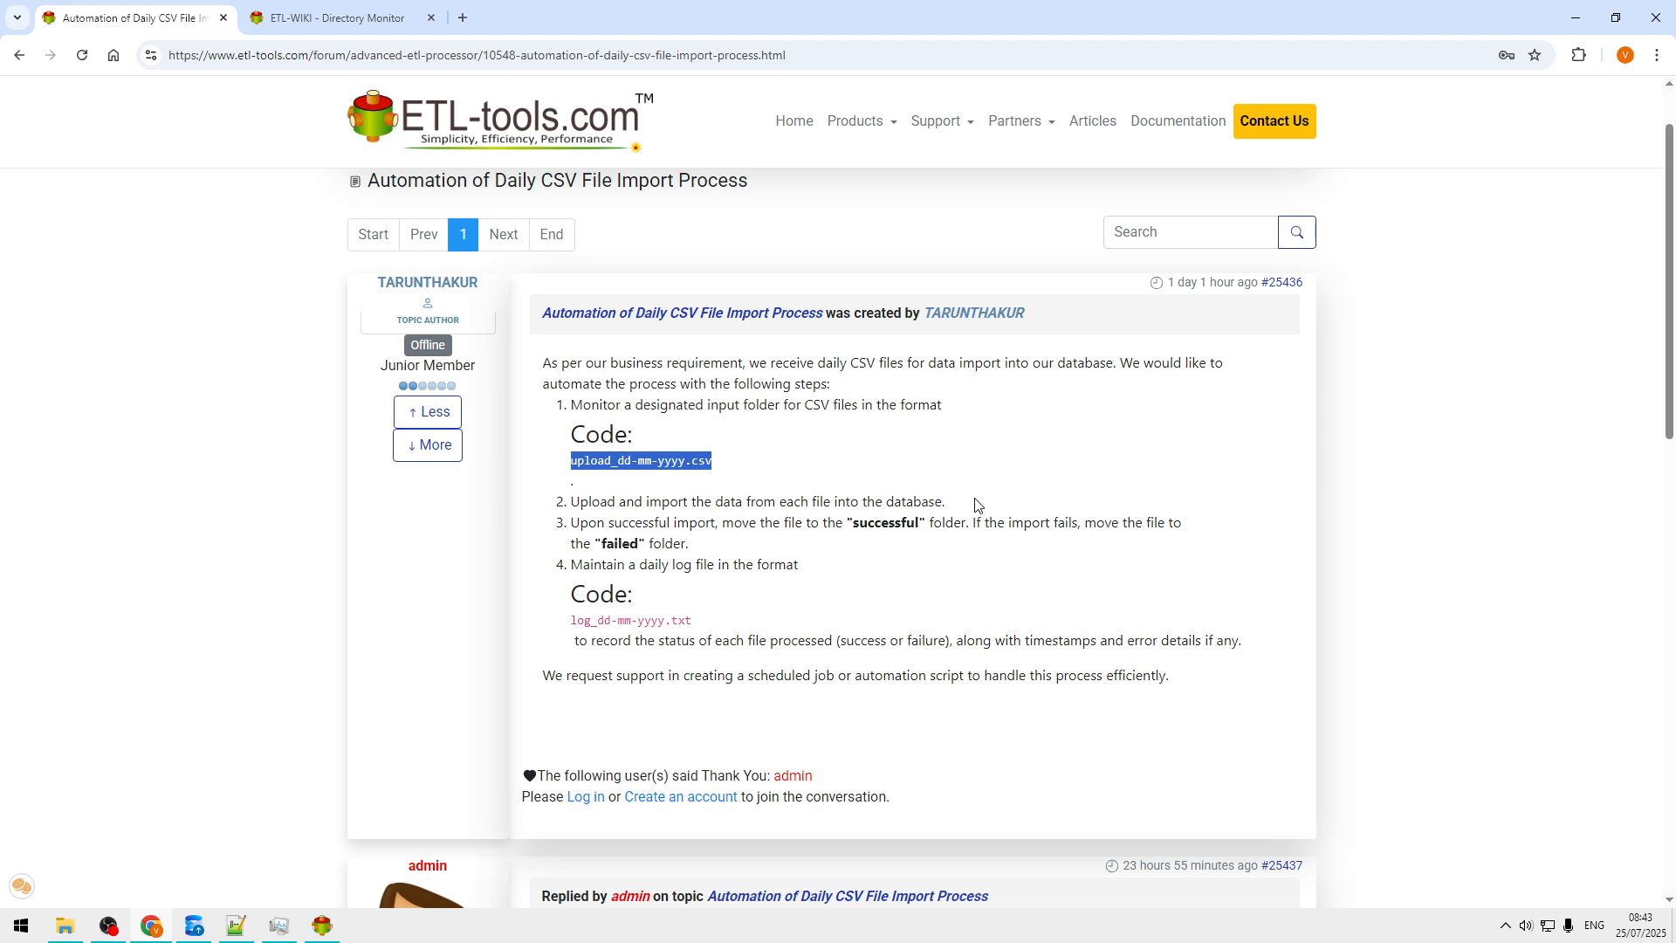
pyautogui.moveTo(952, 505); pyautogui.dragTo(576, 510)
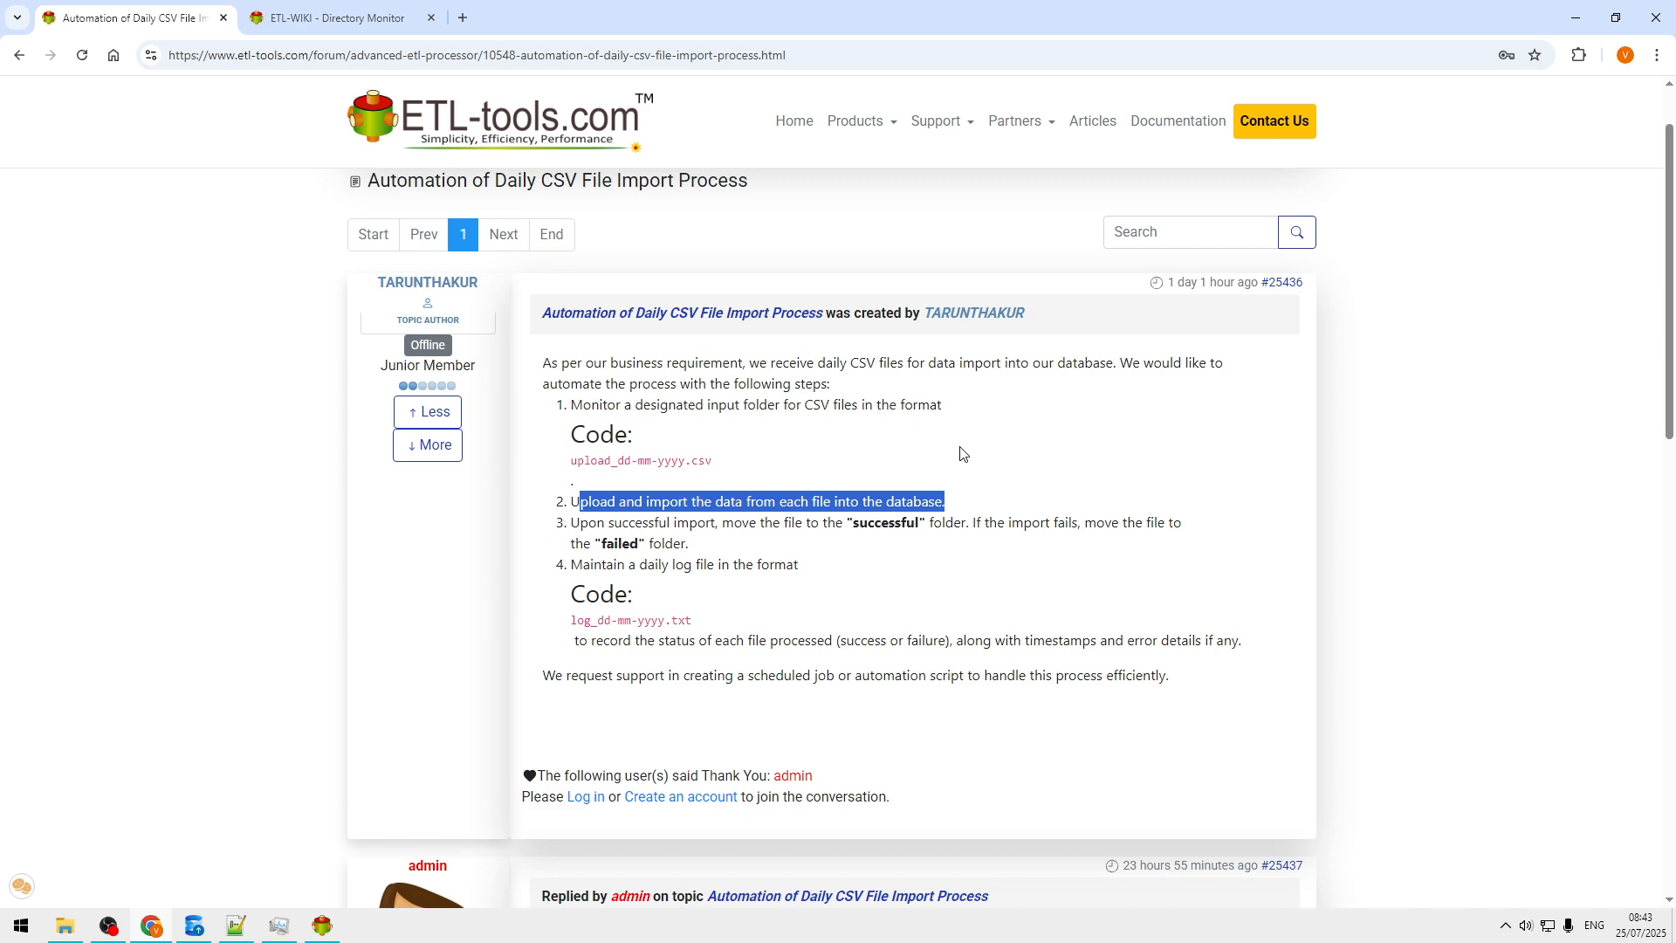
# Read through the Directory Monitor wiki page, from its introduction down to the installation section.
pyautogui.click(356, 18)
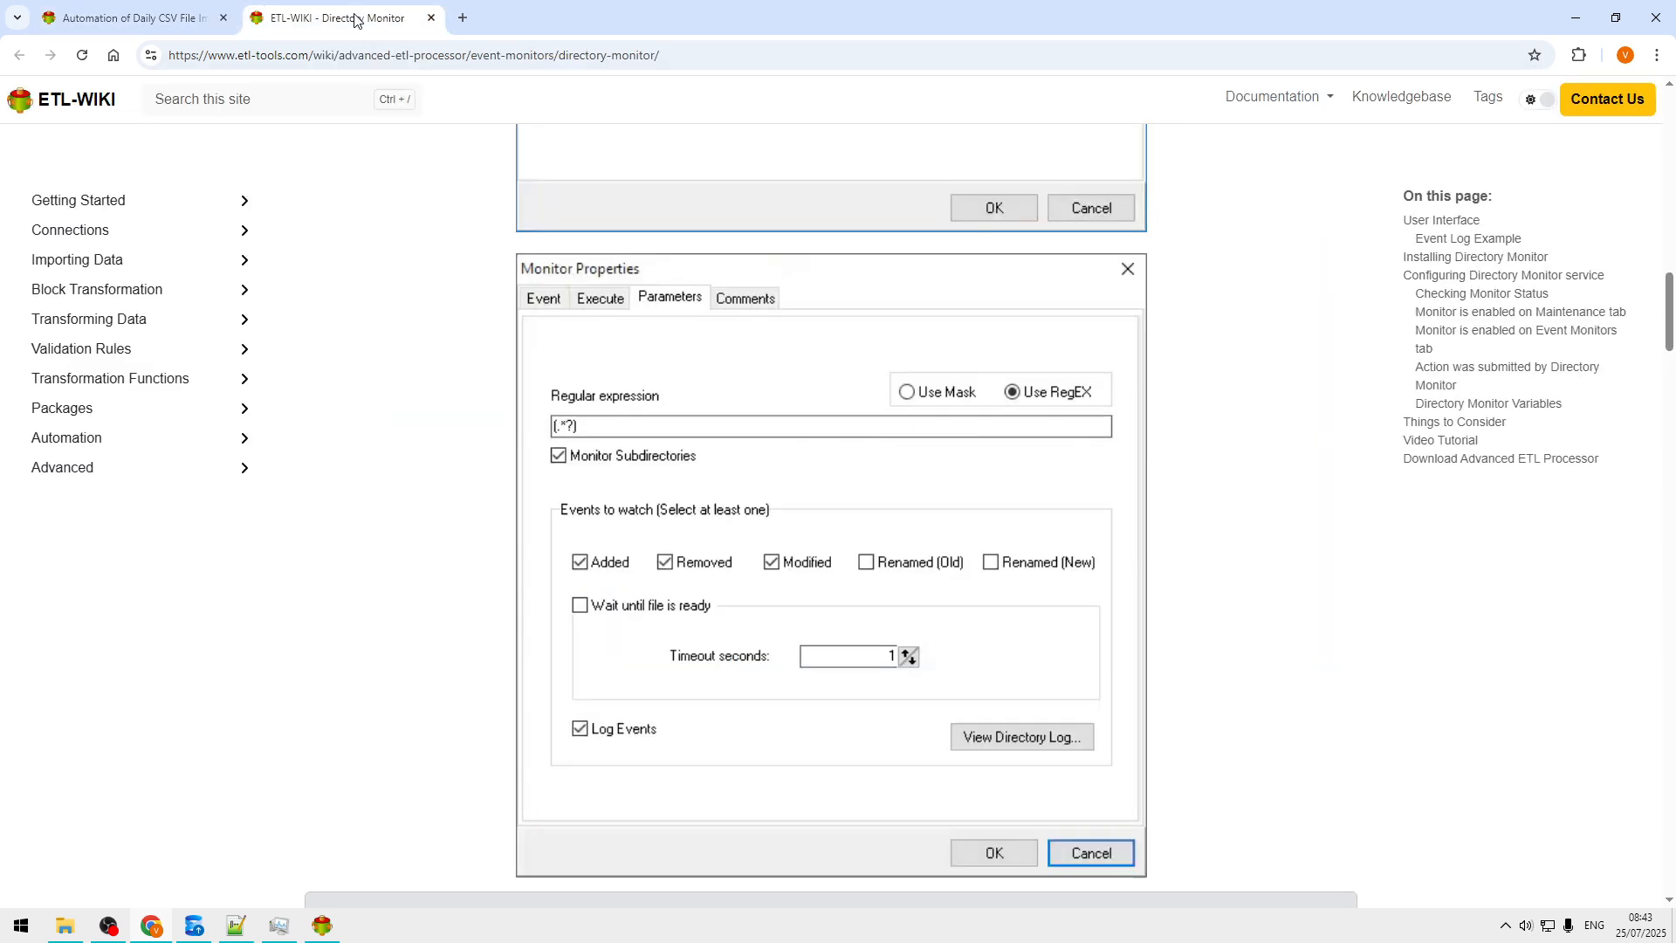
pyautogui.scroll(20, 460, 318)
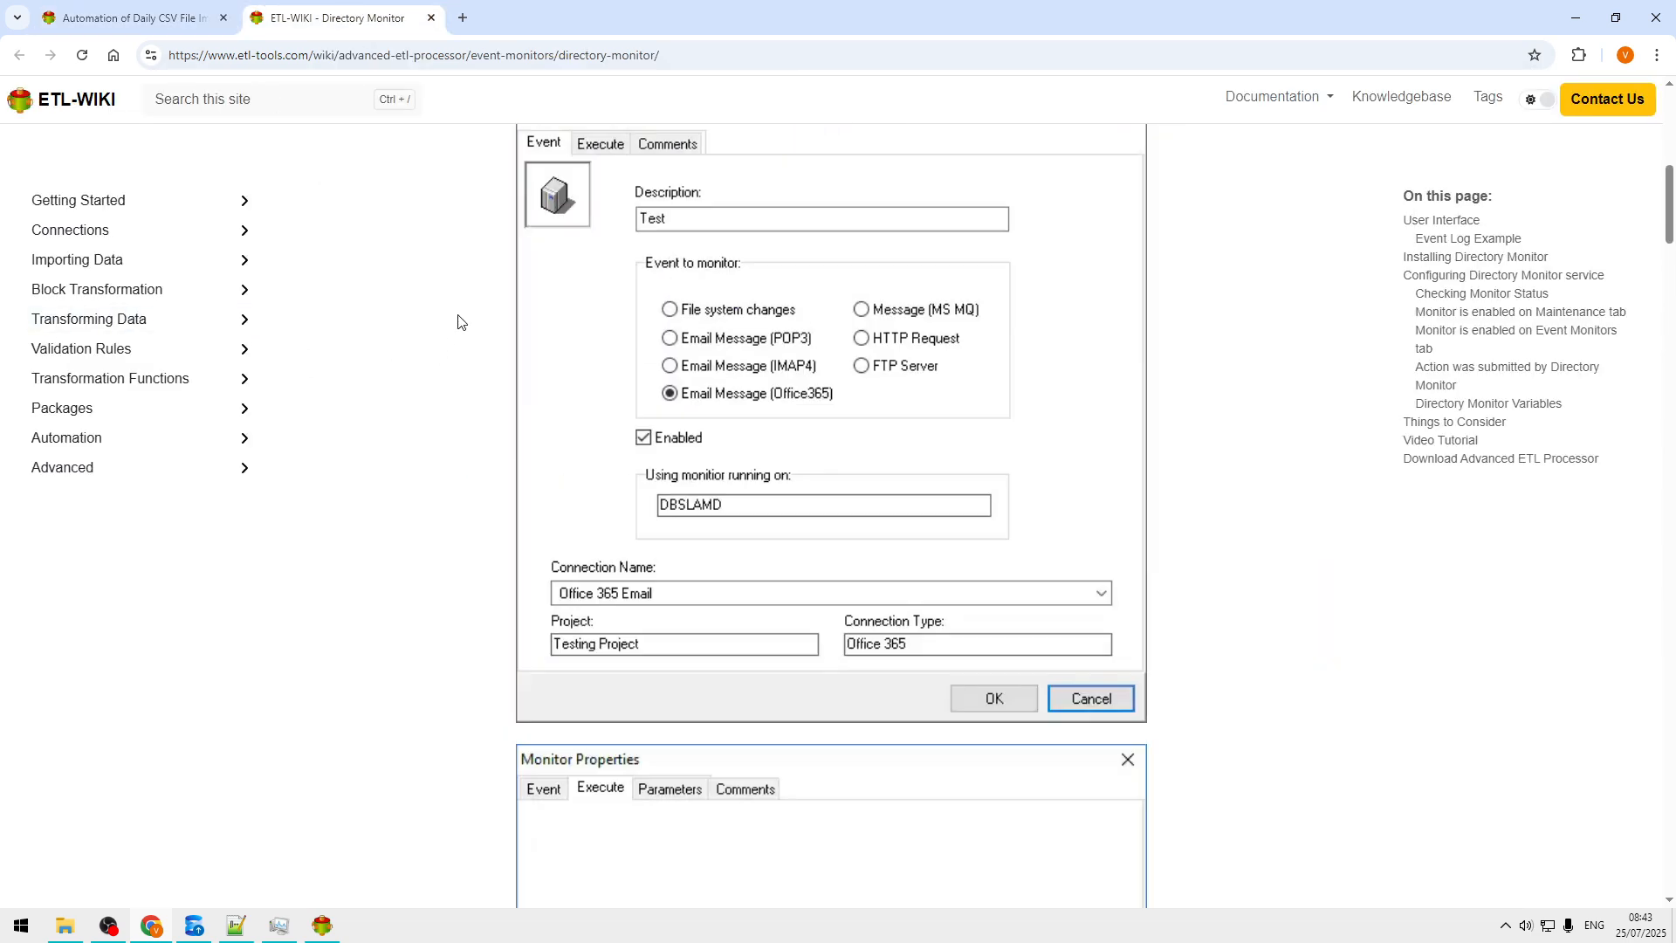
pyautogui.scroll(2, 460, 318)
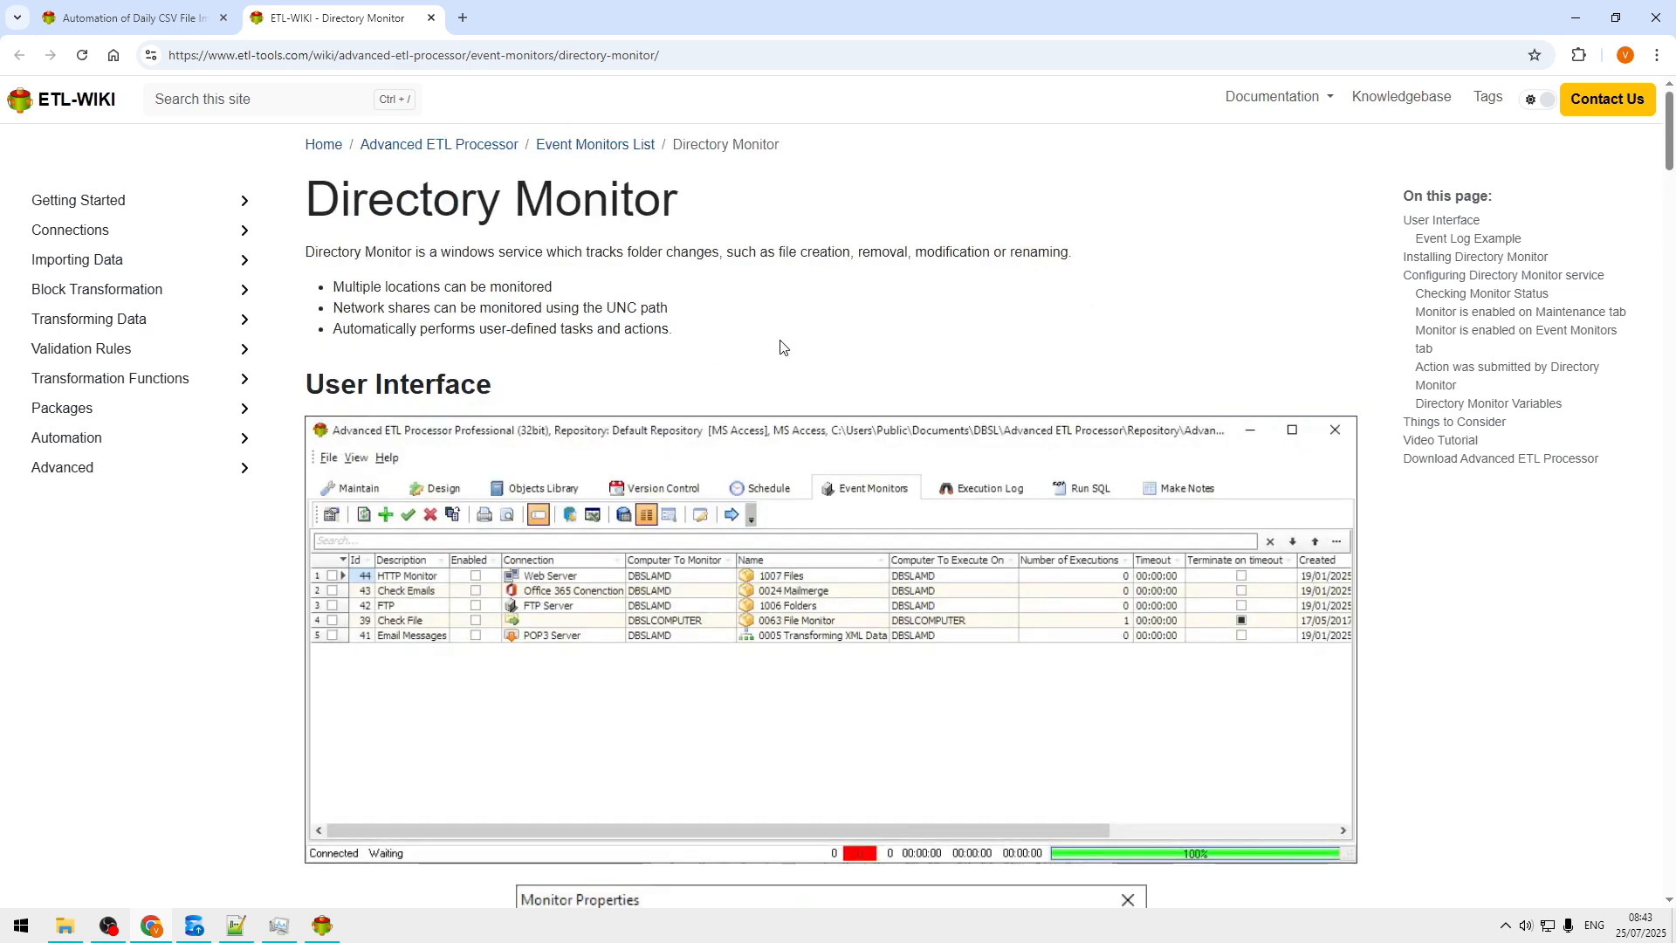
pyautogui.scroll(-20, 828, 311)
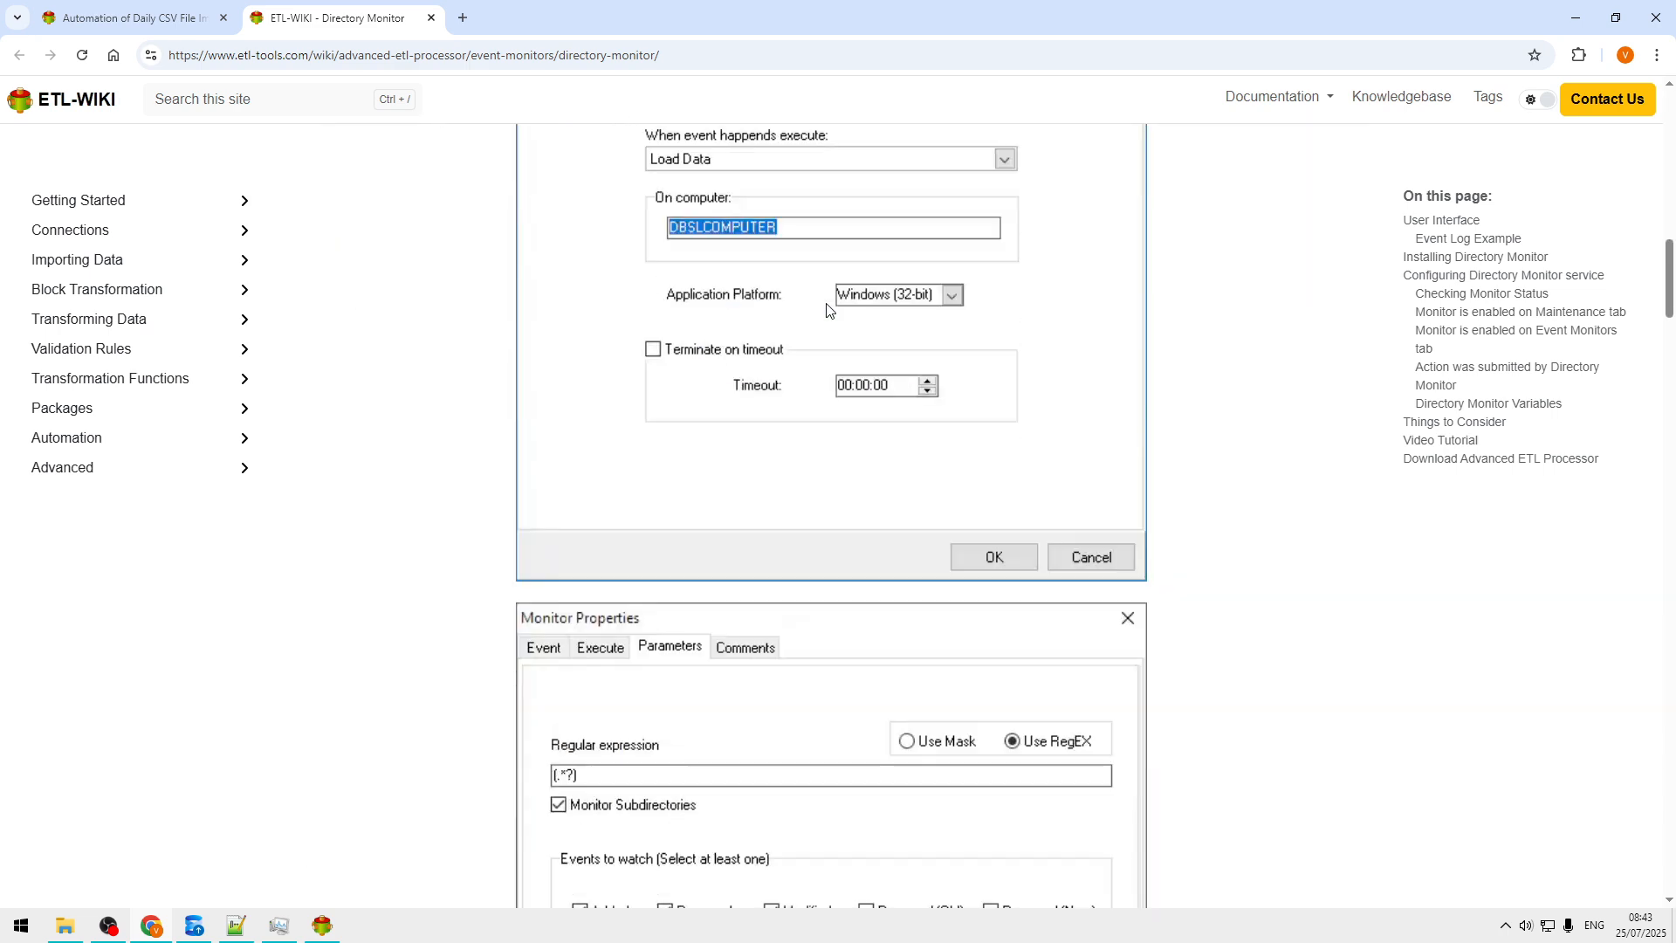
pyautogui.scroll(-2, 828, 311)
pyautogui.scroll(-2, 828, 310)
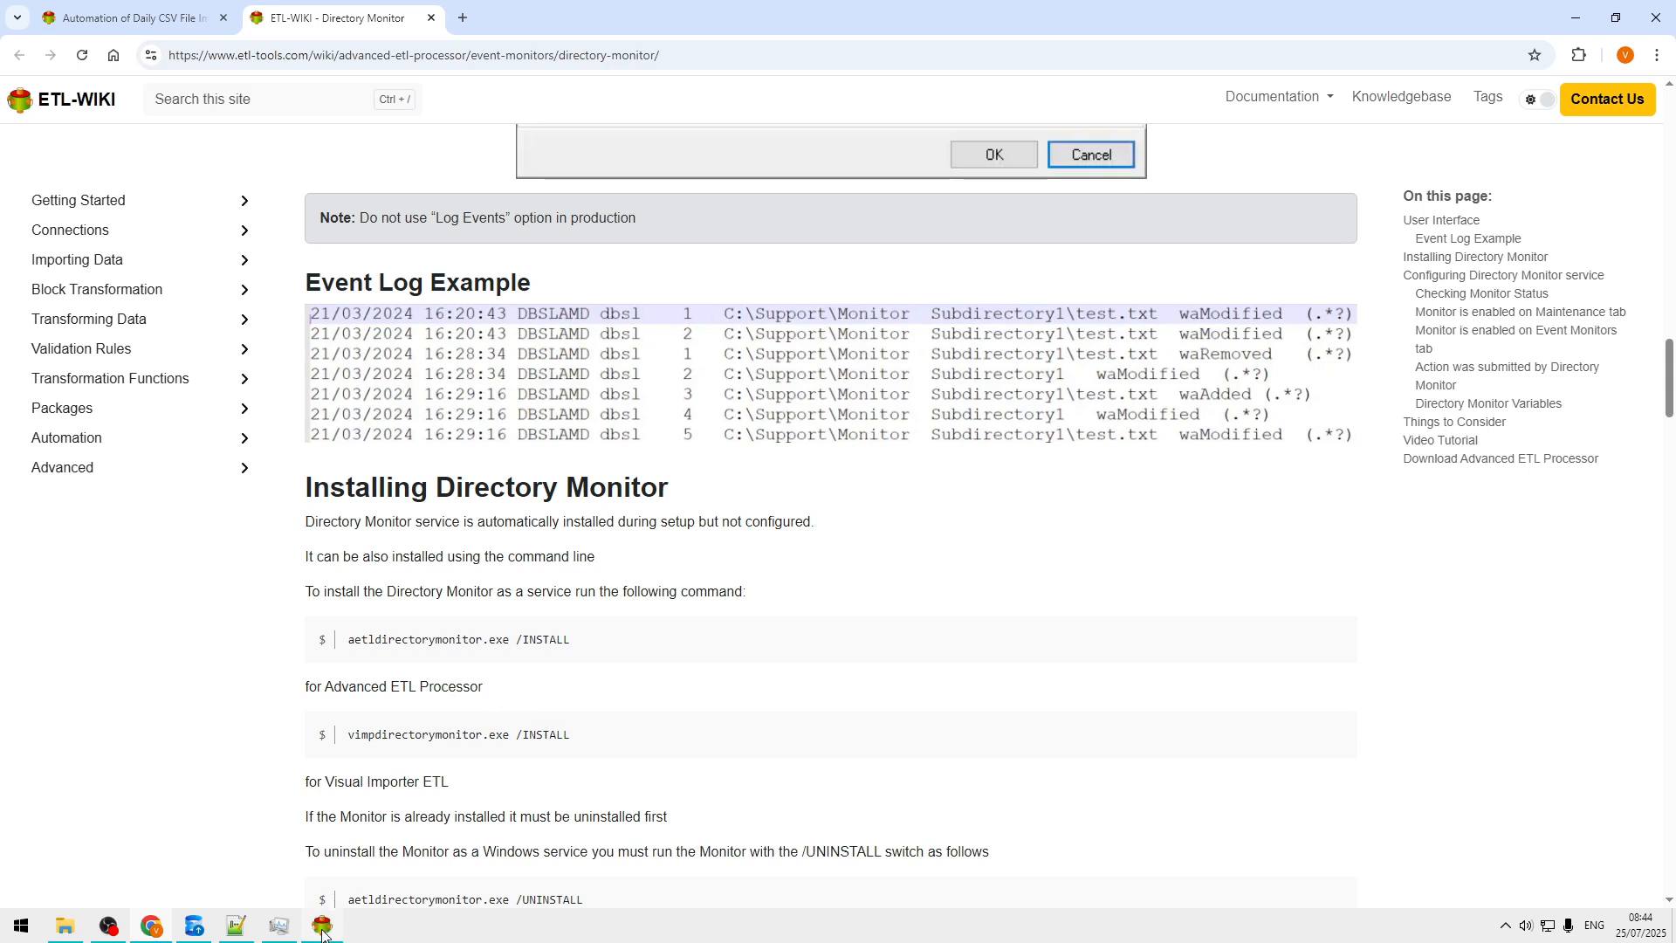
# Switch to Task Manager and check the status of the ETL Server Directory Monitor and Execution Agent services.
pyautogui.moveTo(323, 933)
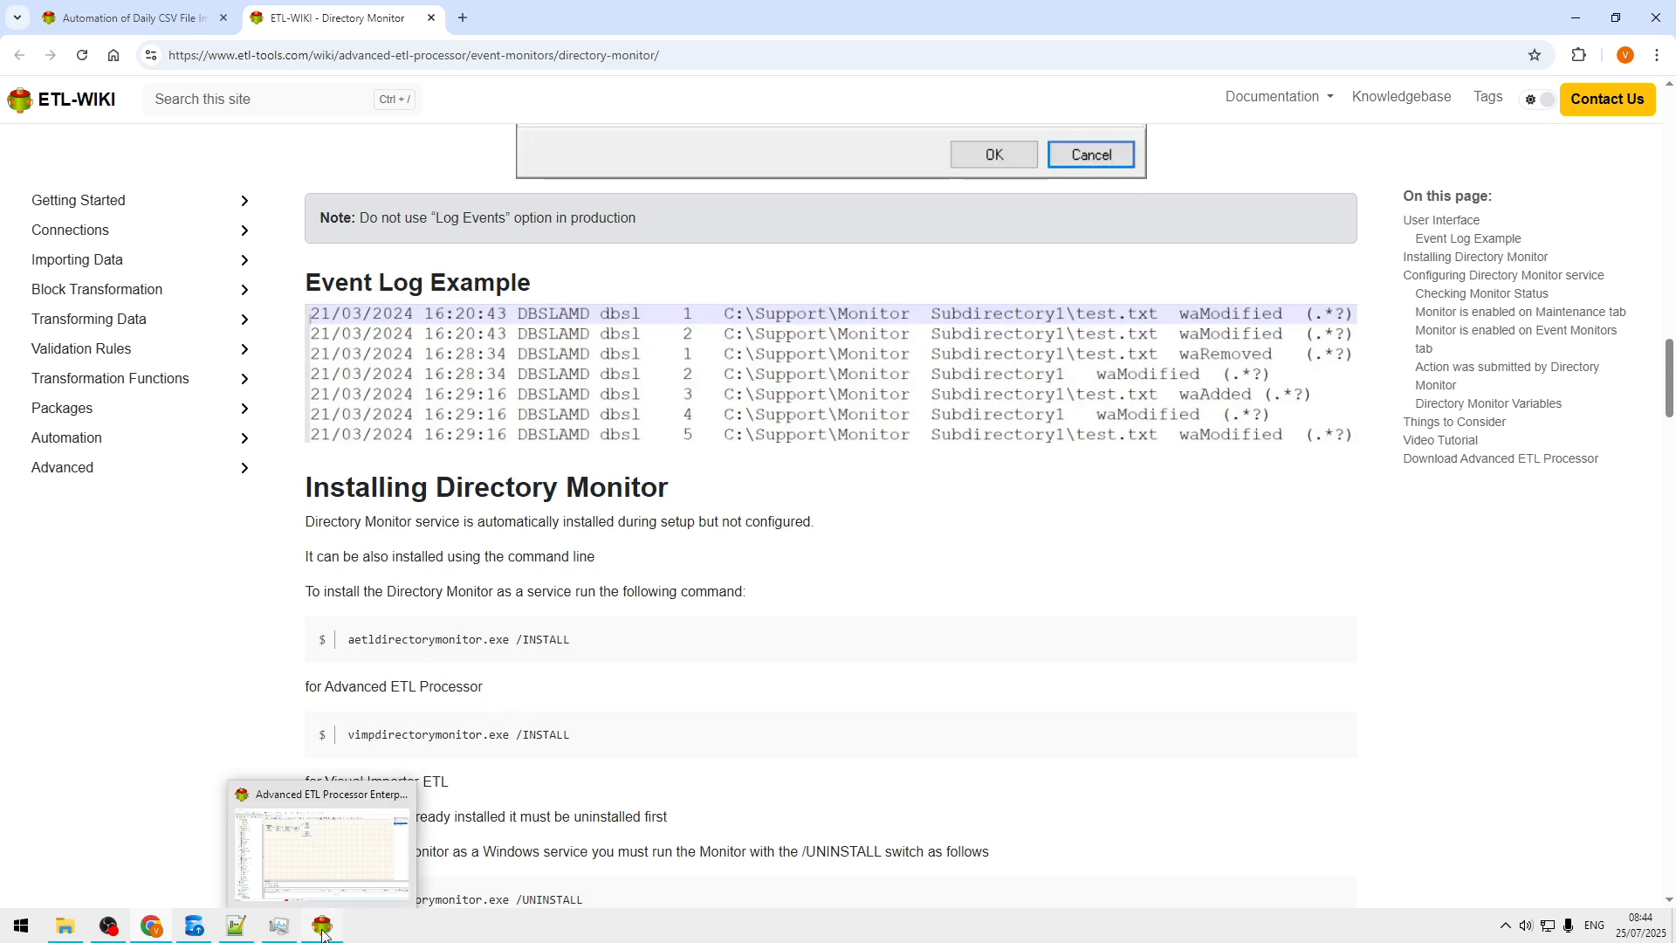
pyautogui.click(280, 925)
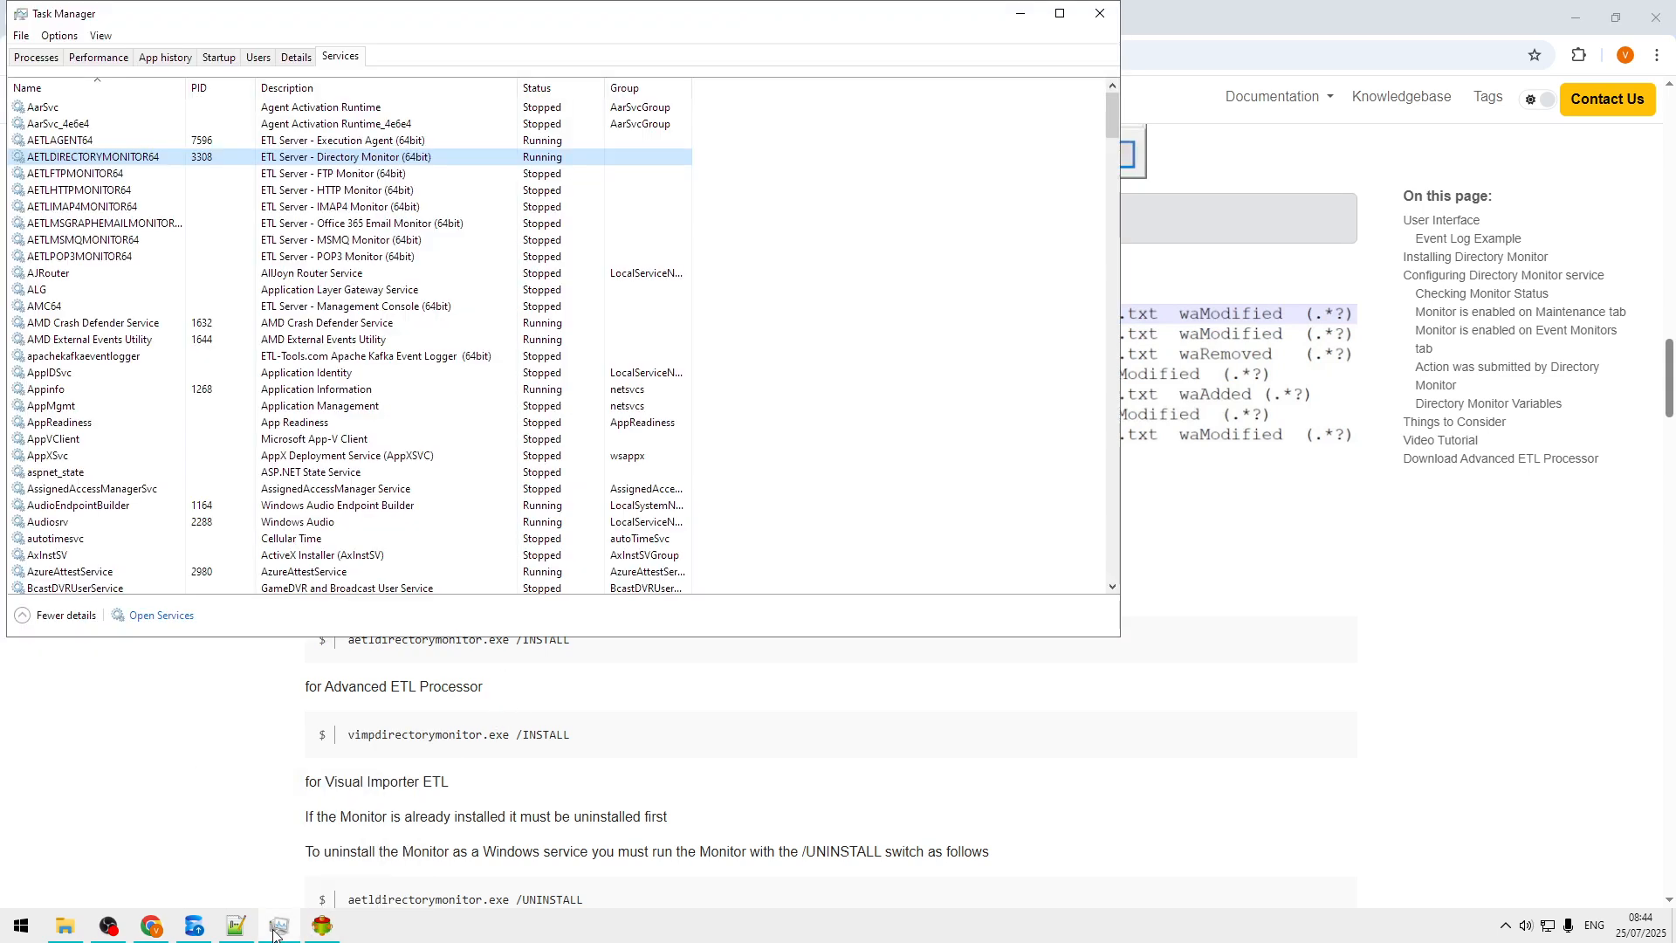
pyautogui.click(113, 141)
# Switch to Advanced ETL Processor and review the execution options and the Execution Agent and Directory Monitor nodes.
pyautogui.click(323, 928)
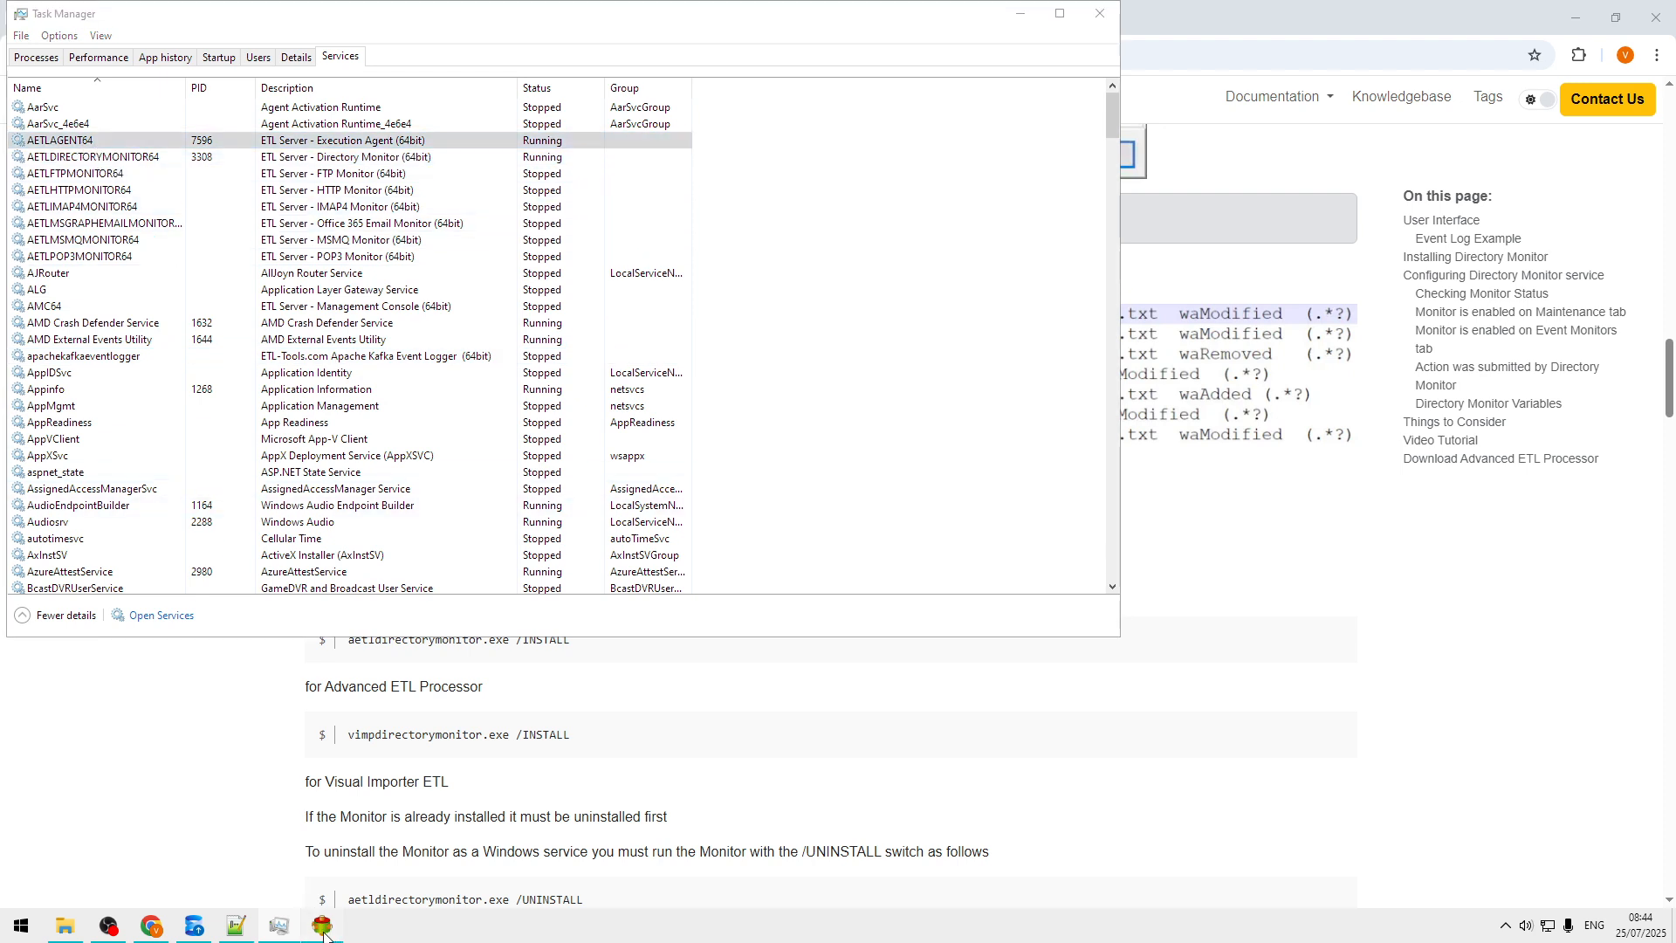
pyautogui.click(52, 63)
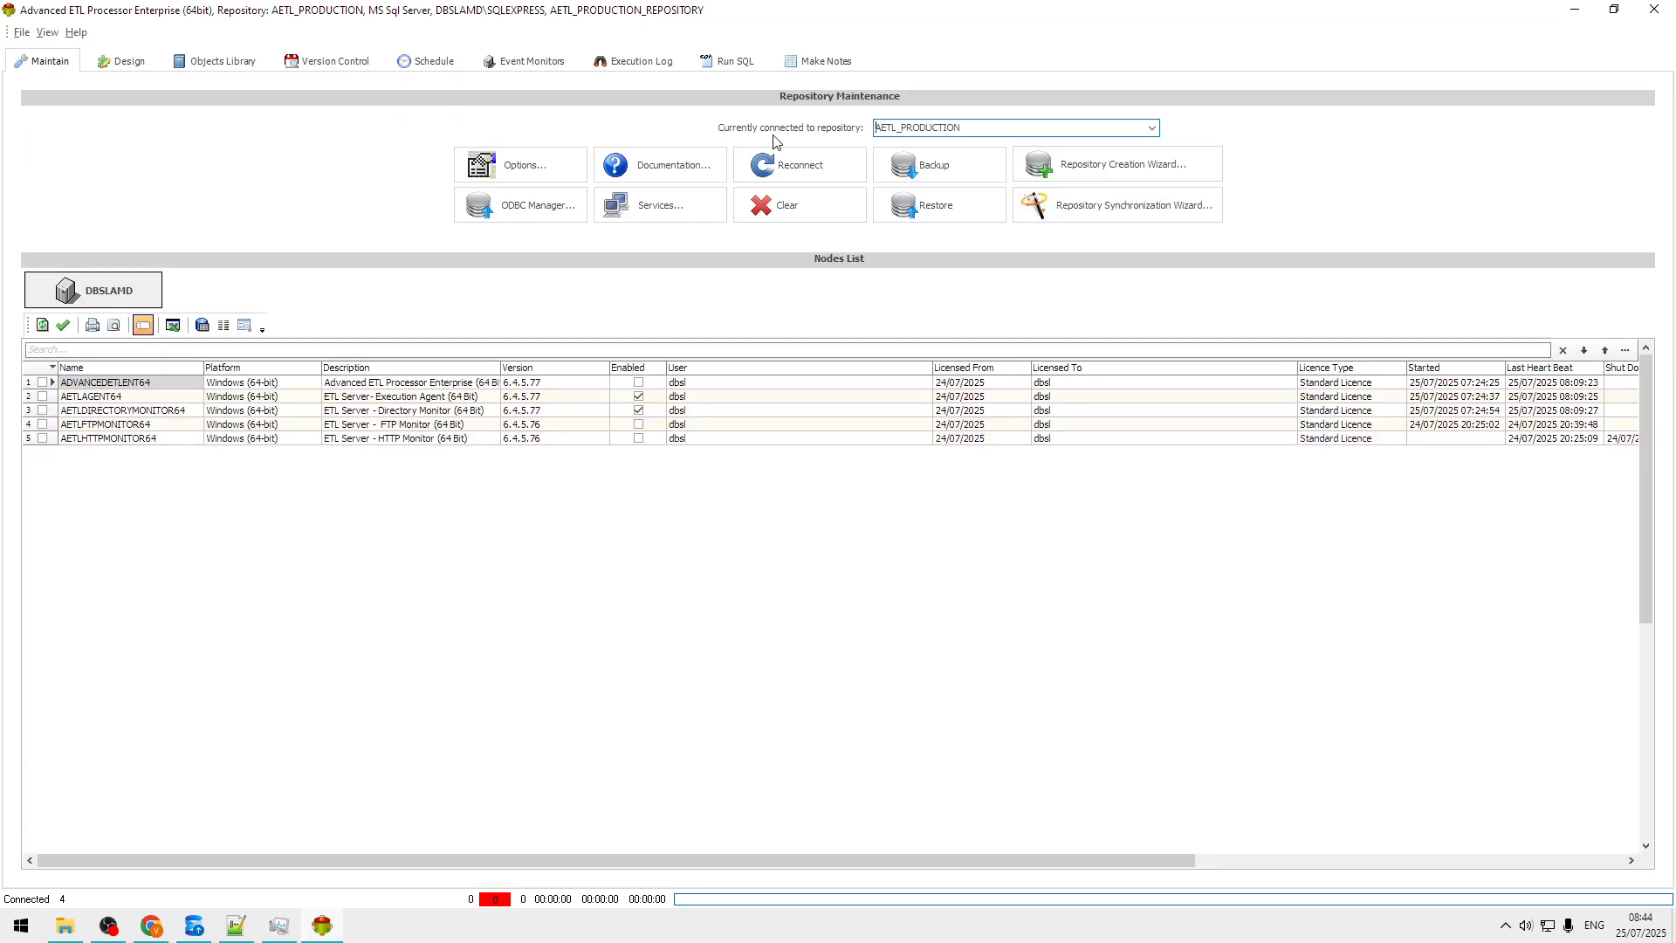
pyautogui.click(546, 165)
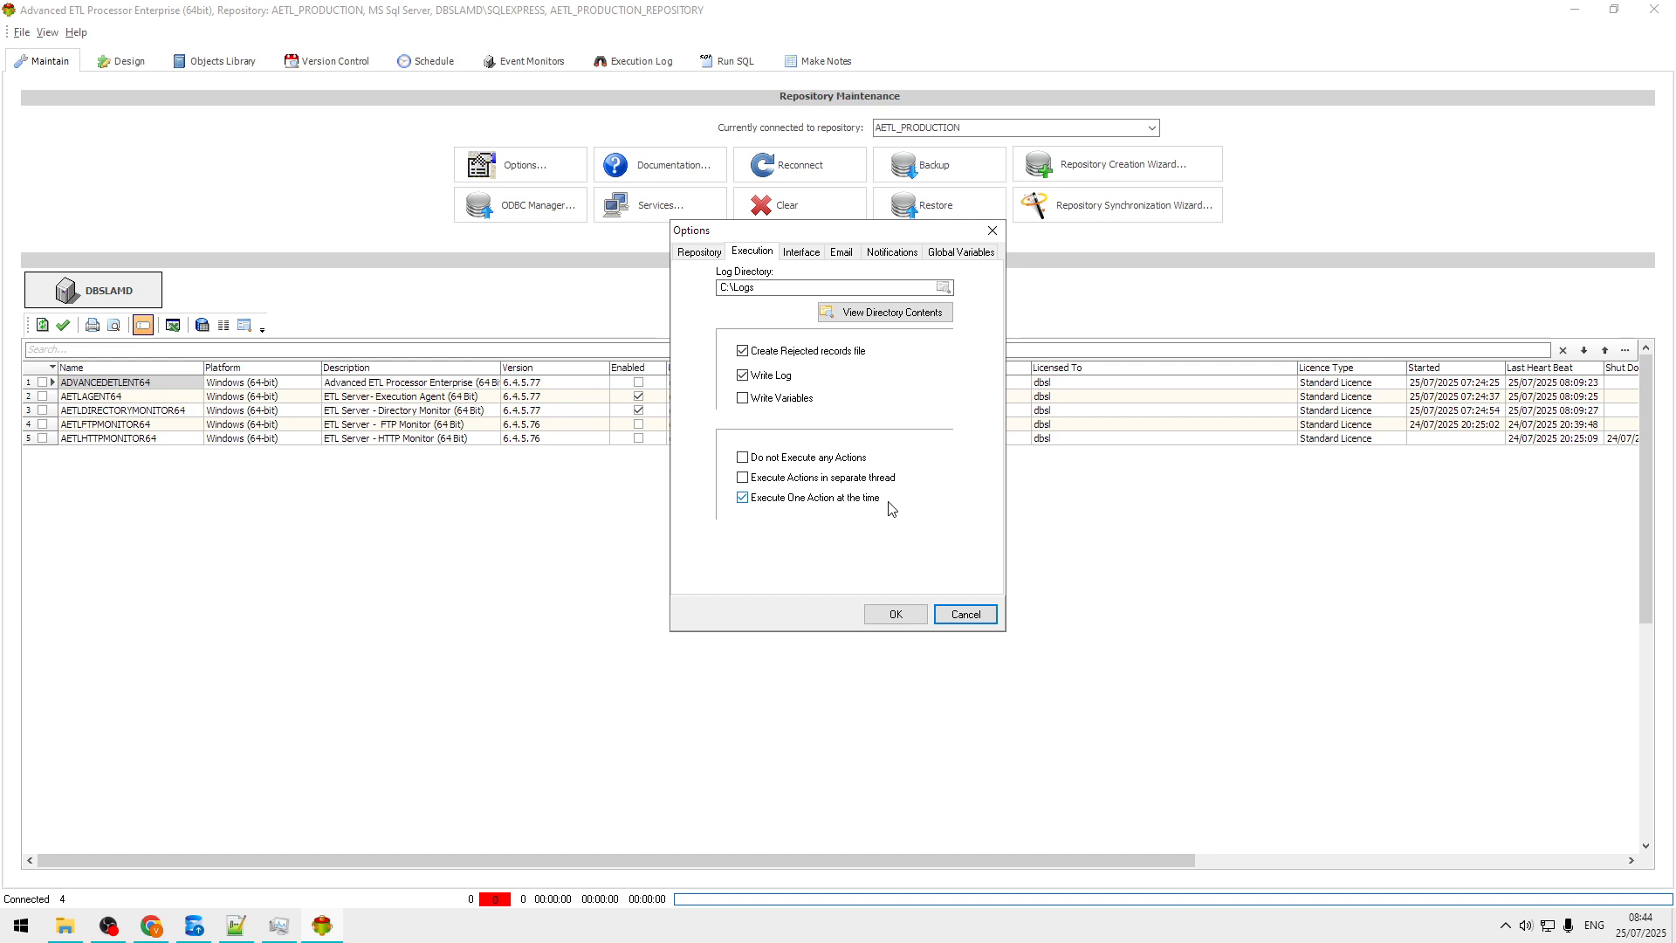
pyautogui.click(974, 615)
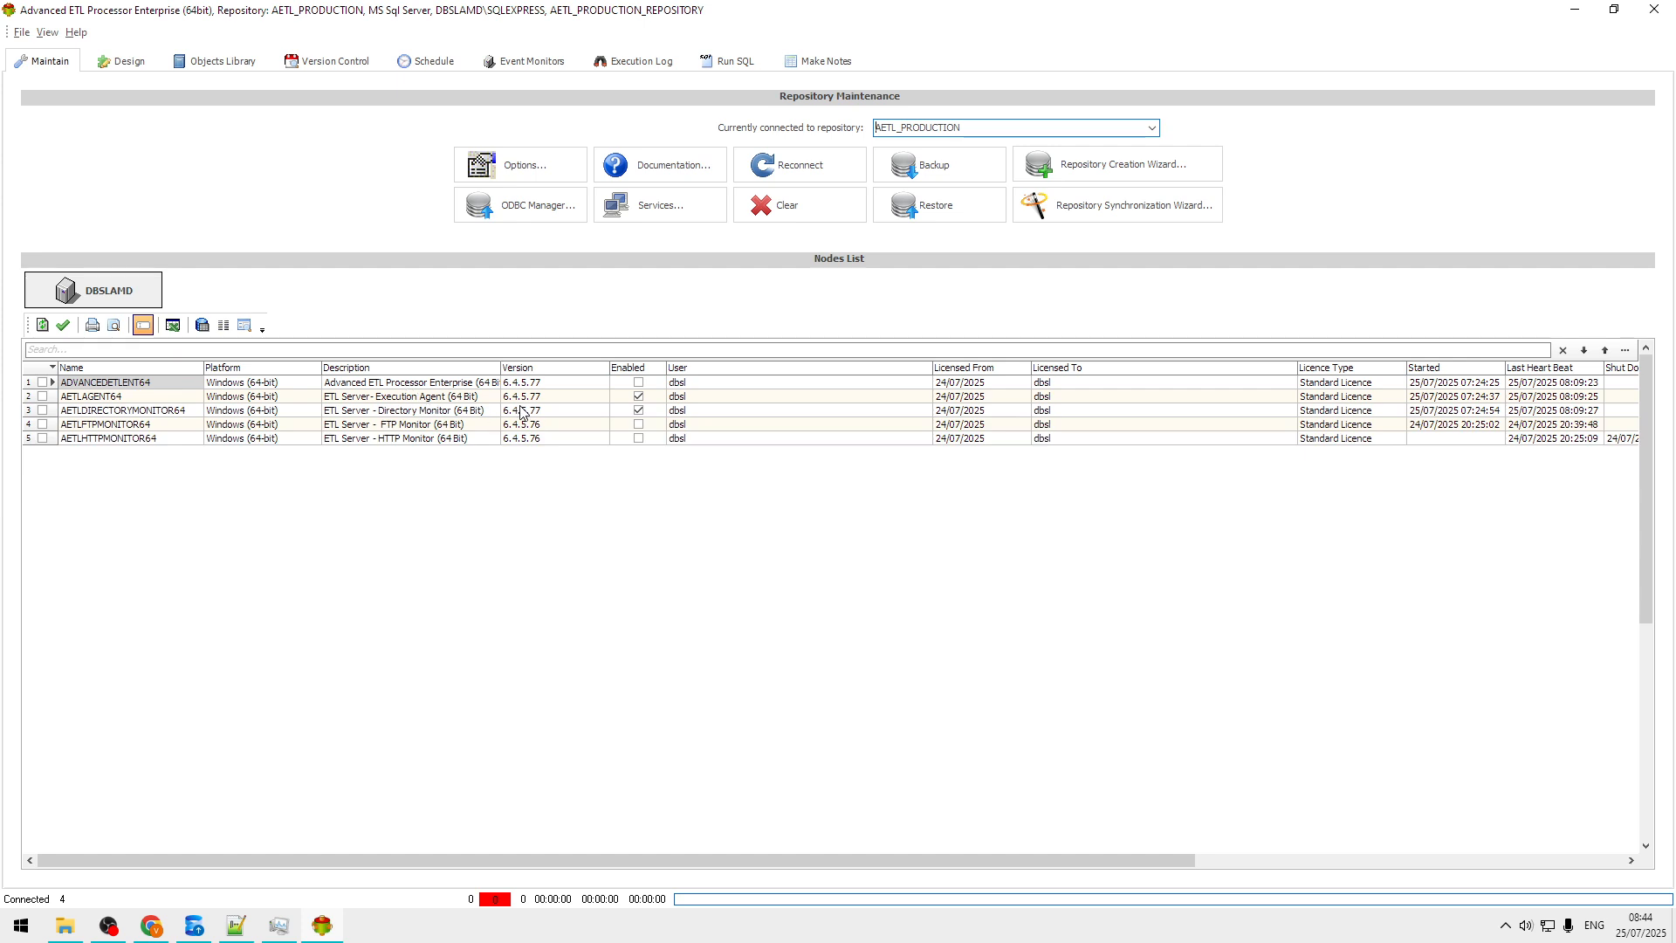
pyautogui.click(417, 398)
pyautogui.click(442, 412)
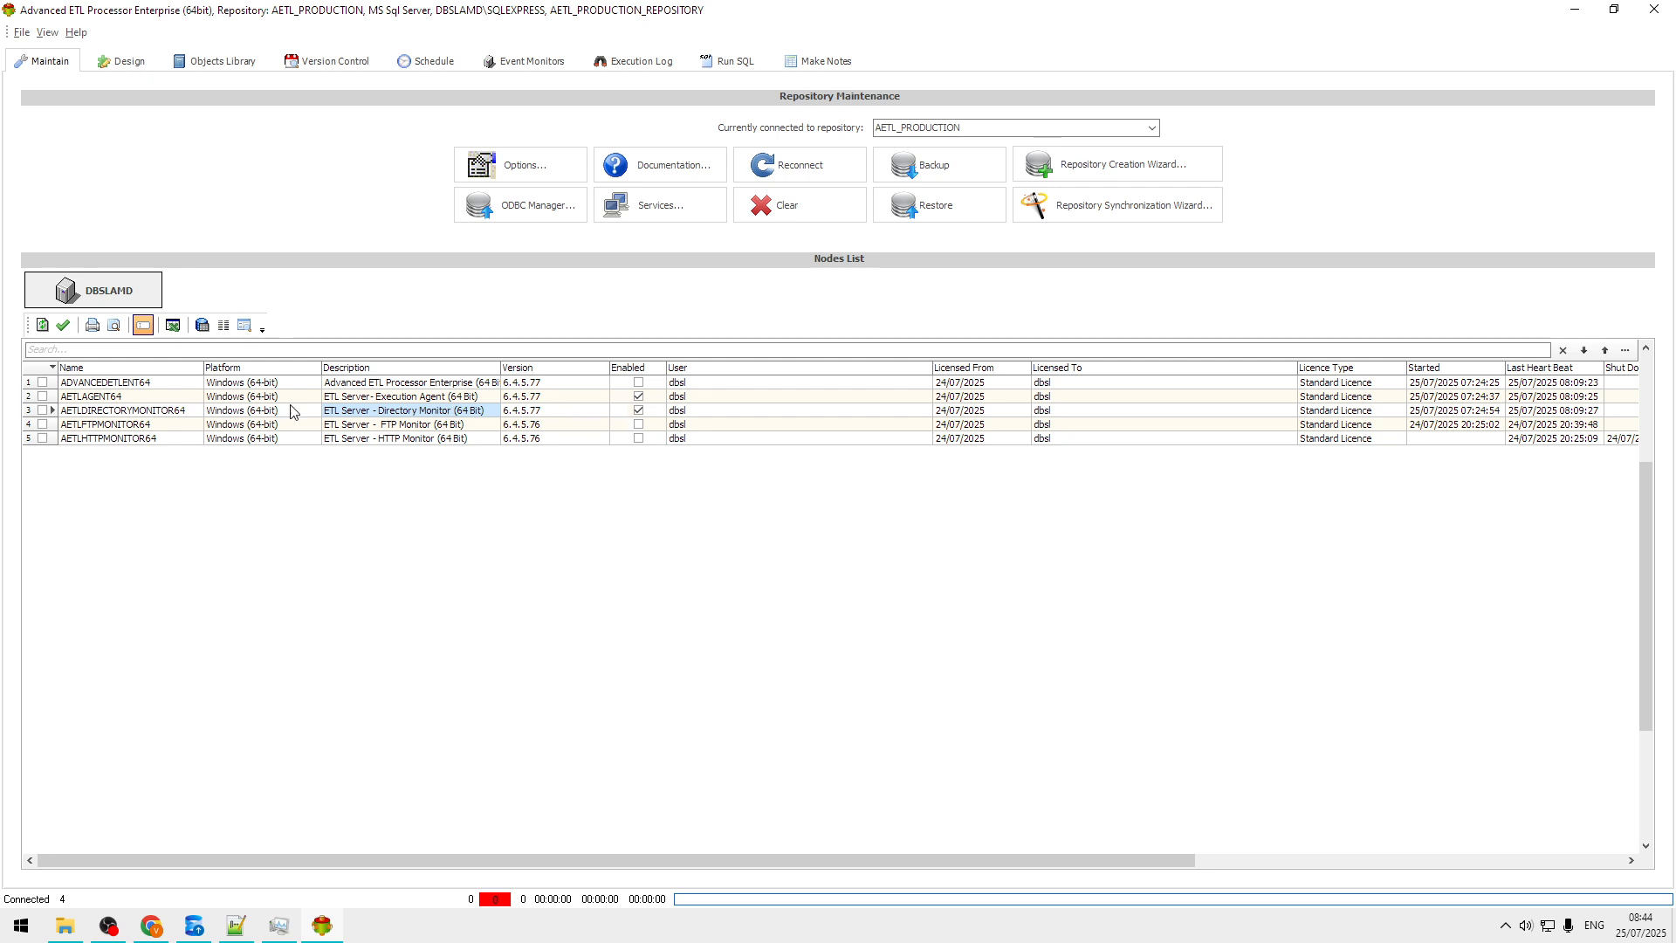
# Switch to Notepad++ and examine the contents of upload_01-12-2024.csv.
pyautogui.click(228, 932)
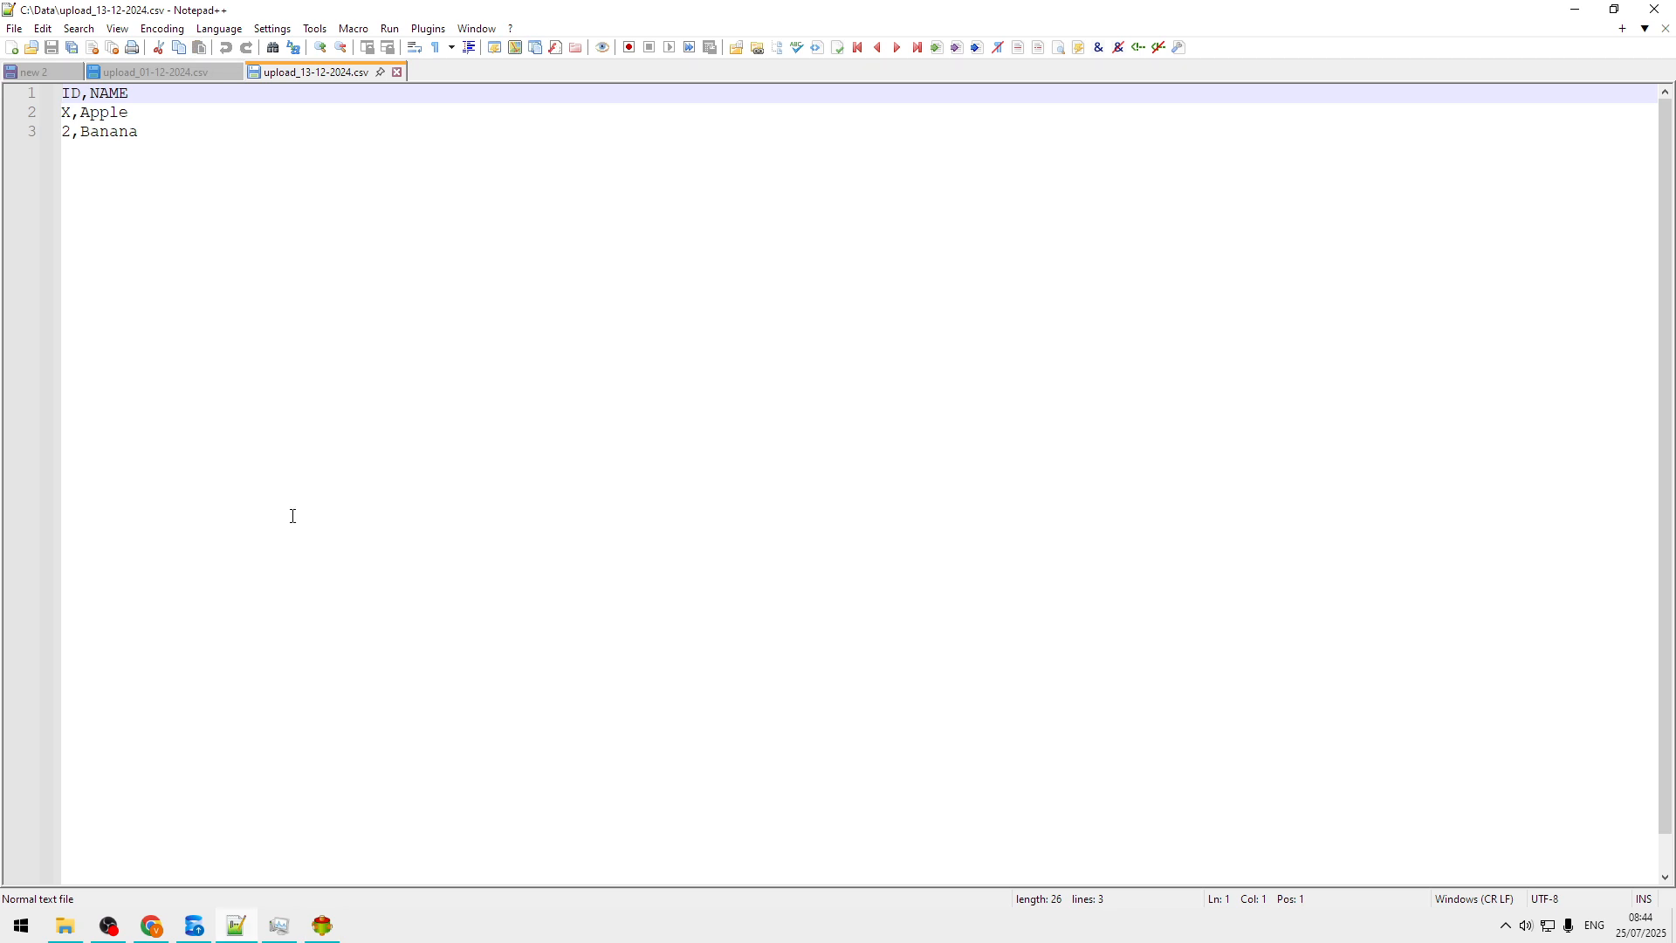
pyautogui.click(183, 74)
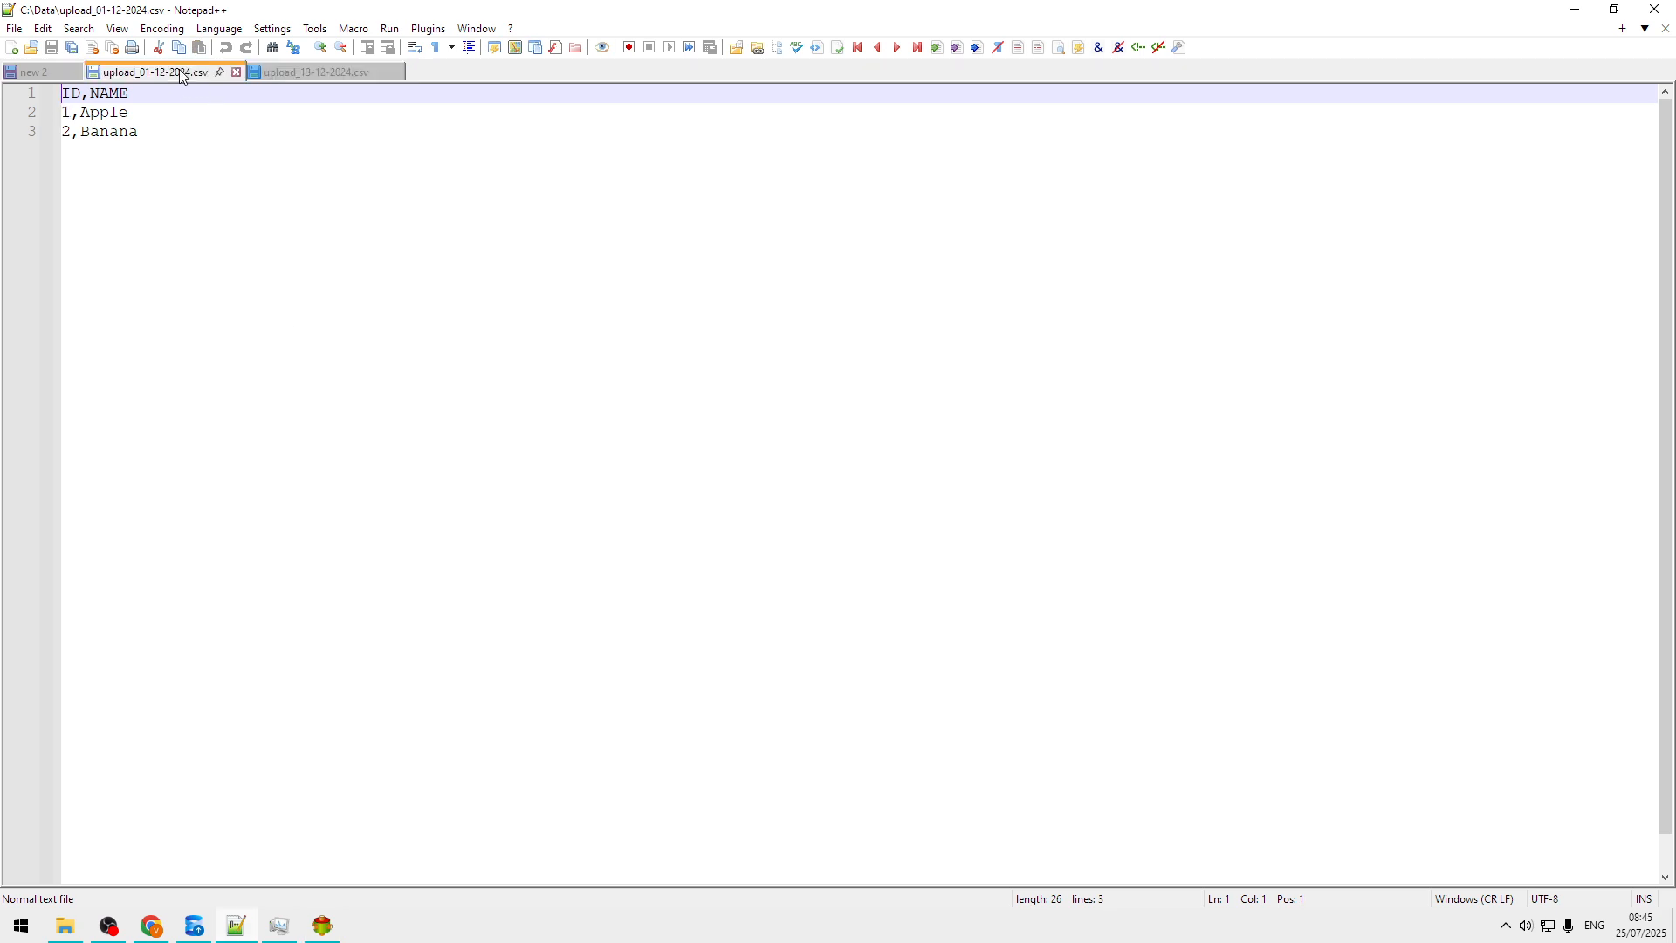
pyautogui.hotkey('ctrl', 'a')
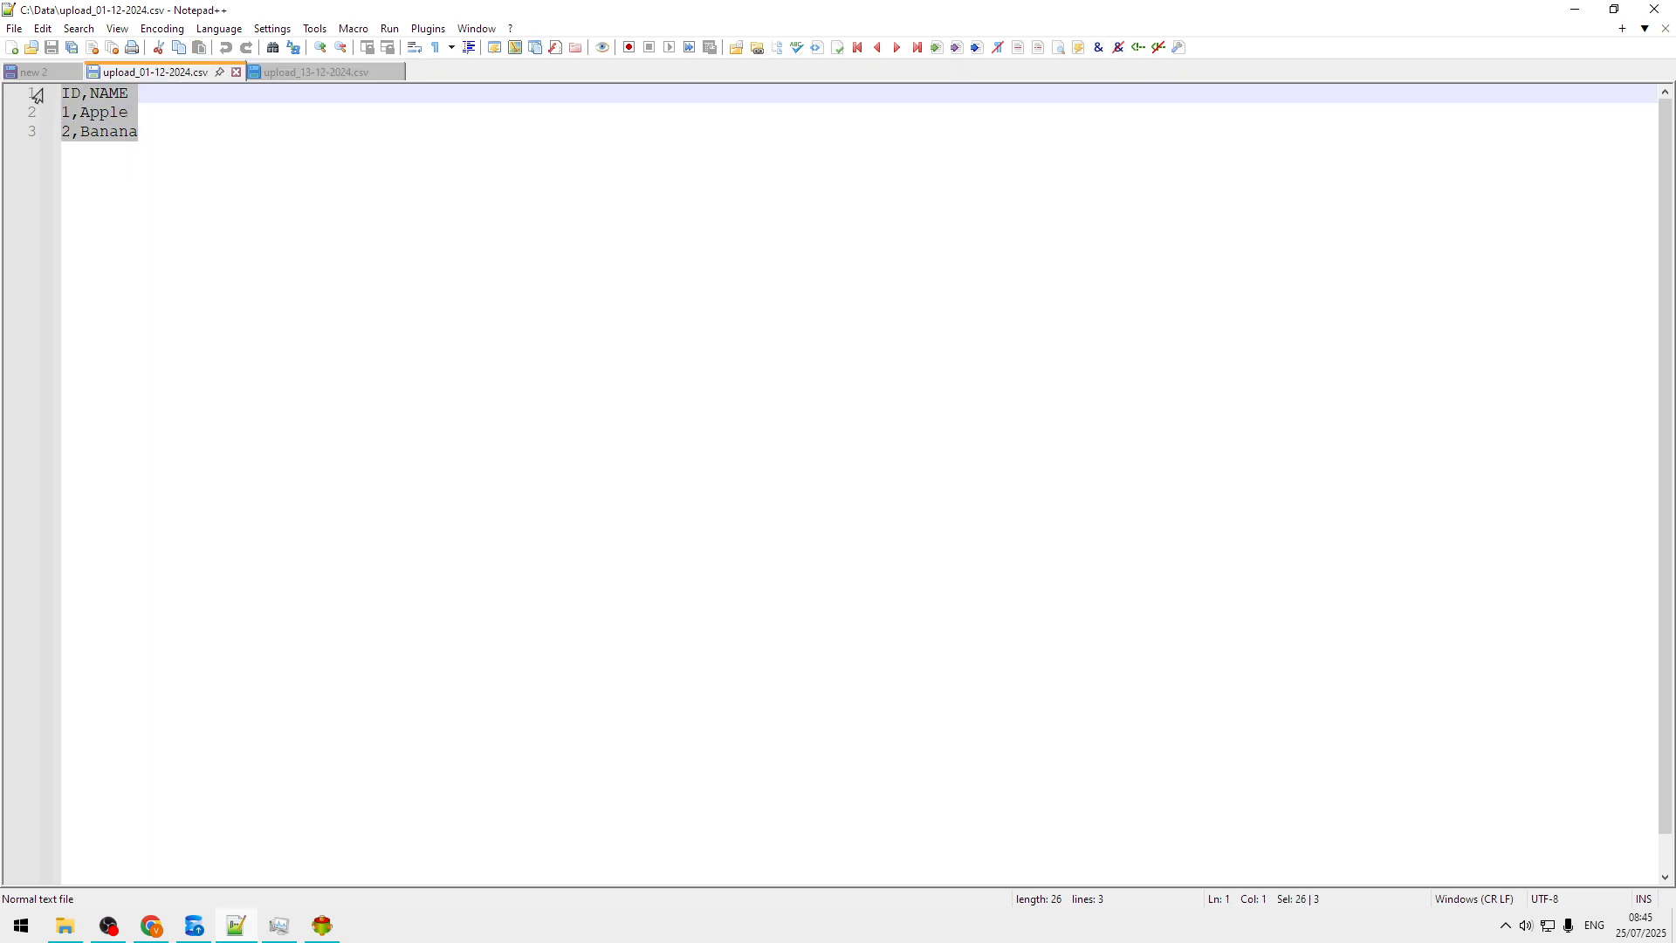
pyautogui.click(172, 137)
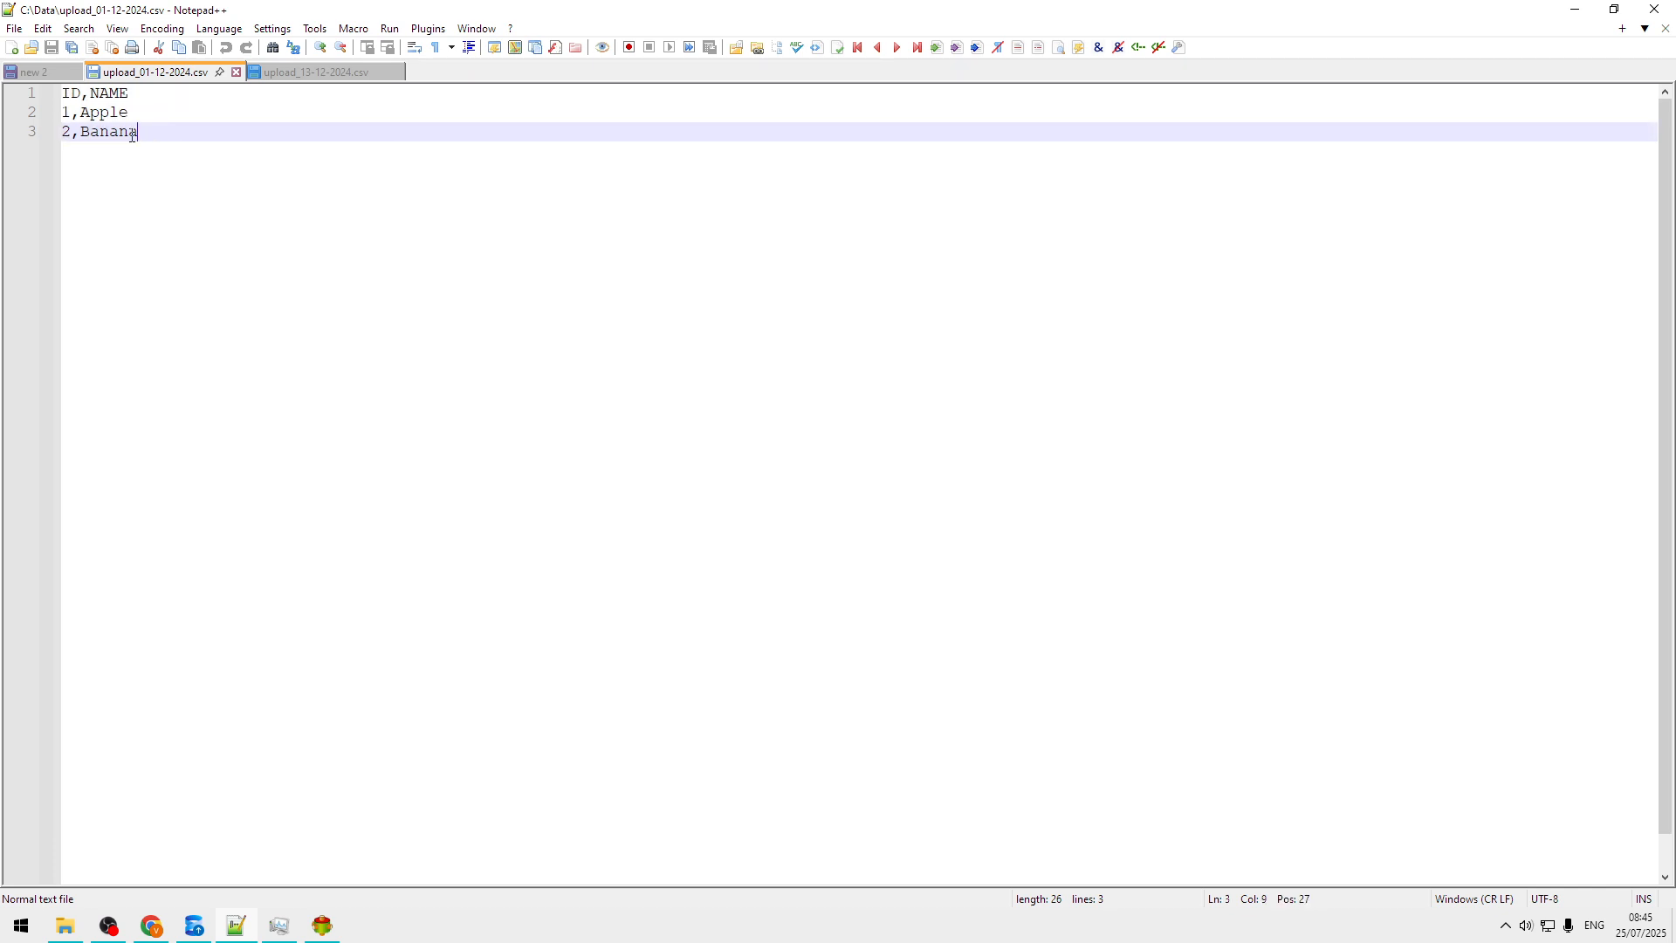
pyautogui.hotkey('shift', 'Up')
pyautogui.hotkey('shift', 'Up')
pyautogui.hotkey('shift', 'Home')
# Examine the contents of upload_13-12-2024.csv, especially the ID values of the data rows.
pyautogui.click(307, 73)
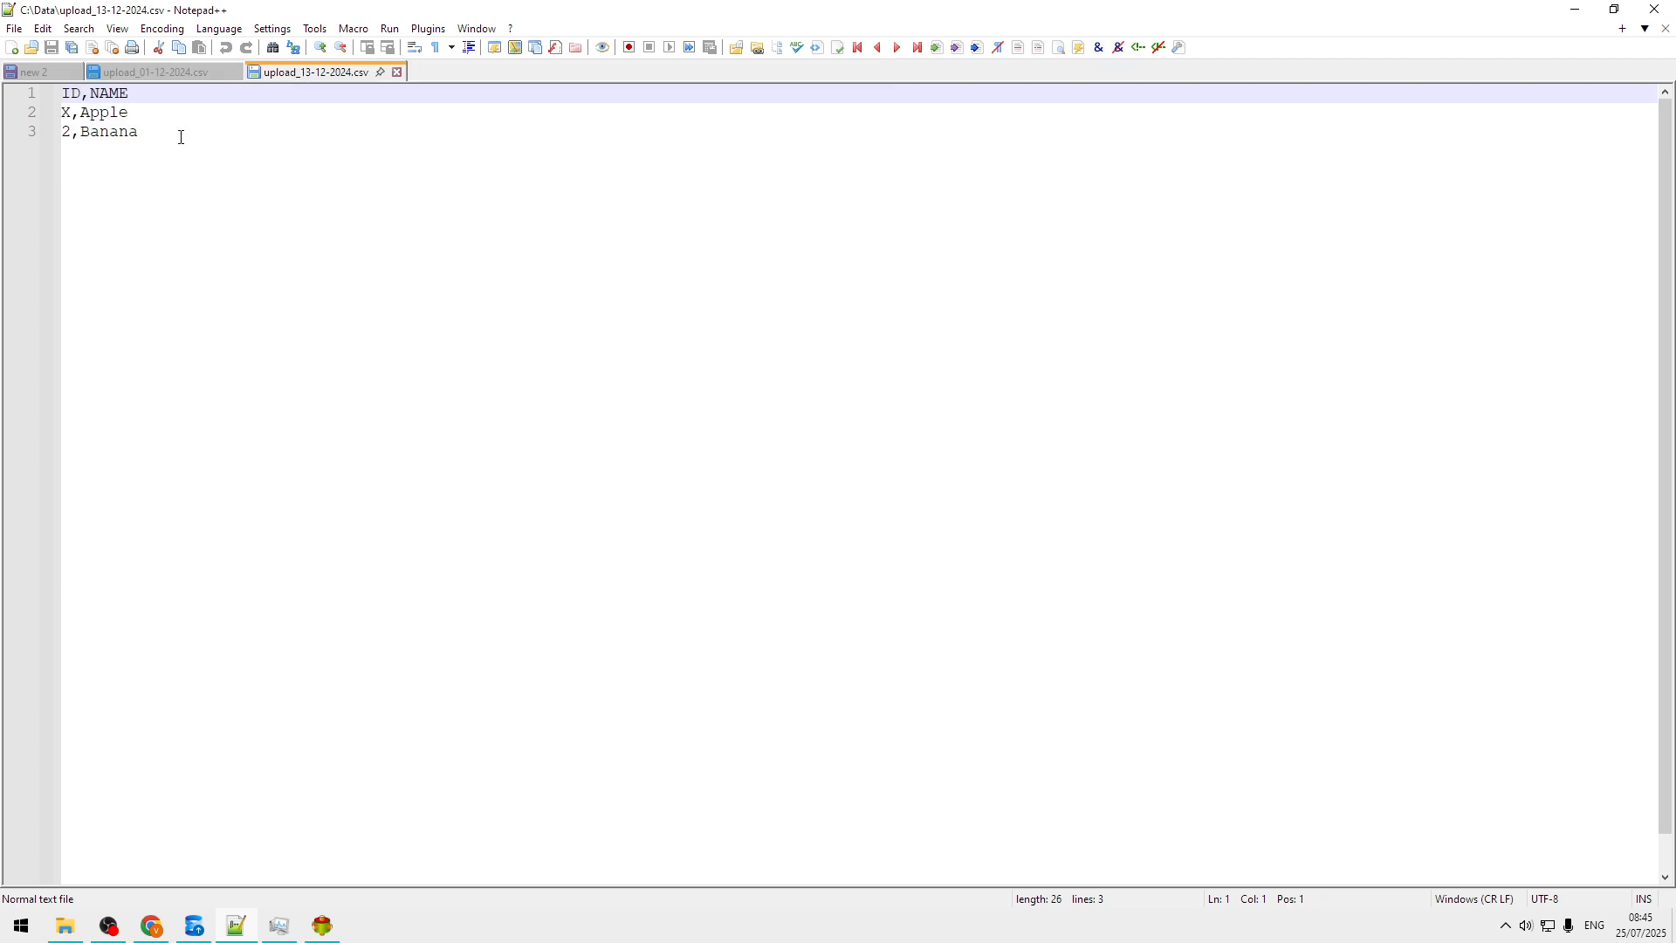
pyautogui.click(139, 133)
pyautogui.hotkey('shift', 'Up')
pyautogui.hotkey('shift', 'Up')
pyautogui.hotkey('shift', 'Home')
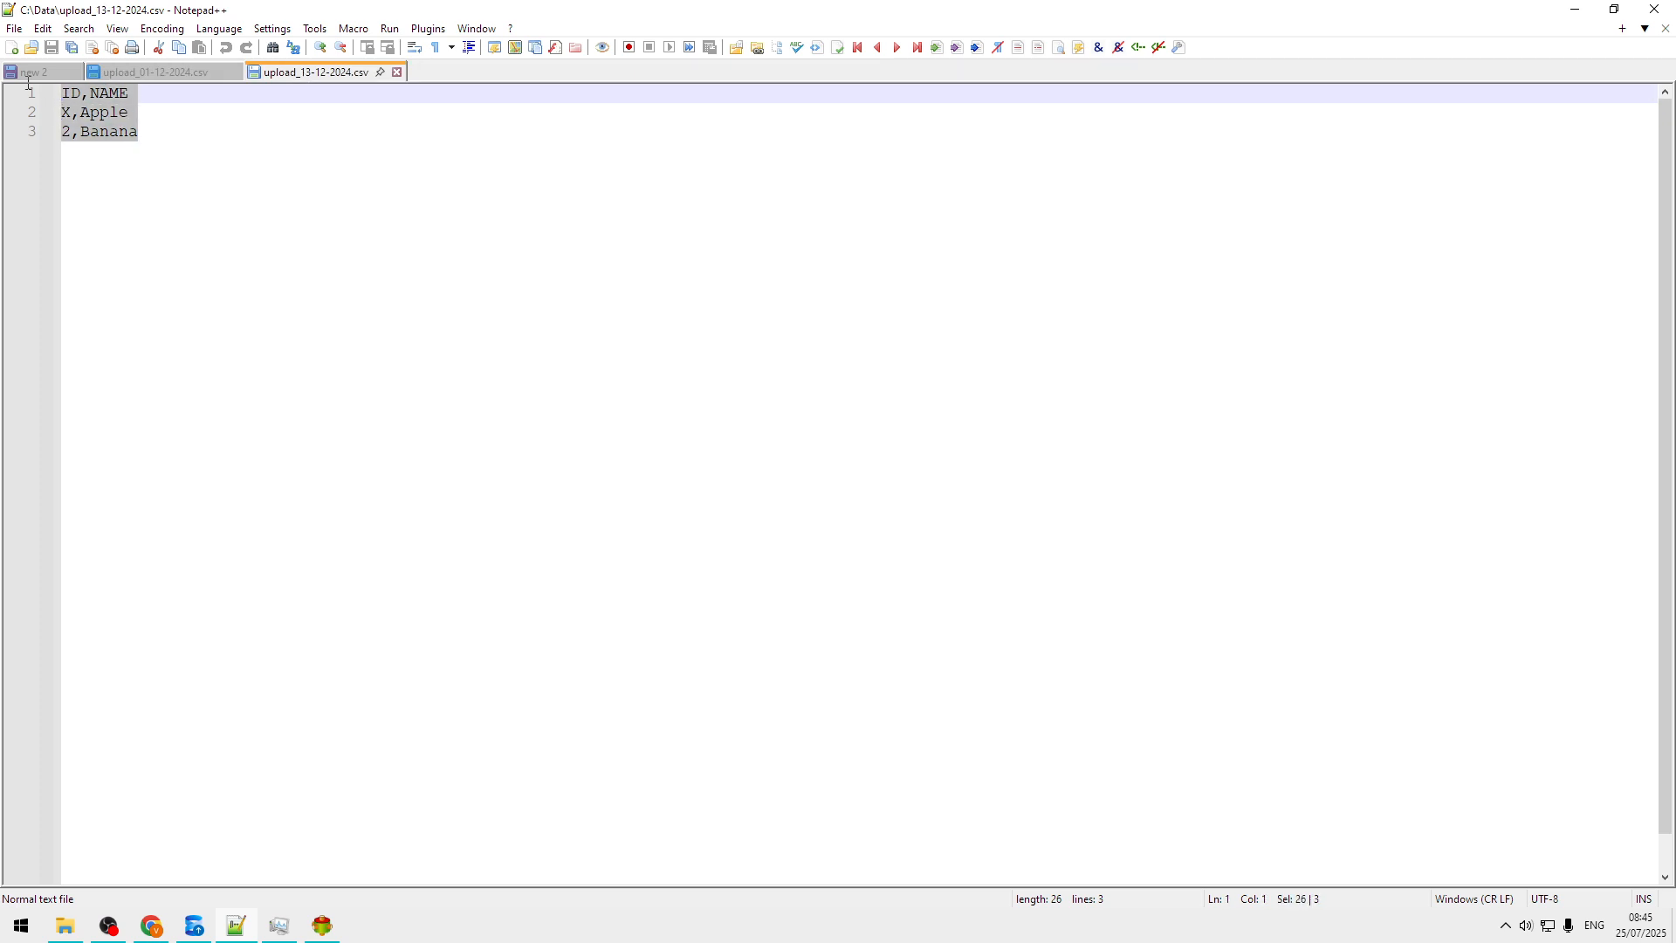
pyautogui.click(74, 116)
pyautogui.click(75, 139)
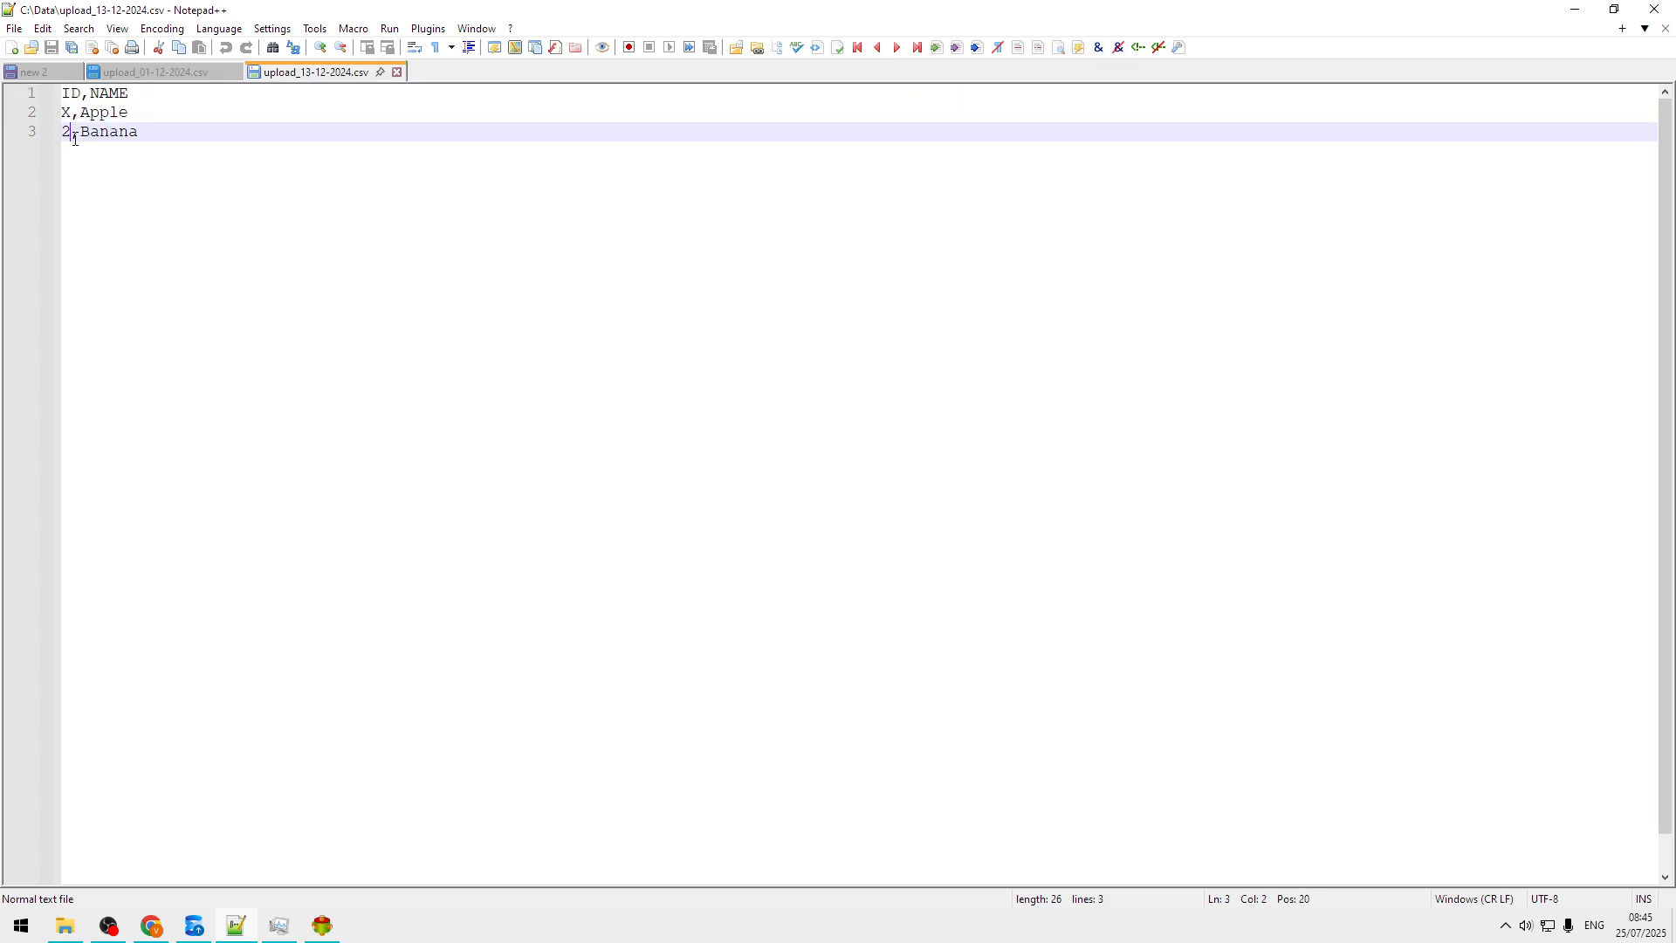
# Switch to SQL Server Management Studio and inspect the id and NAME columns of the Products table design.
pyautogui.click(200, 929)
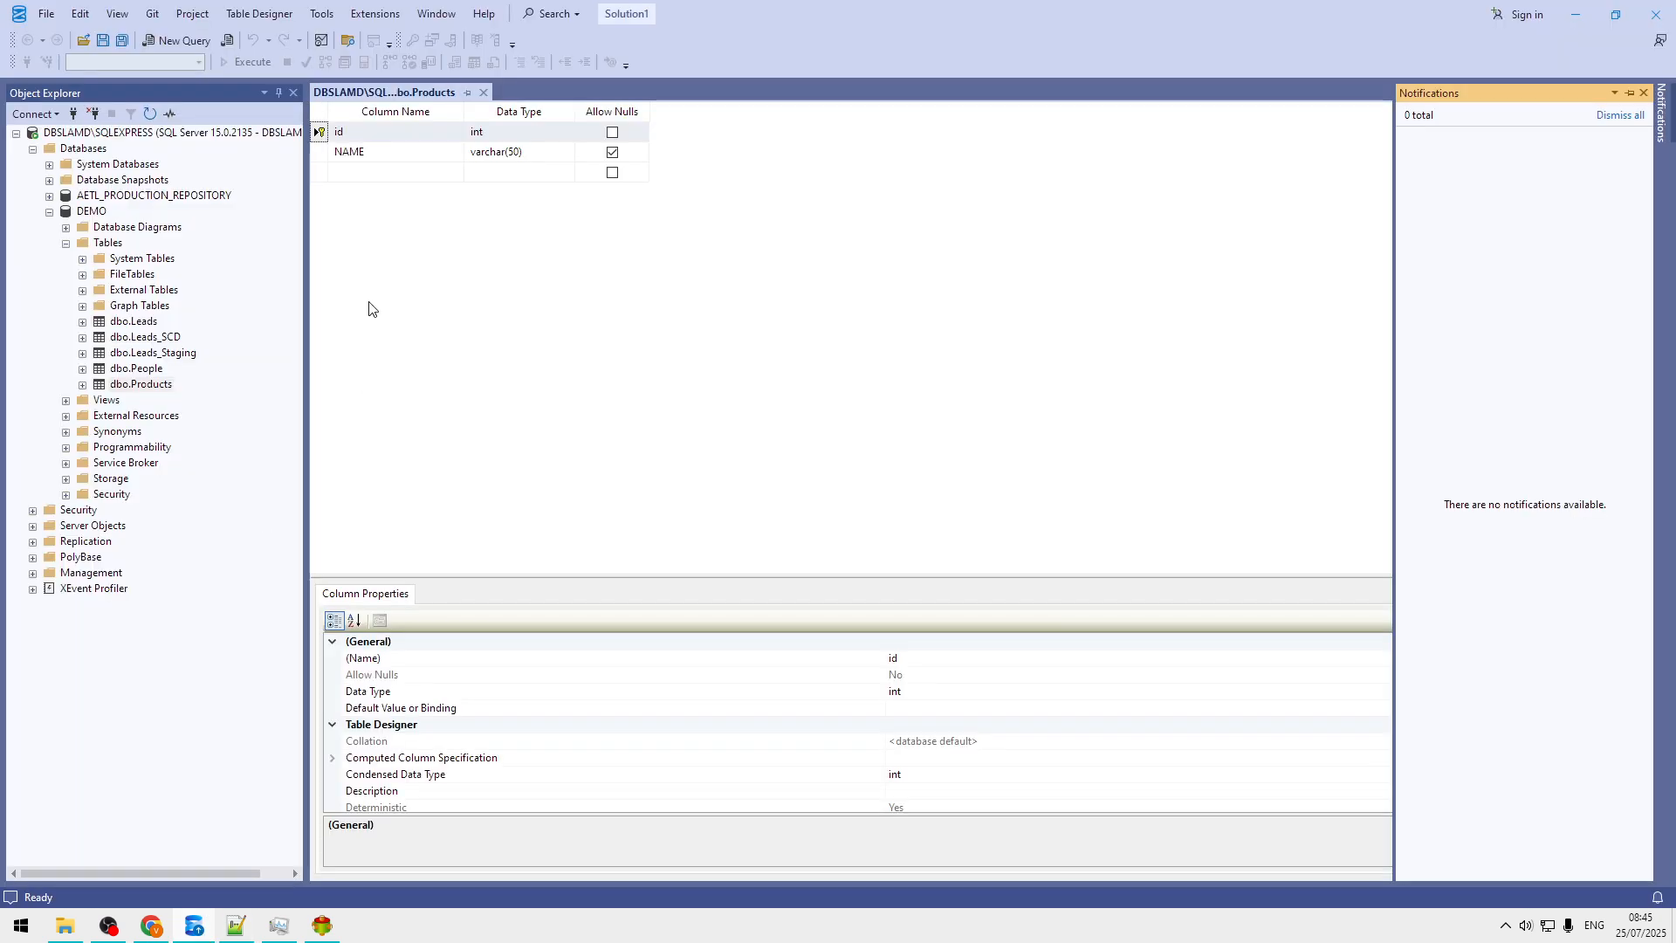
pyautogui.click(392, 157)
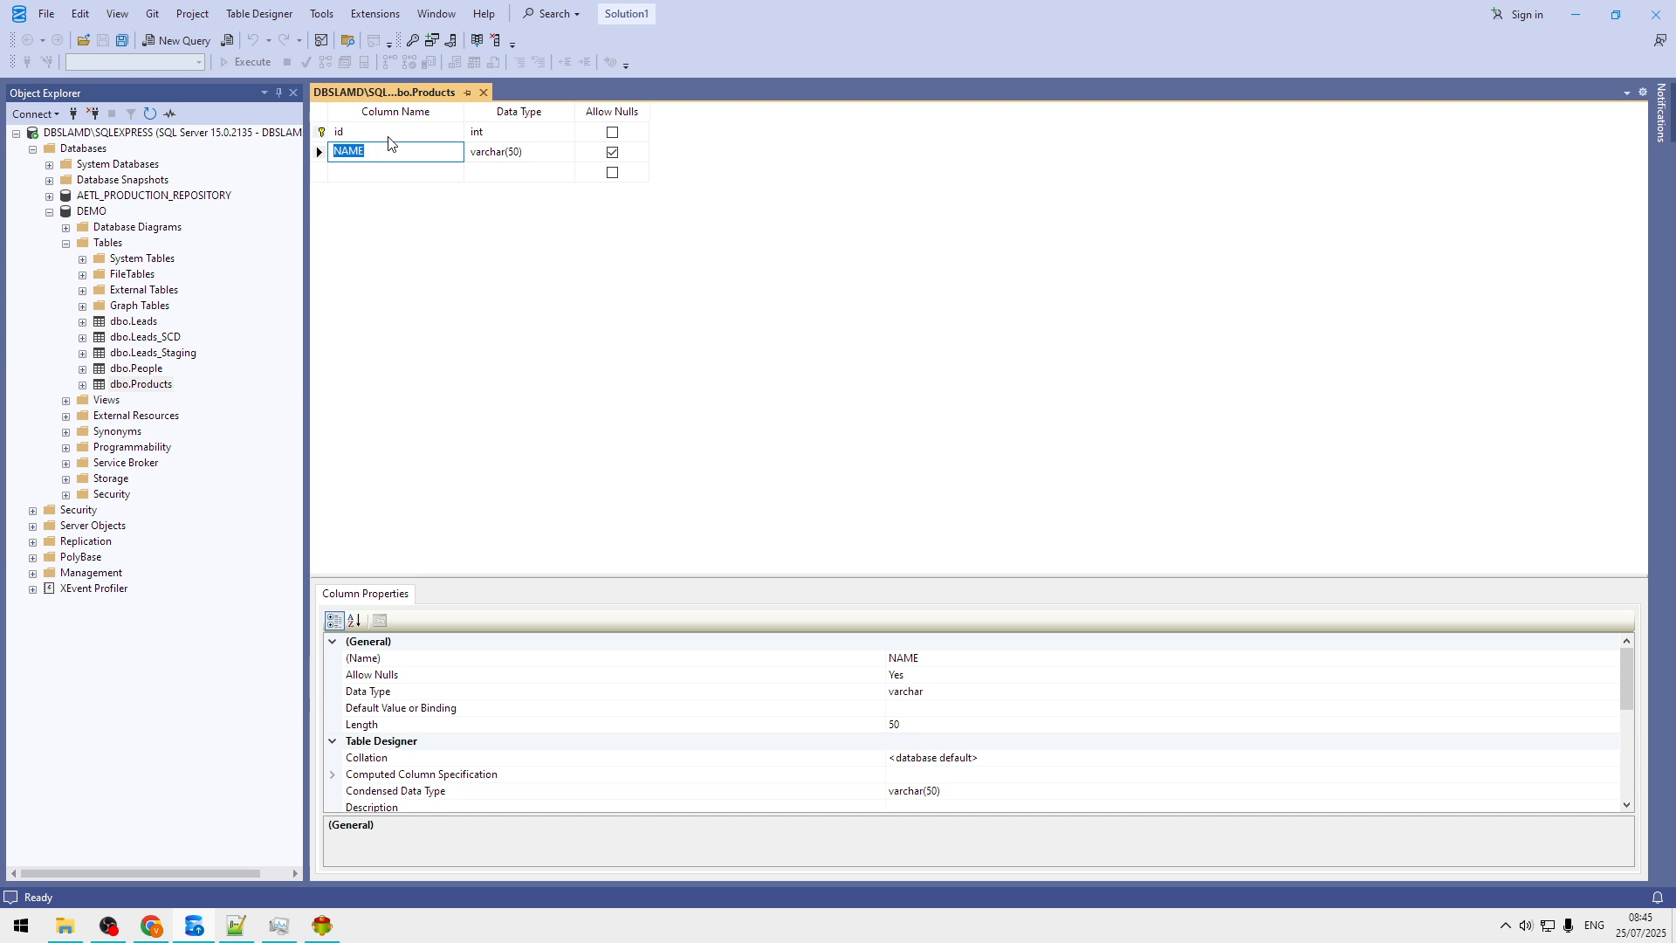
pyautogui.click(391, 135)
pyautogui.click(393, 157)
pyautogui.click(402, 136)
pyautogui.click(396, 159)
pyautogui.click(403, 136)
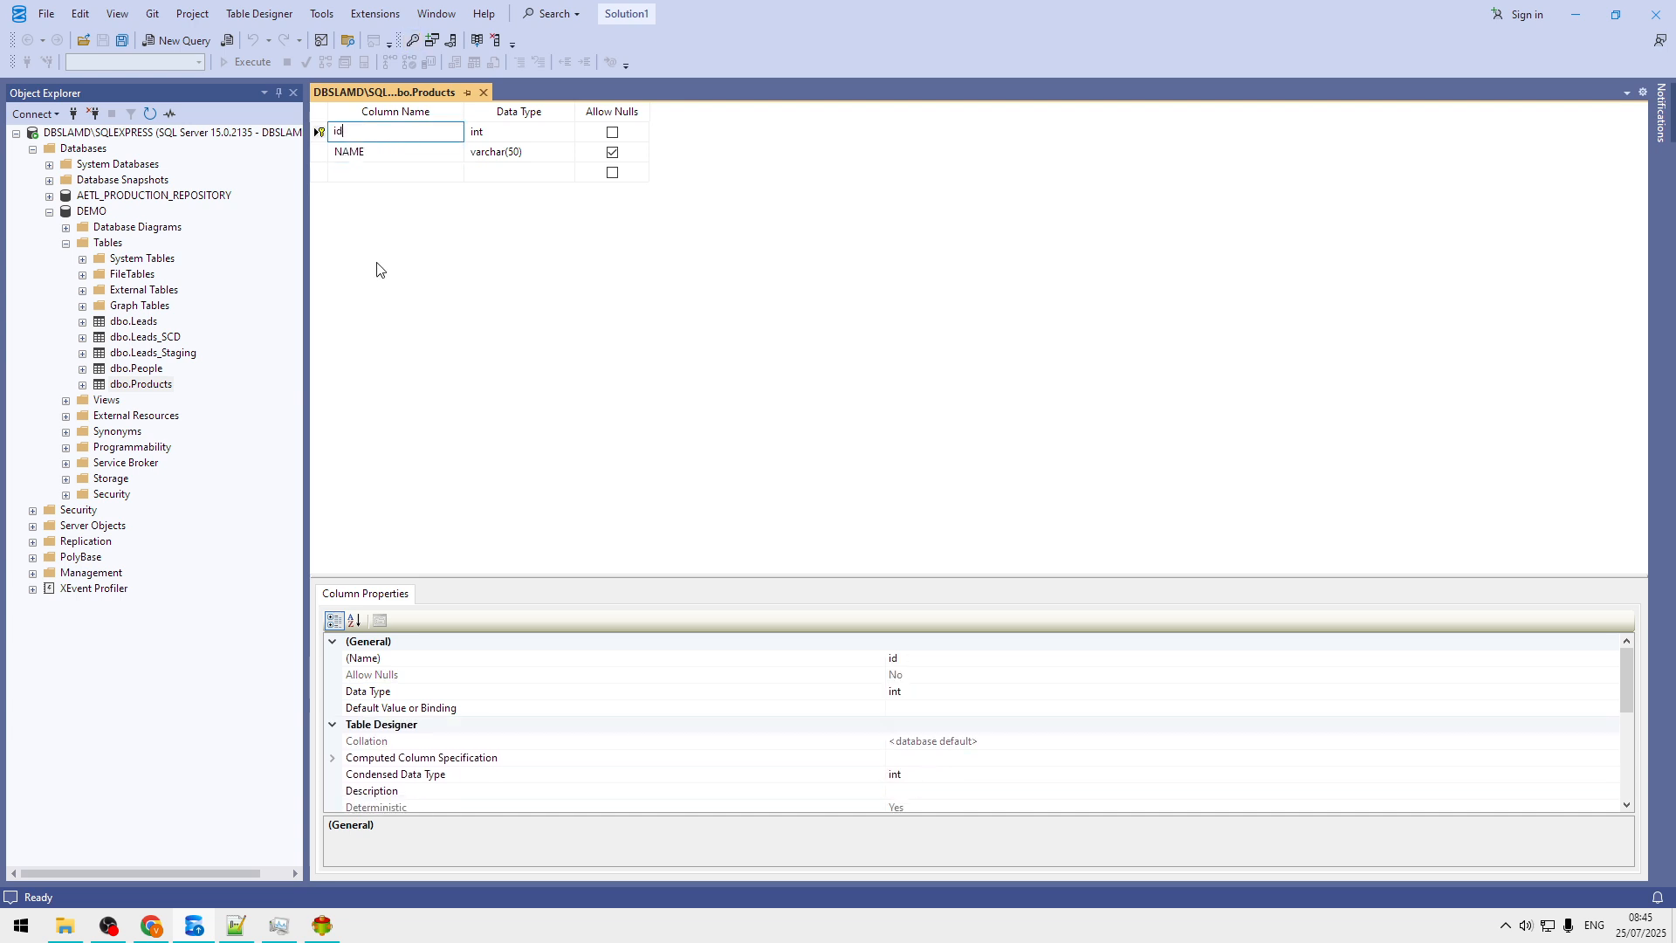
# Check the #DATA_ROOT# global variable in the Advanced ETL Processor options, and view the Data folder in File Explorer.
pyautogui.click(321, 928)
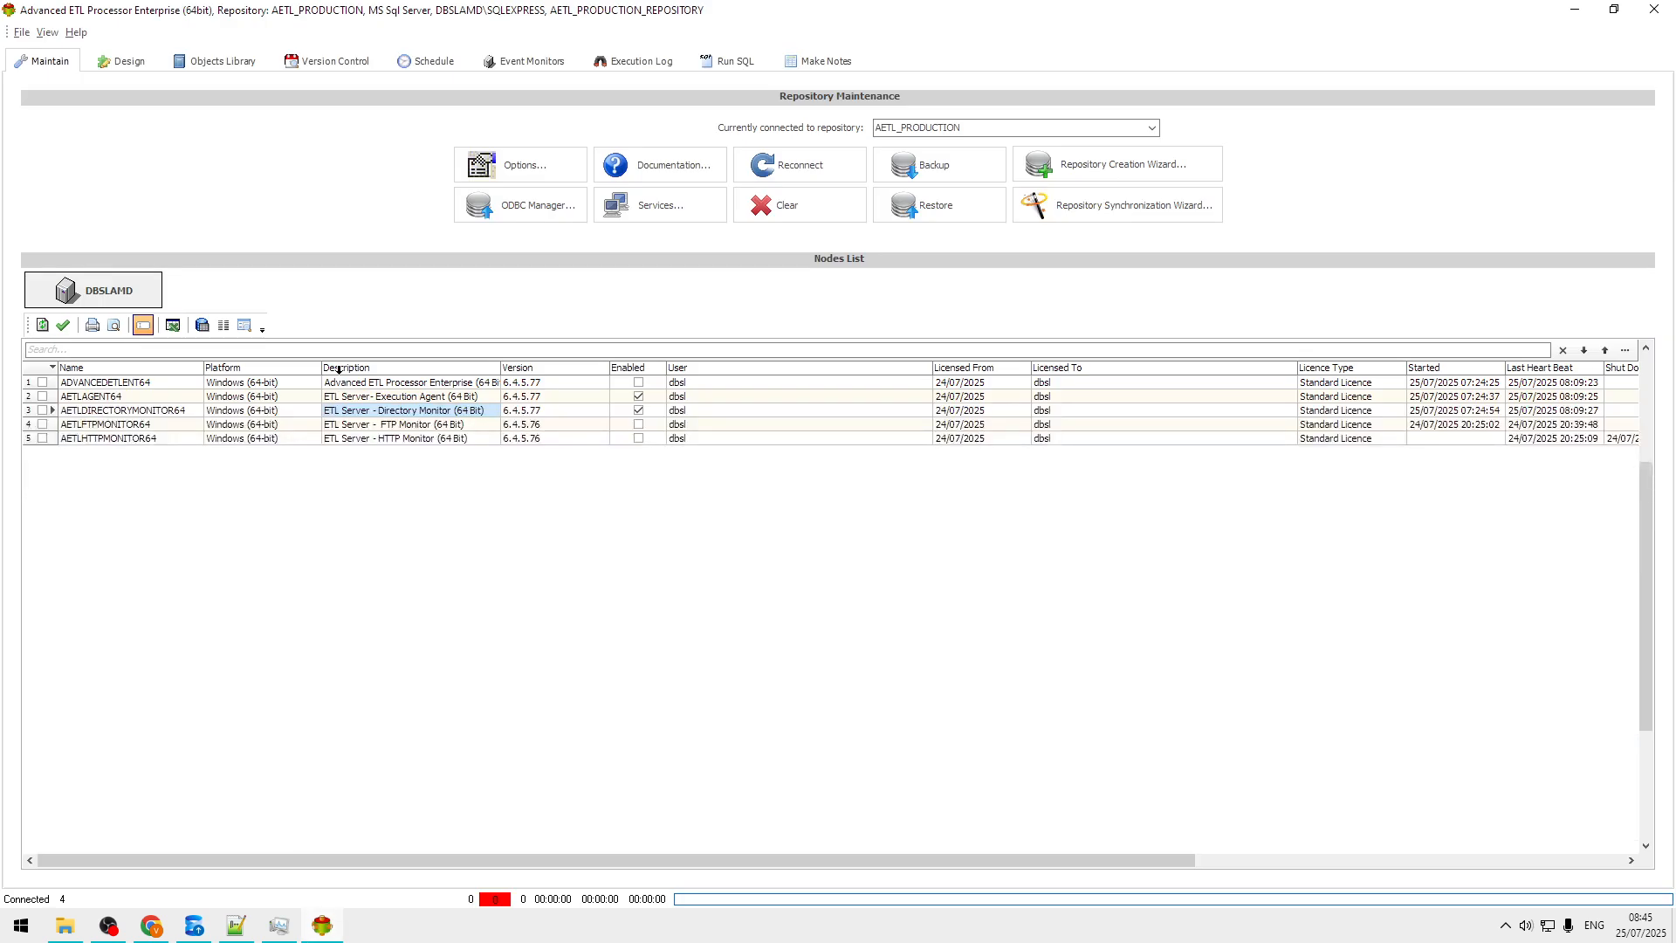
pyautogui.click(553, 165)
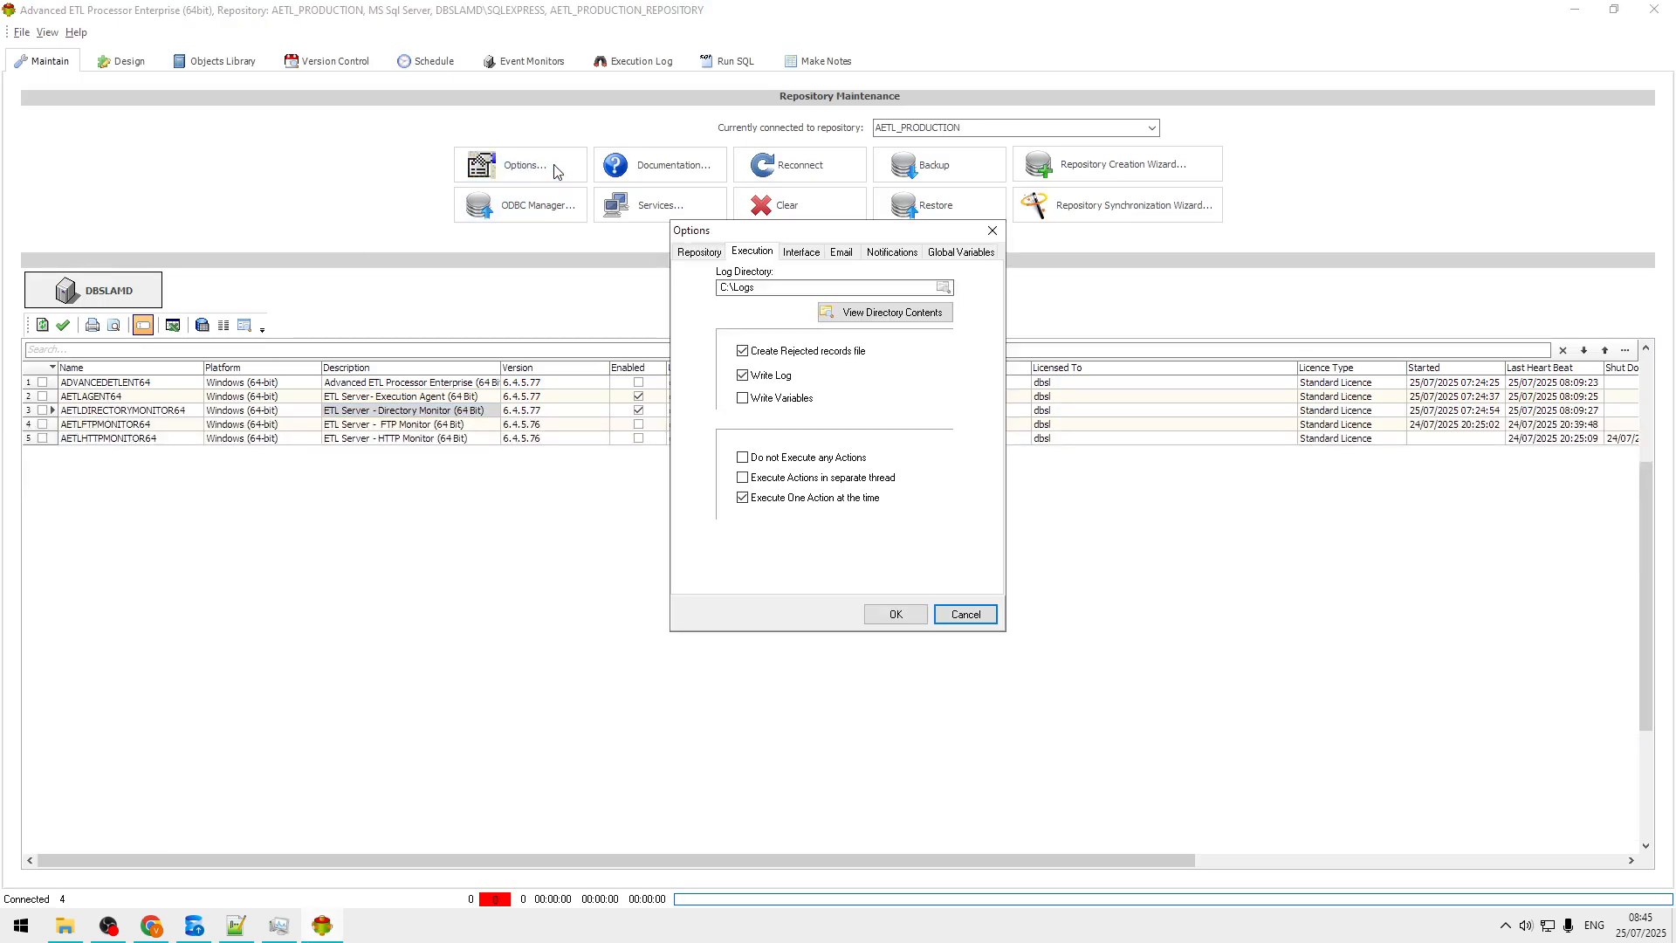
pyautogui.click(964, 255)
pyautogui.click(763, 332)
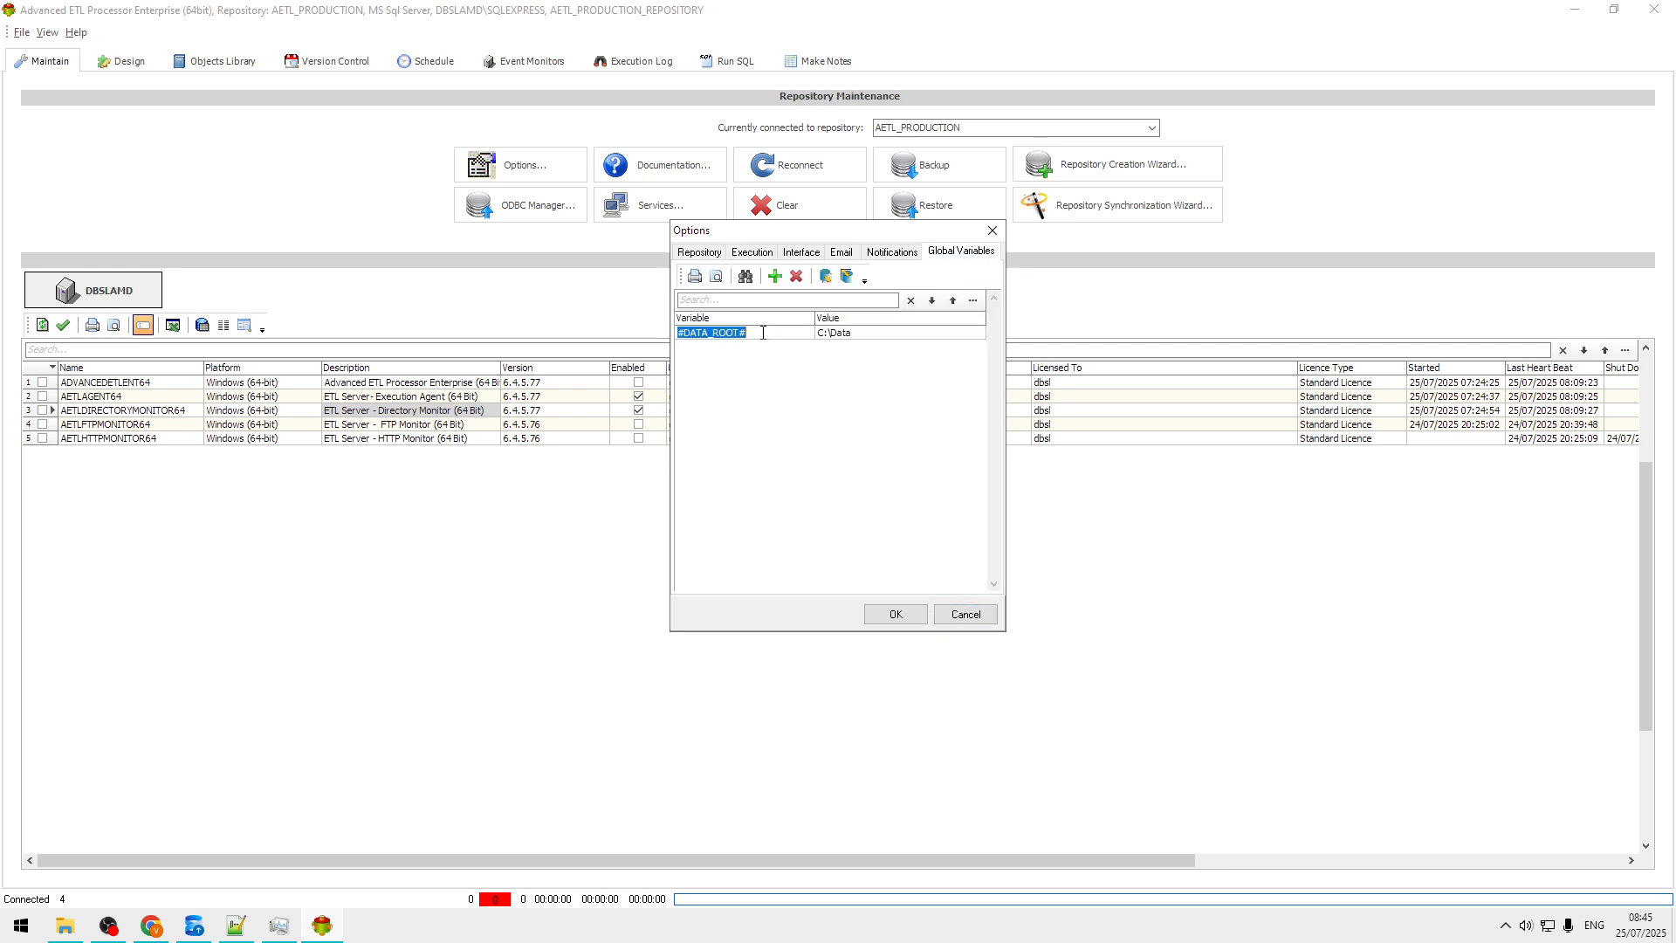
pyautogui.click(874, 335)
pyautogui.moveTo(874, 335); pyautogui.dragTo(818, 337)
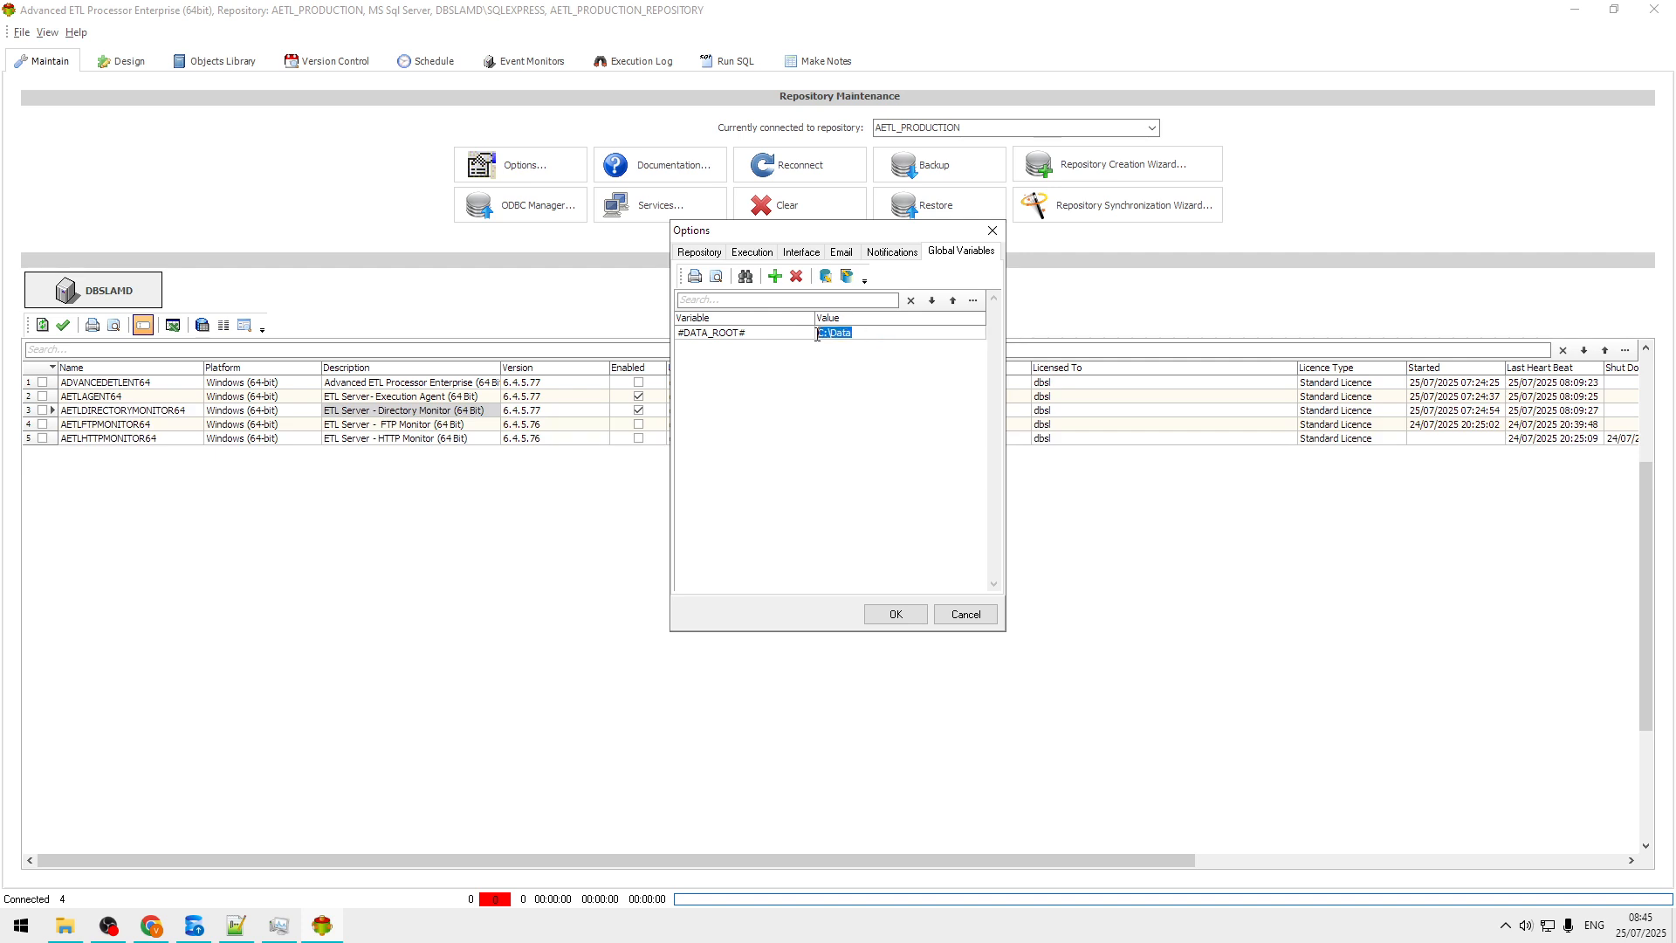
pyautogui.click(970, 617)
pyautogui.click(66, 926)
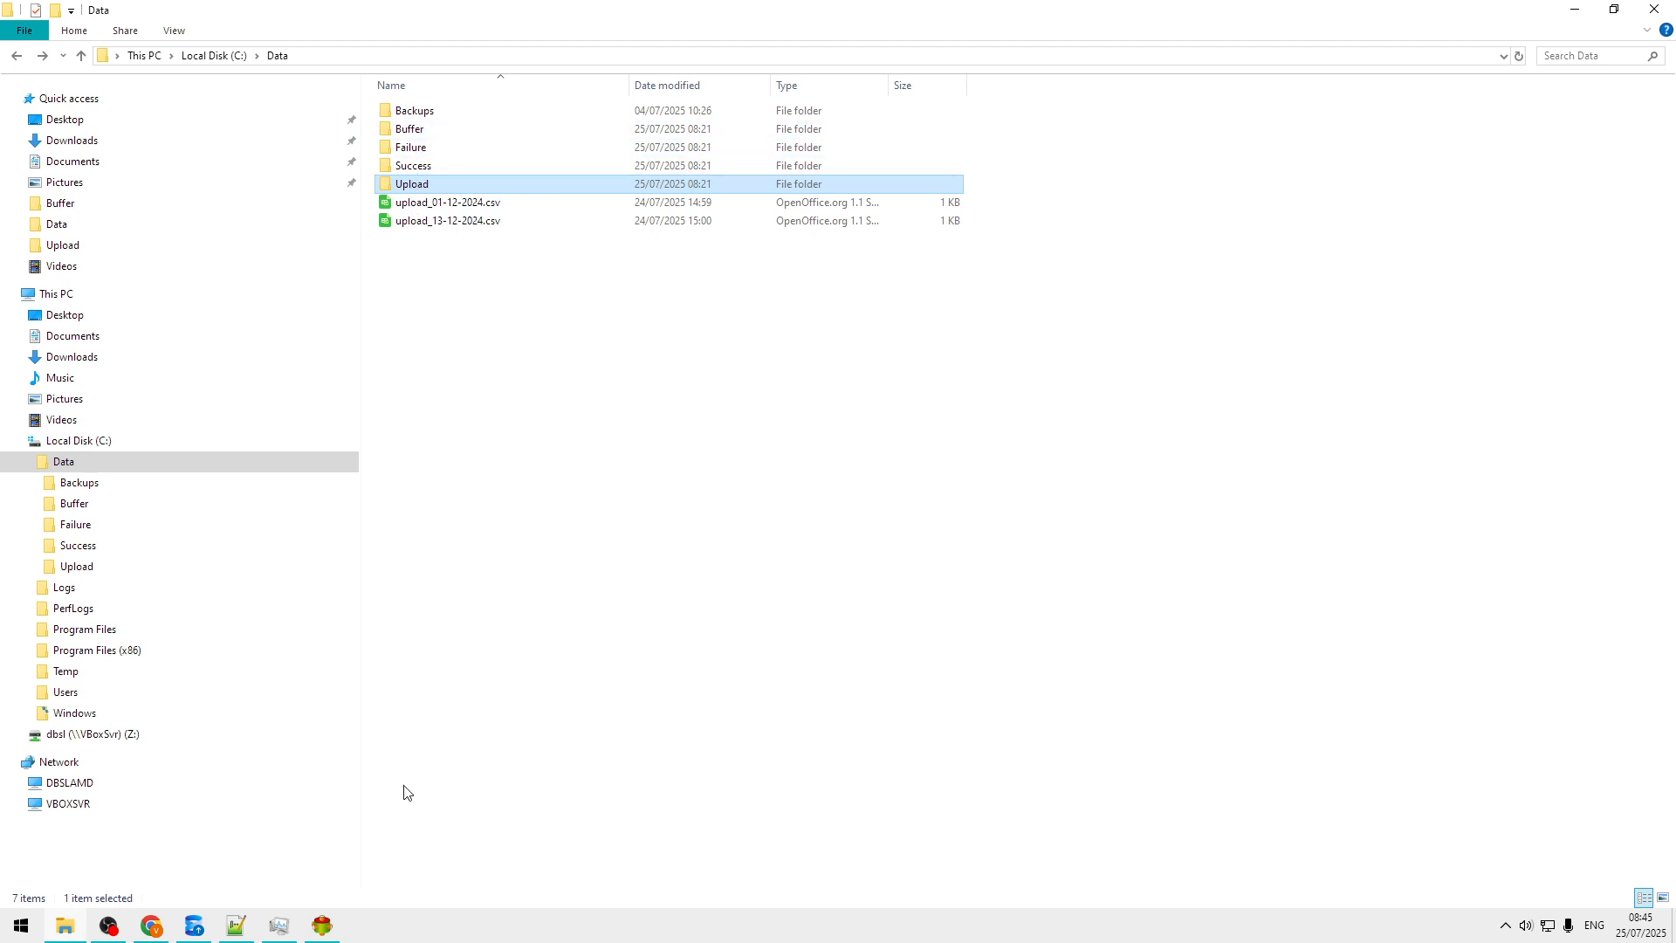
# Return to Advanced ETL Processor and inspect how the Upload directory connection's path uses the global variable.
pyautogui.click(322, 928)
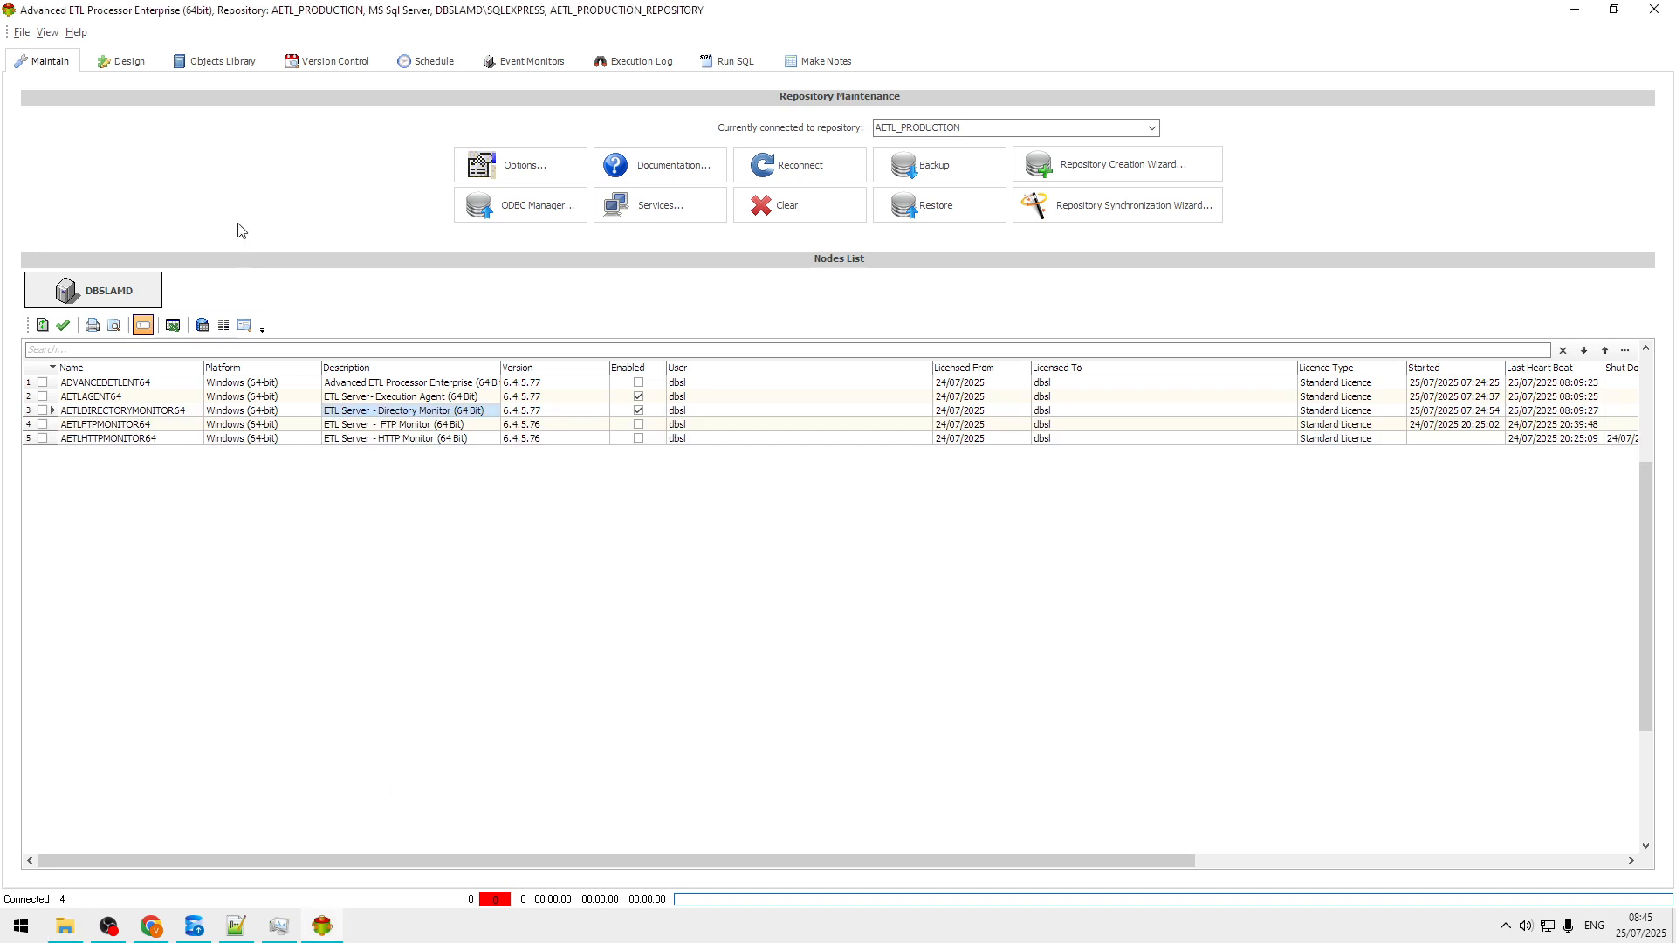
pyautogui.click(139, 64)
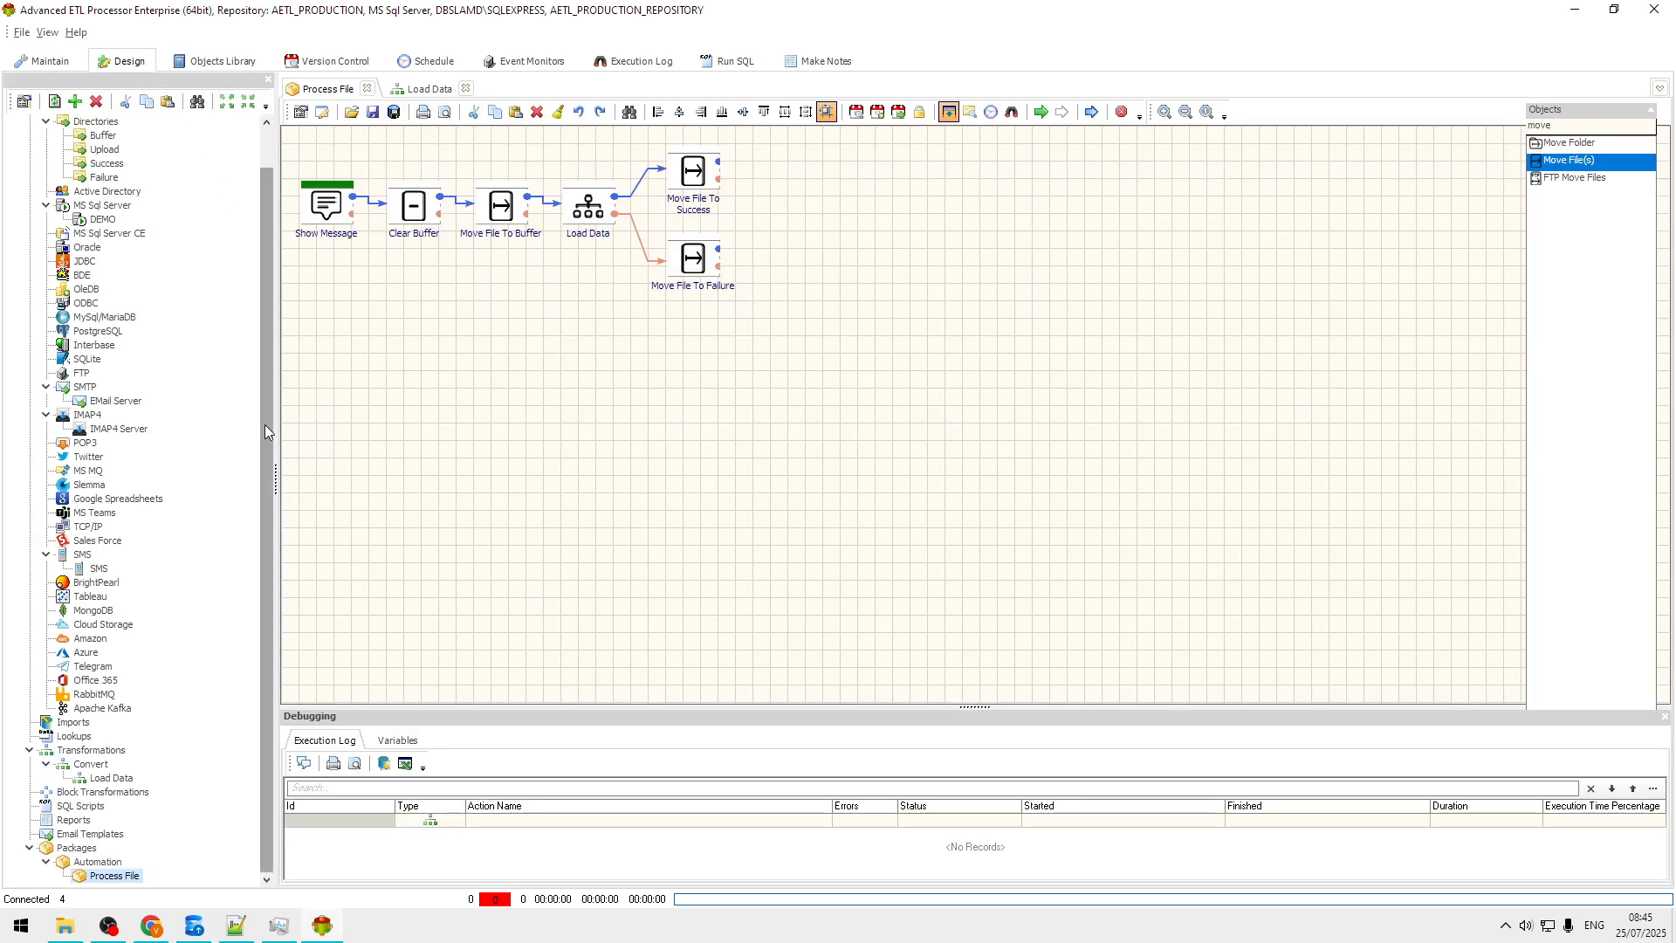
pyautogui.scroll(1, 264, 424)
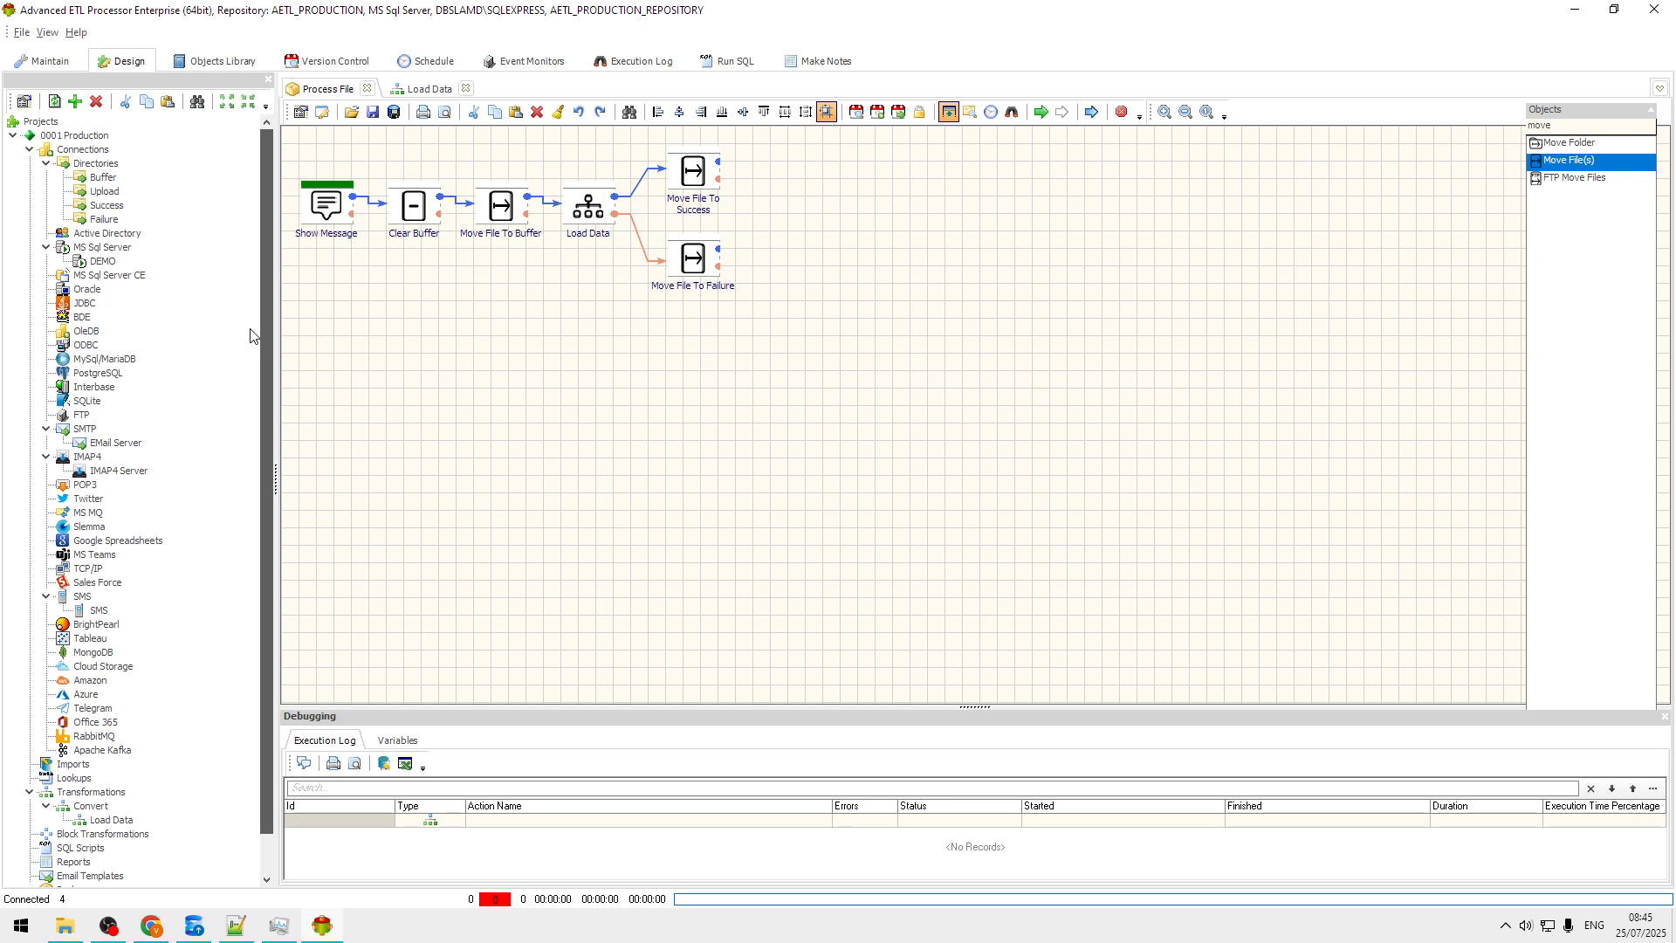
pyautogui.doubleClick(97, 192)
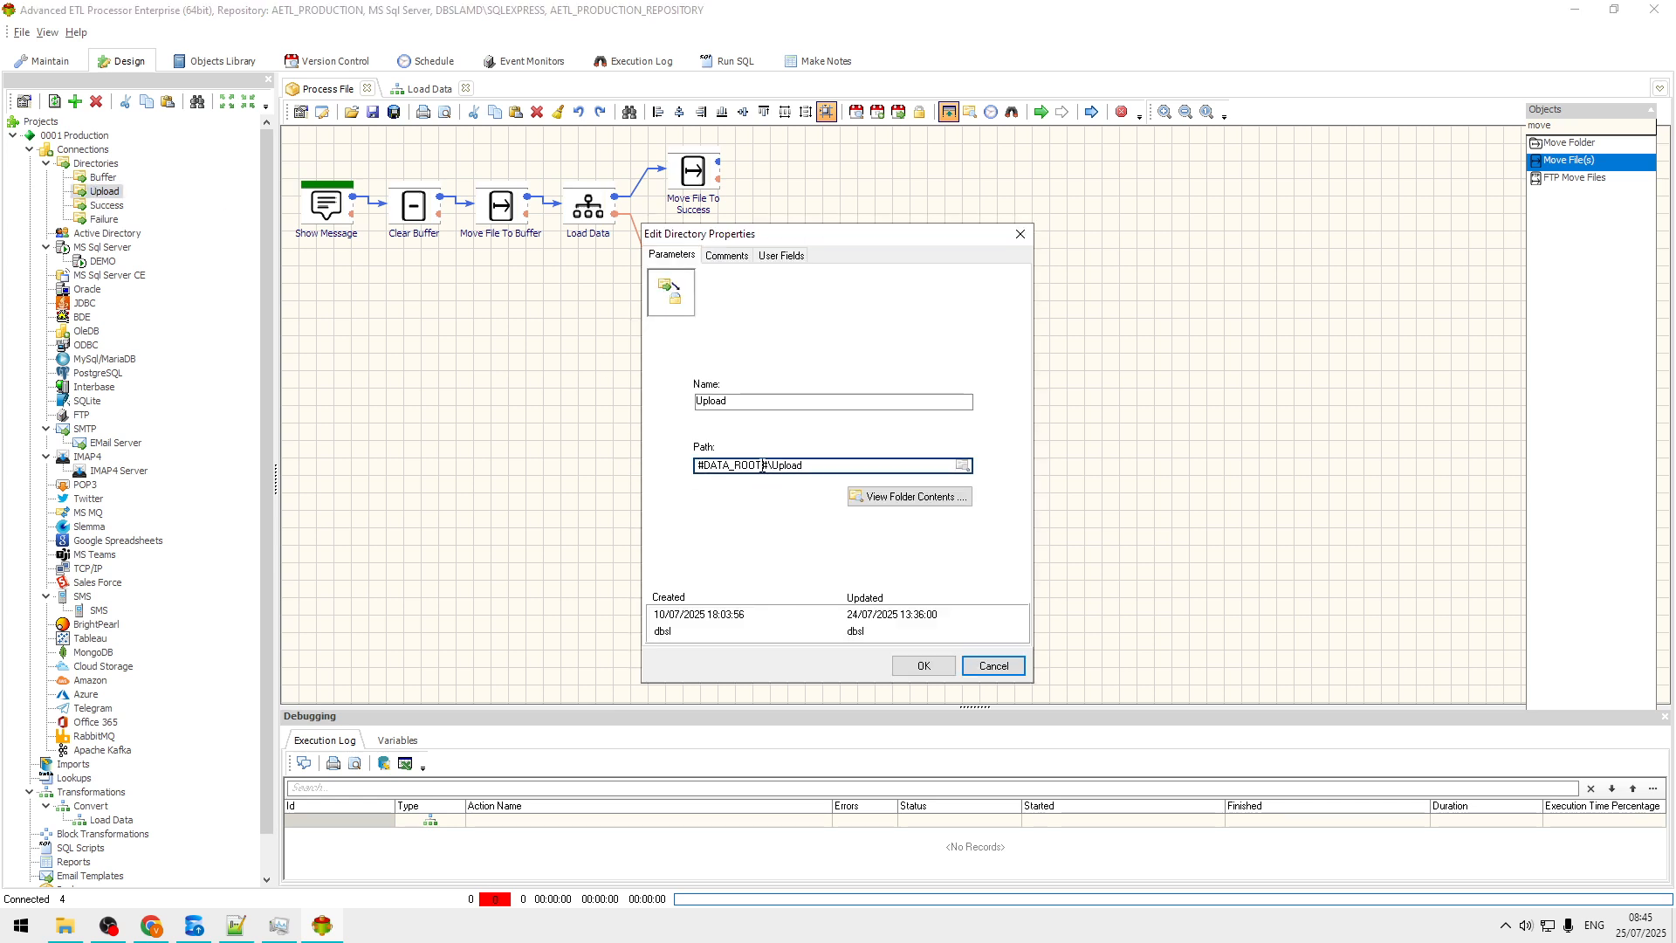
pyautogui.moveTo(768, 465); pyautogui.dragTo(668, 462)
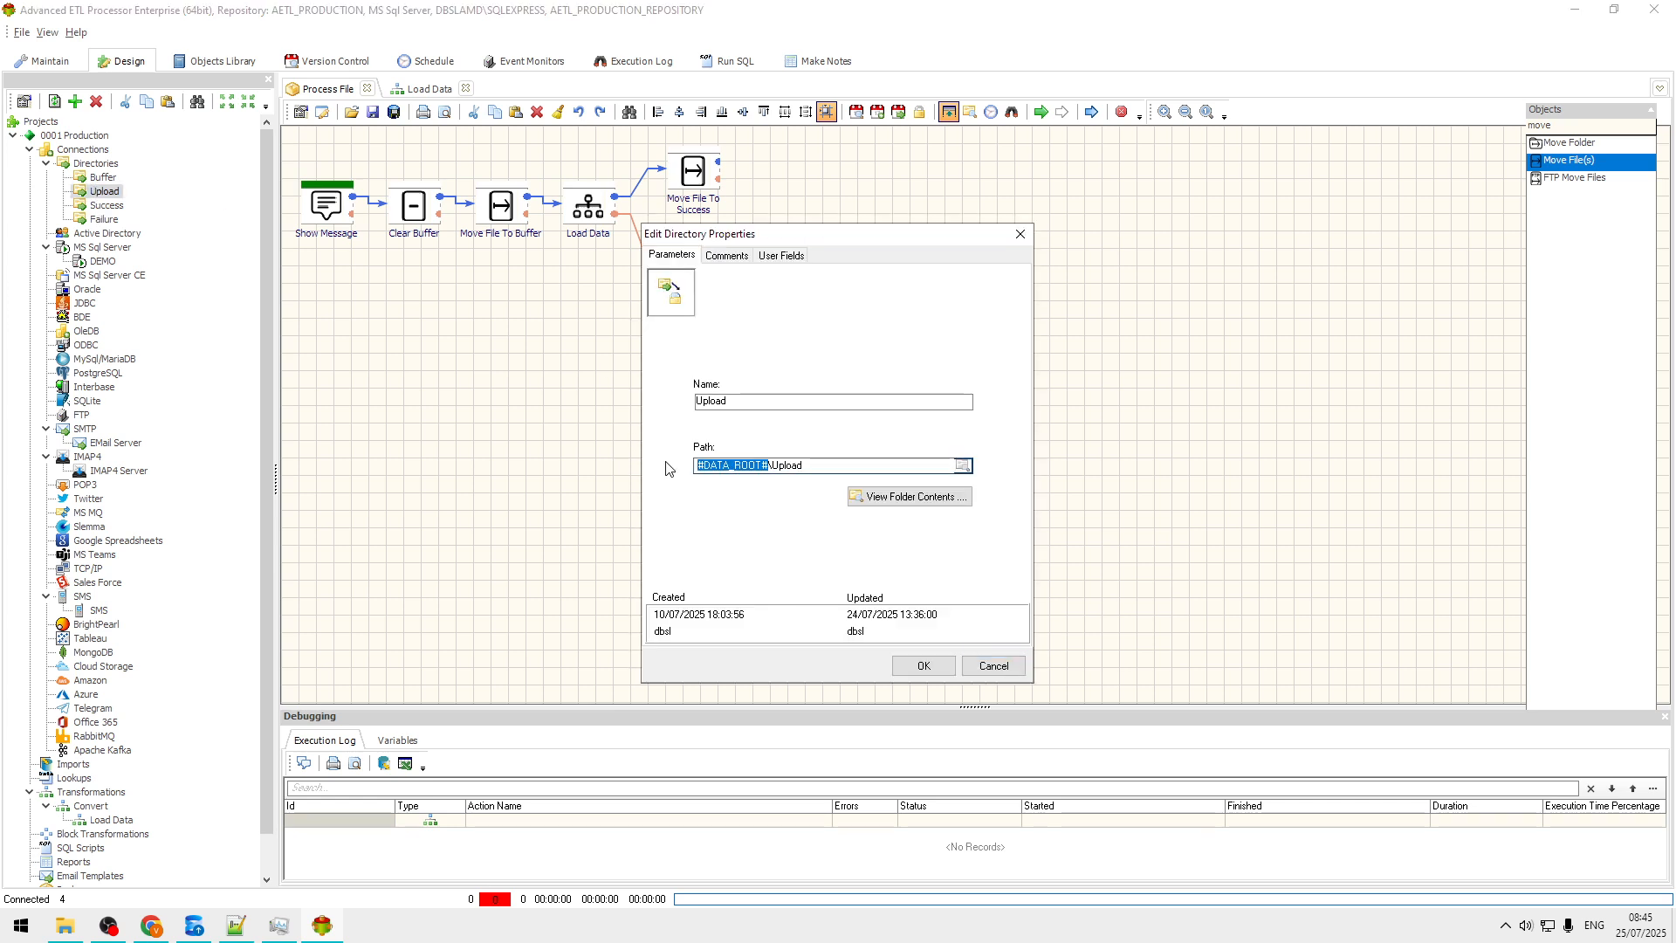
pyautogui.click(994, 667)
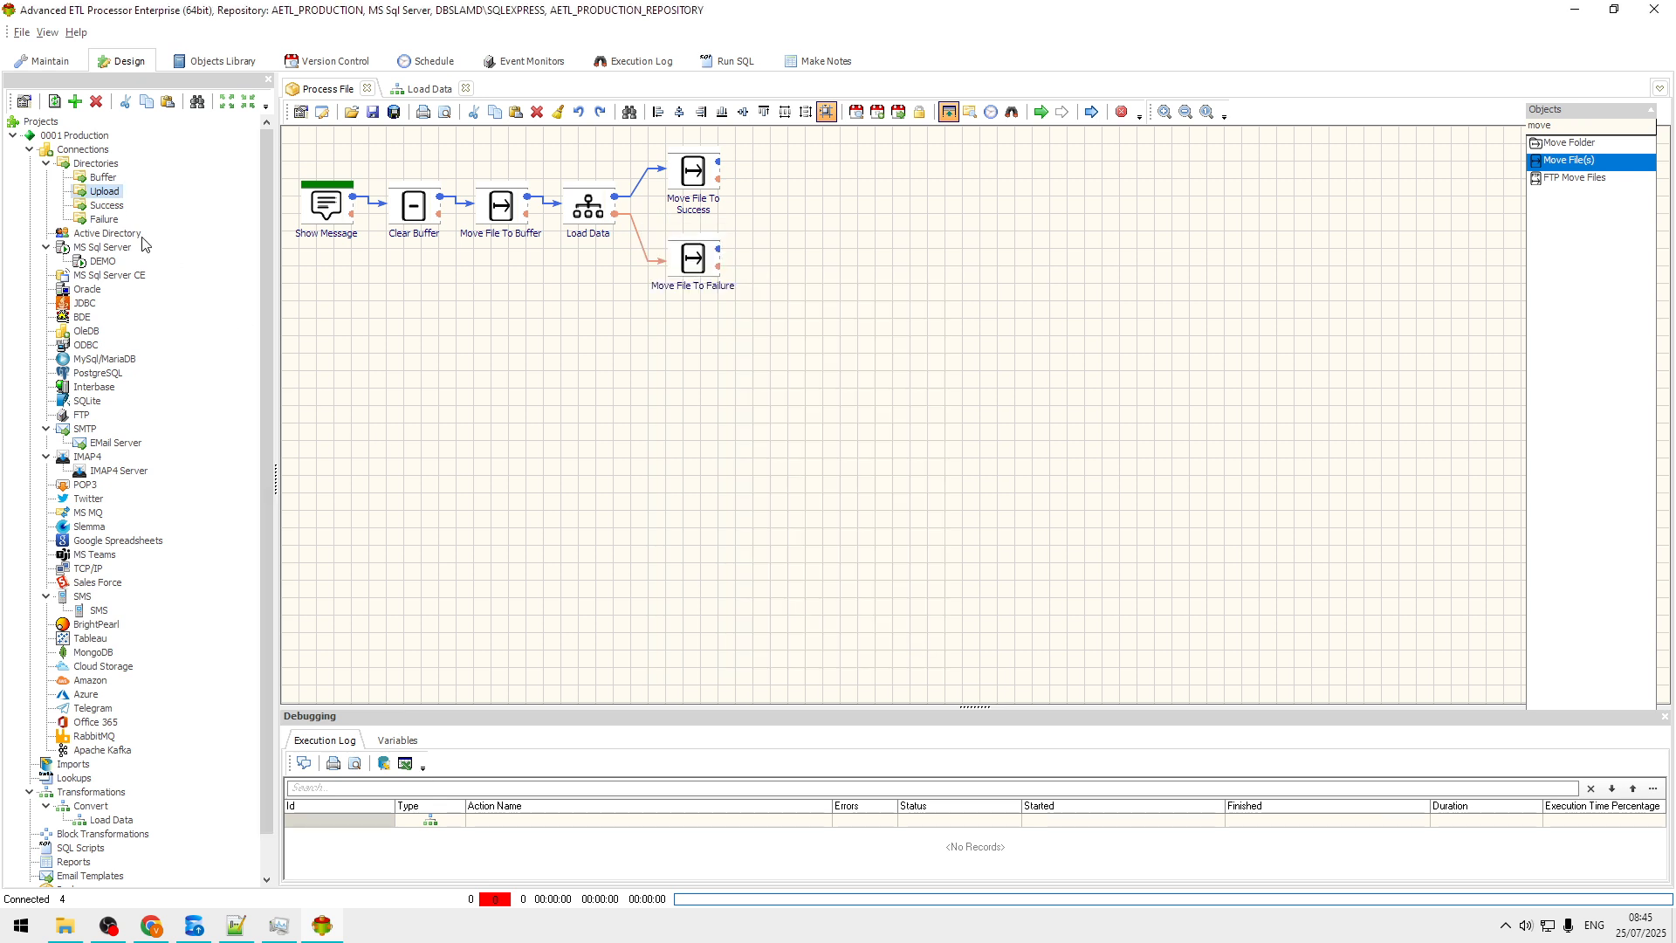
# Inspect the Buffer directory connection's path and the Show Message action's message parameter in the Process File package.
pyautogui.doubleClick(111, 179)
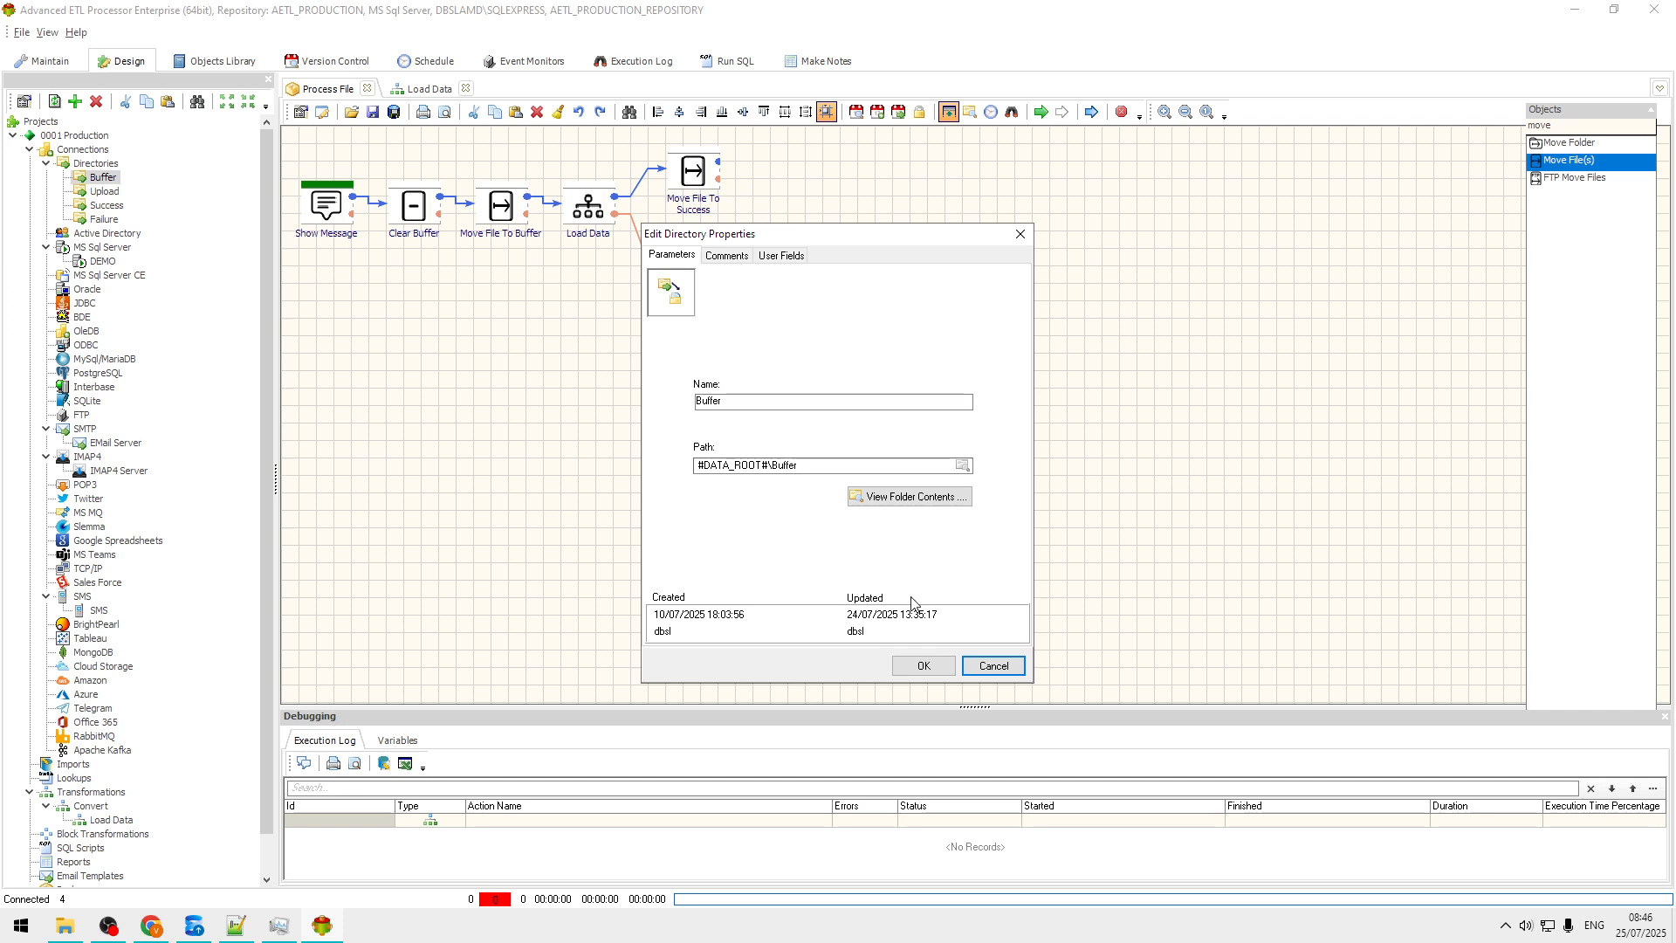
pyautogui.click(994, 667)
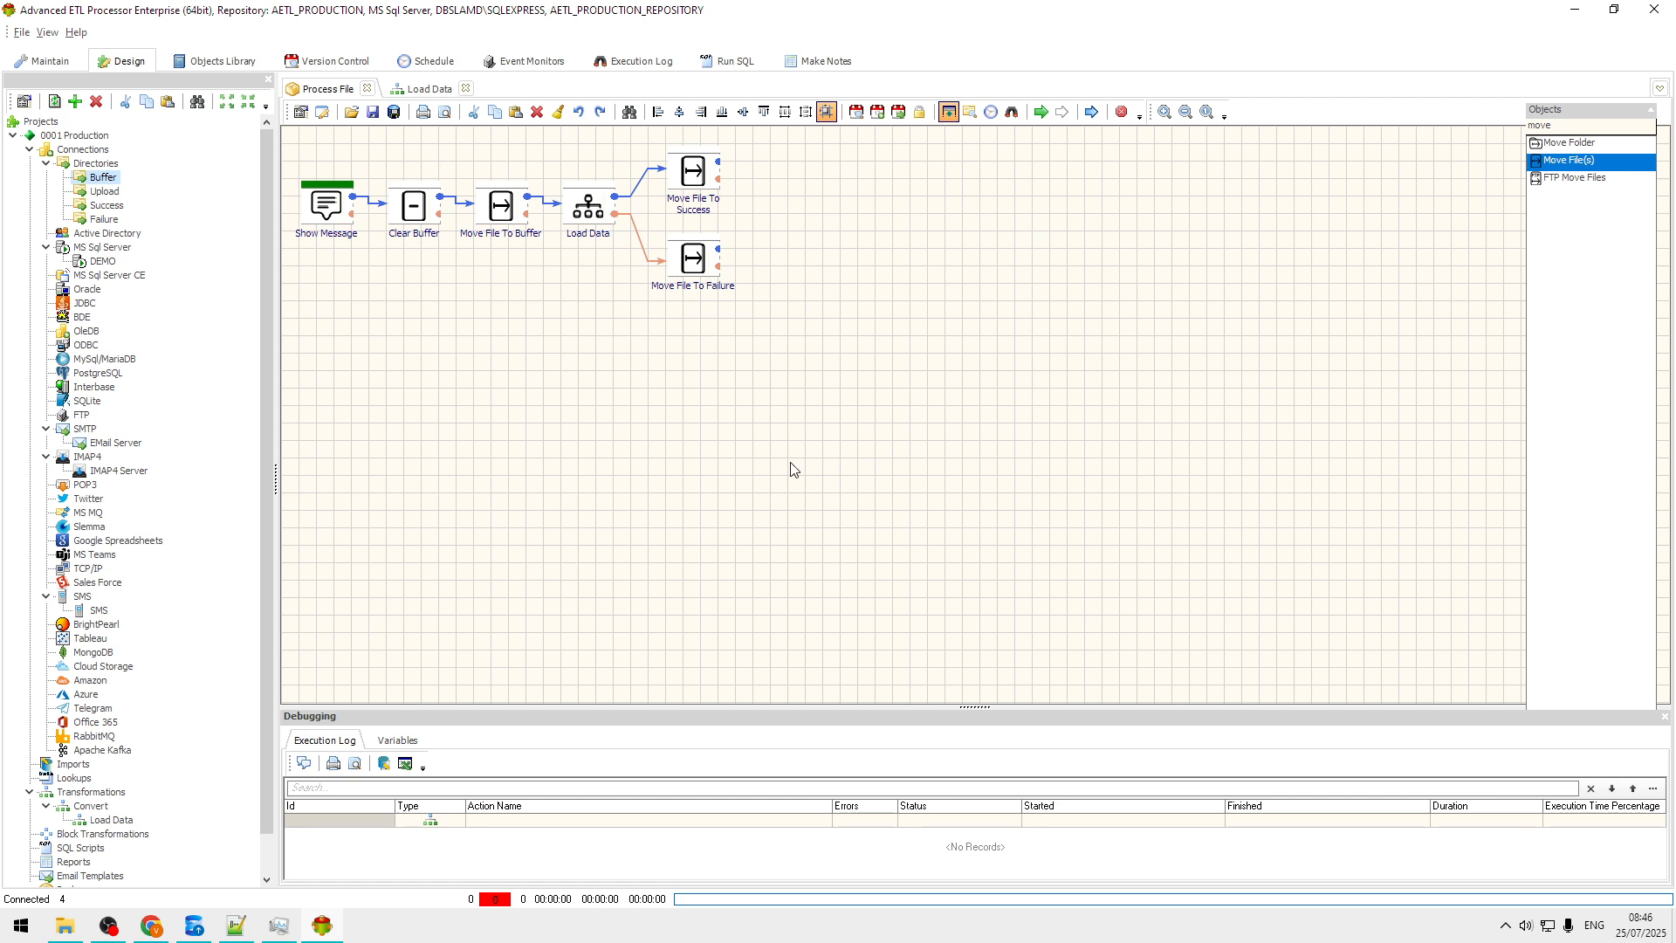
pyautogui.click(331, 210)
pyautogui.doubleClick(331, 211)
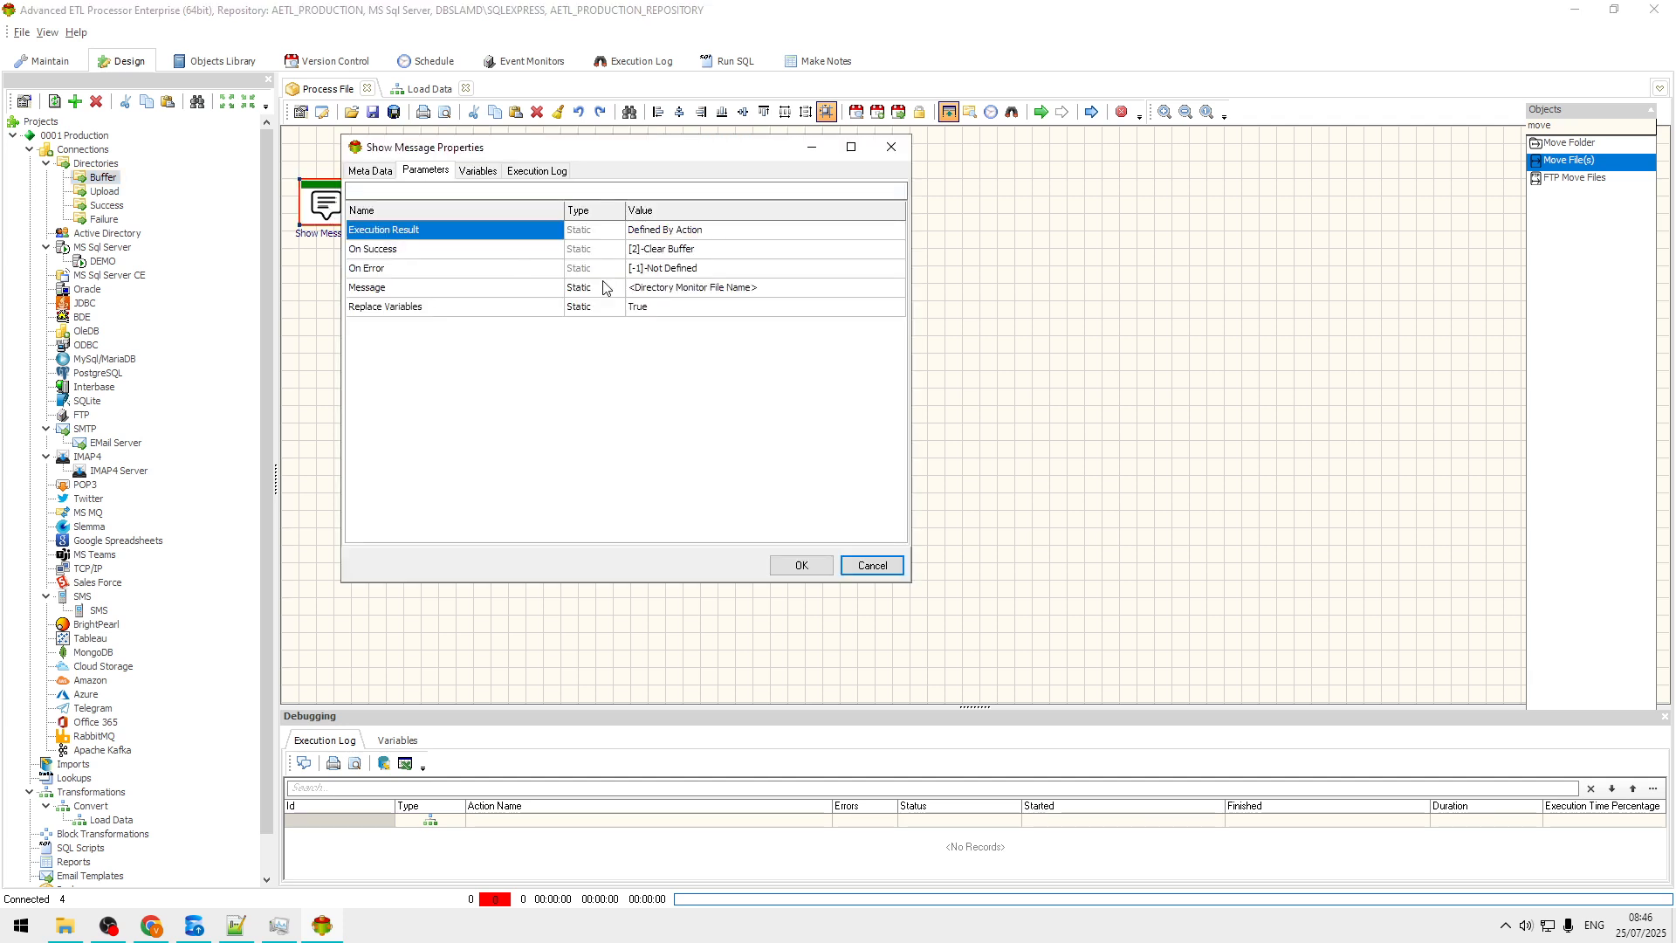
pyautogui.click(789, 293)
pyautogui.moveTo(790, 292); pyautogui.dragTo(585, 288)
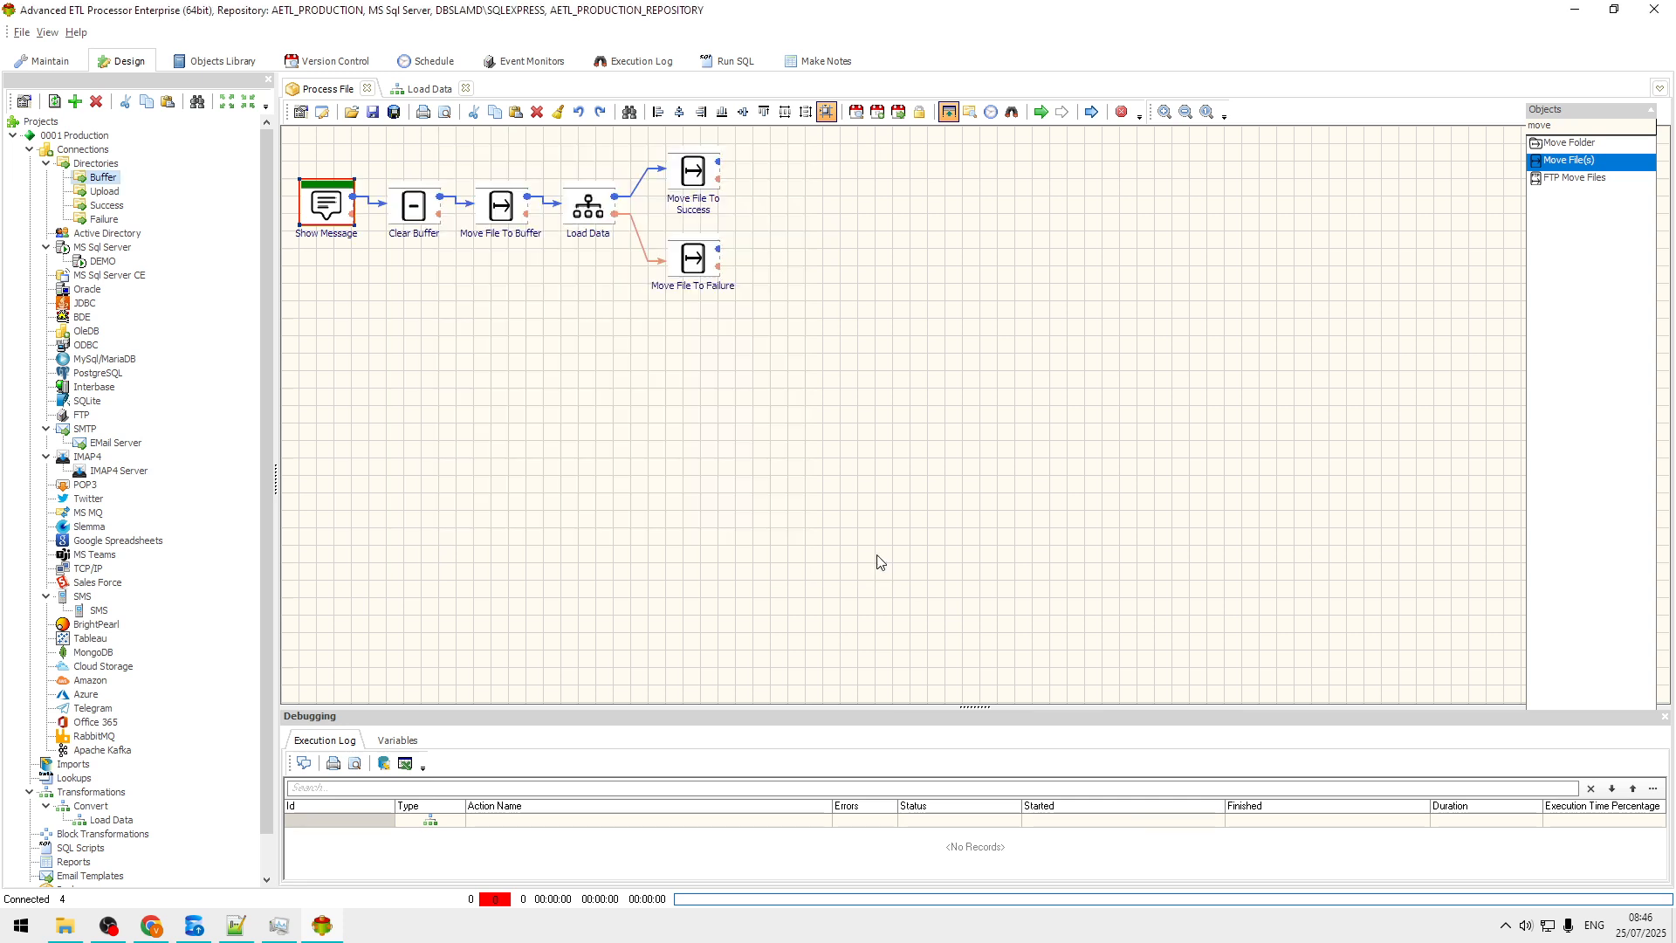
pyautogui.click(877, 563)
# Inspect the parameters of the Clear Buffer and Move File To Buffer actions, especially their file and folder values.
pyautogui.doubleClick(409, 210)
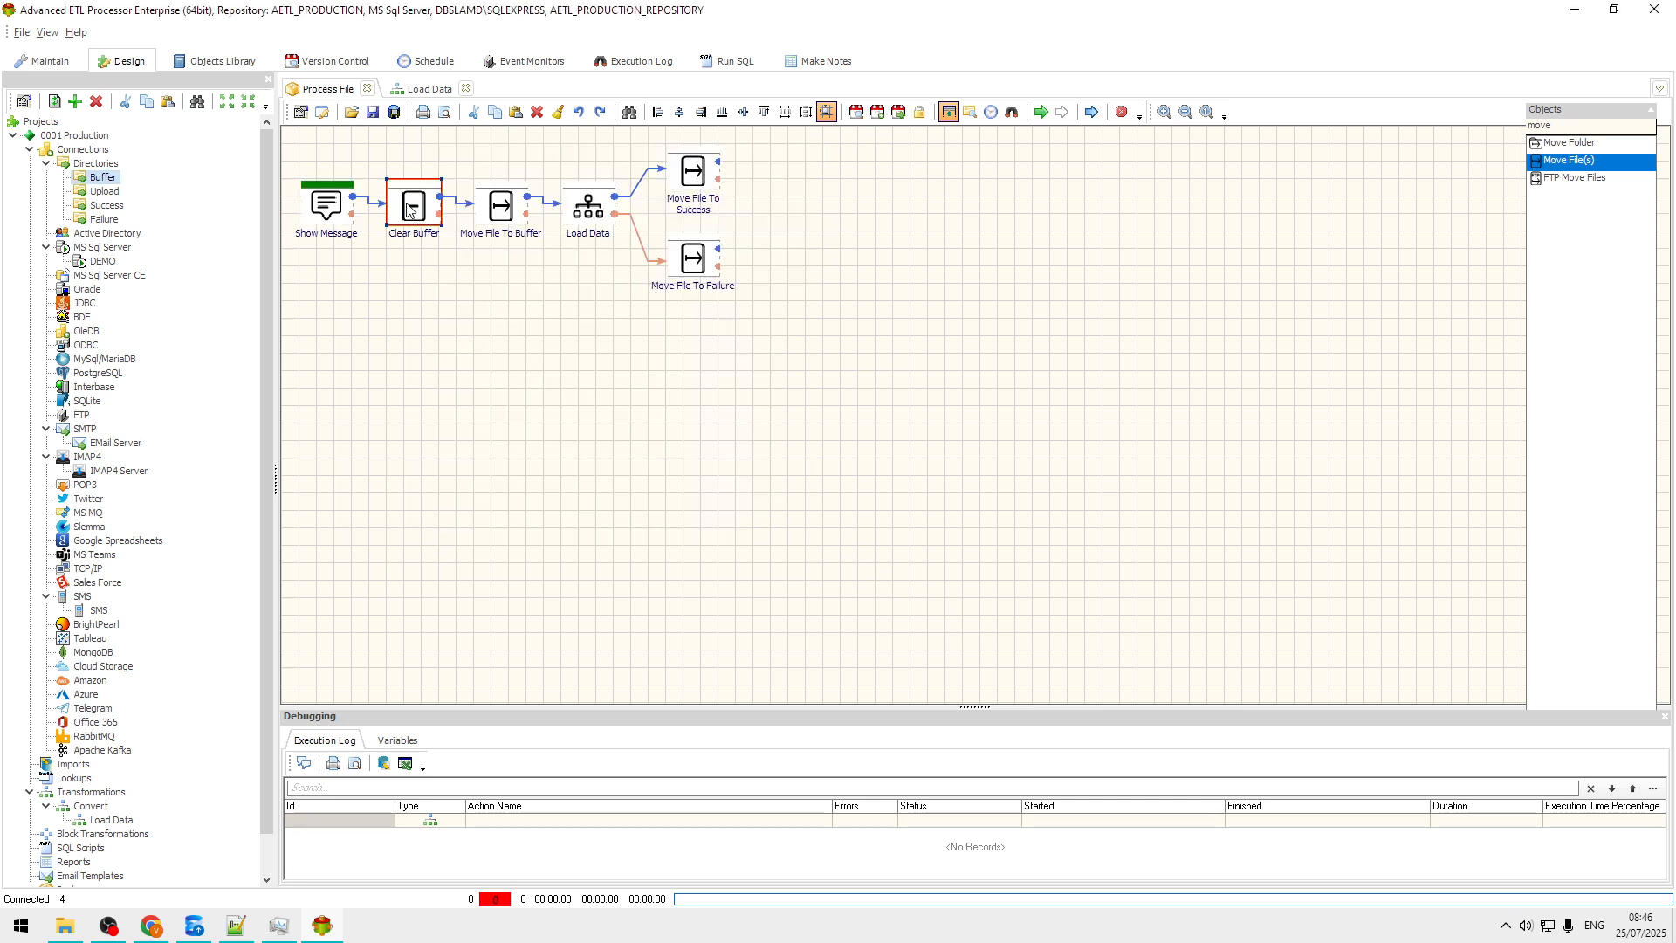
pyautogui.click(741, 289)
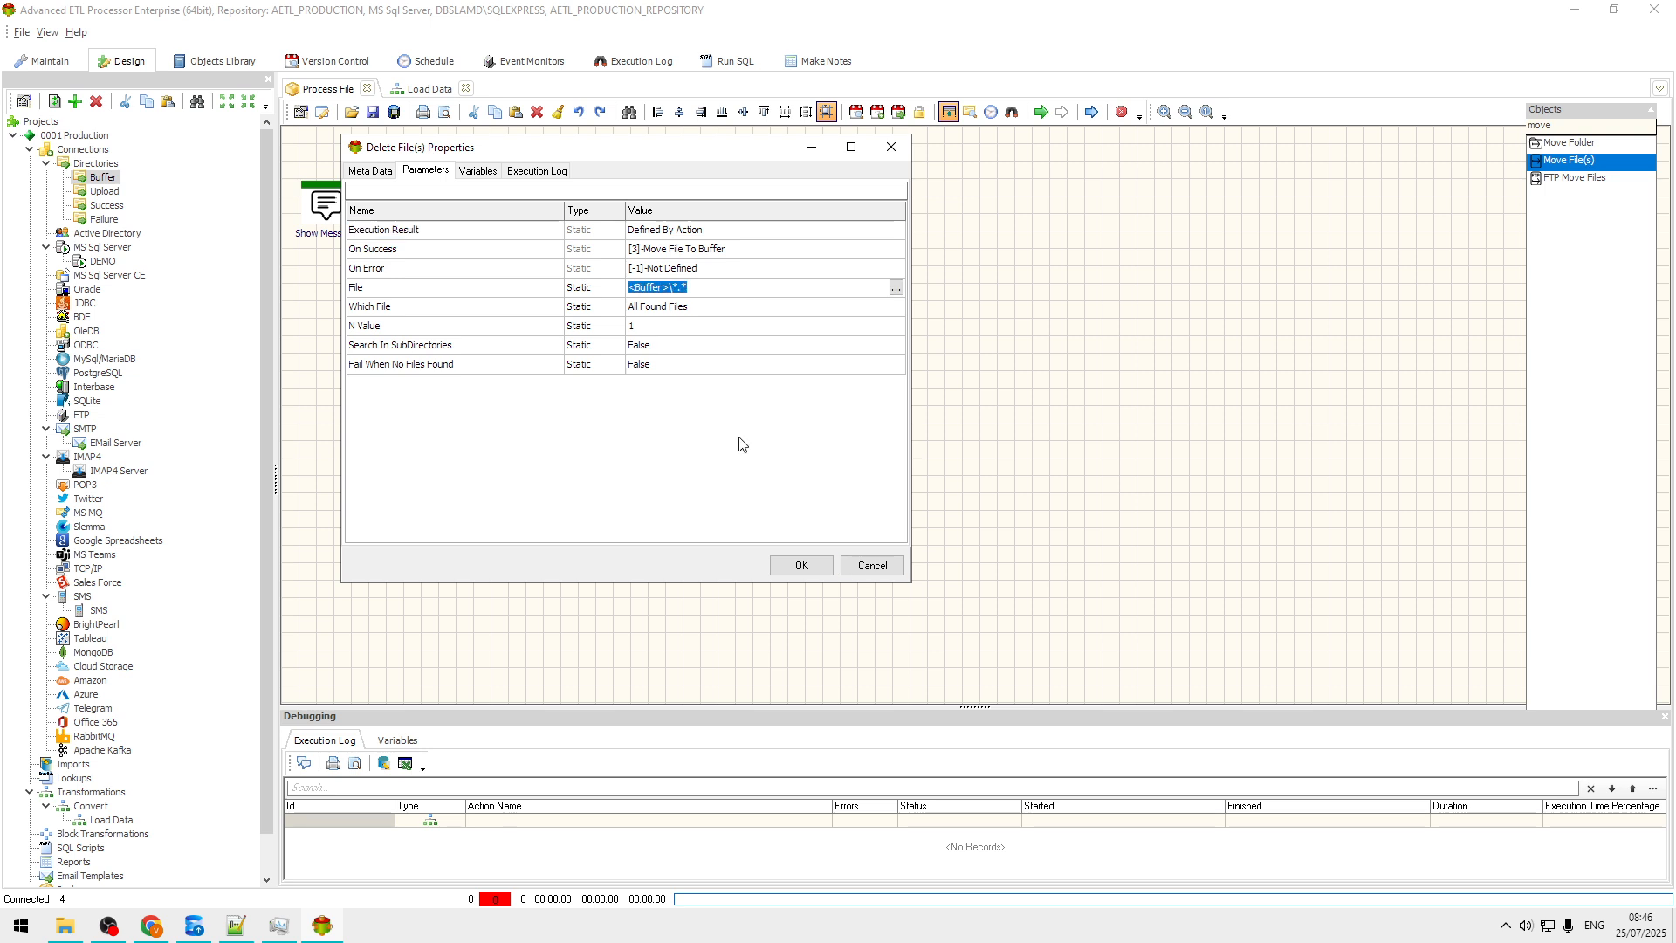
pyautogui.click(885, 570)
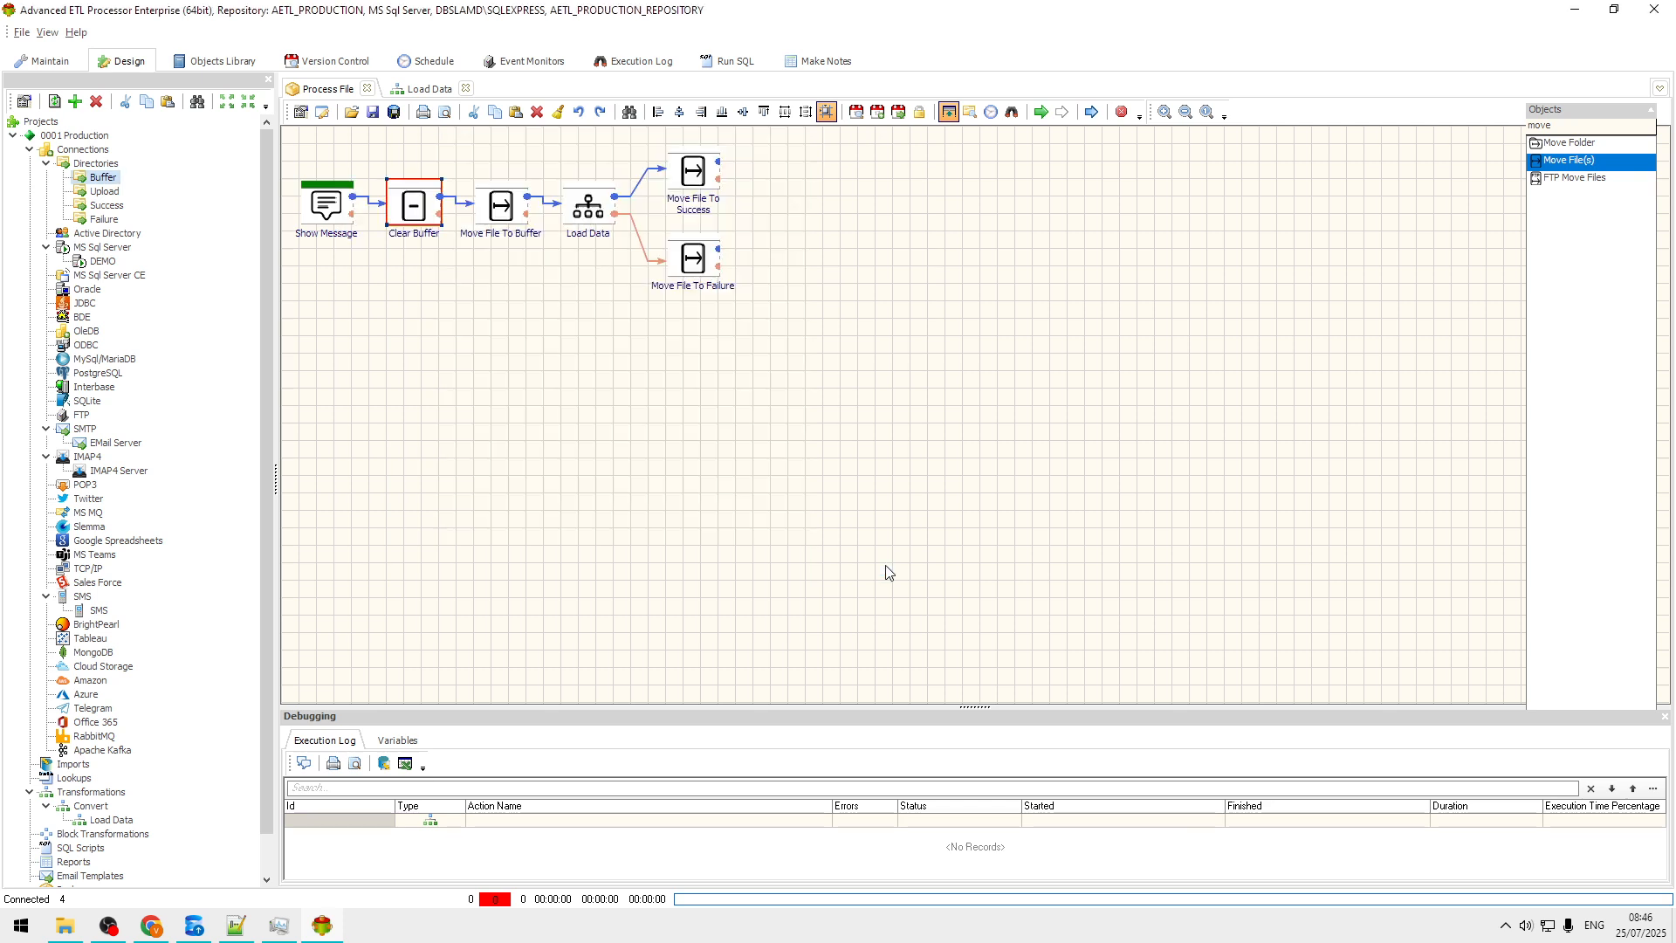
pyautogui.doubleClick(505, 209)
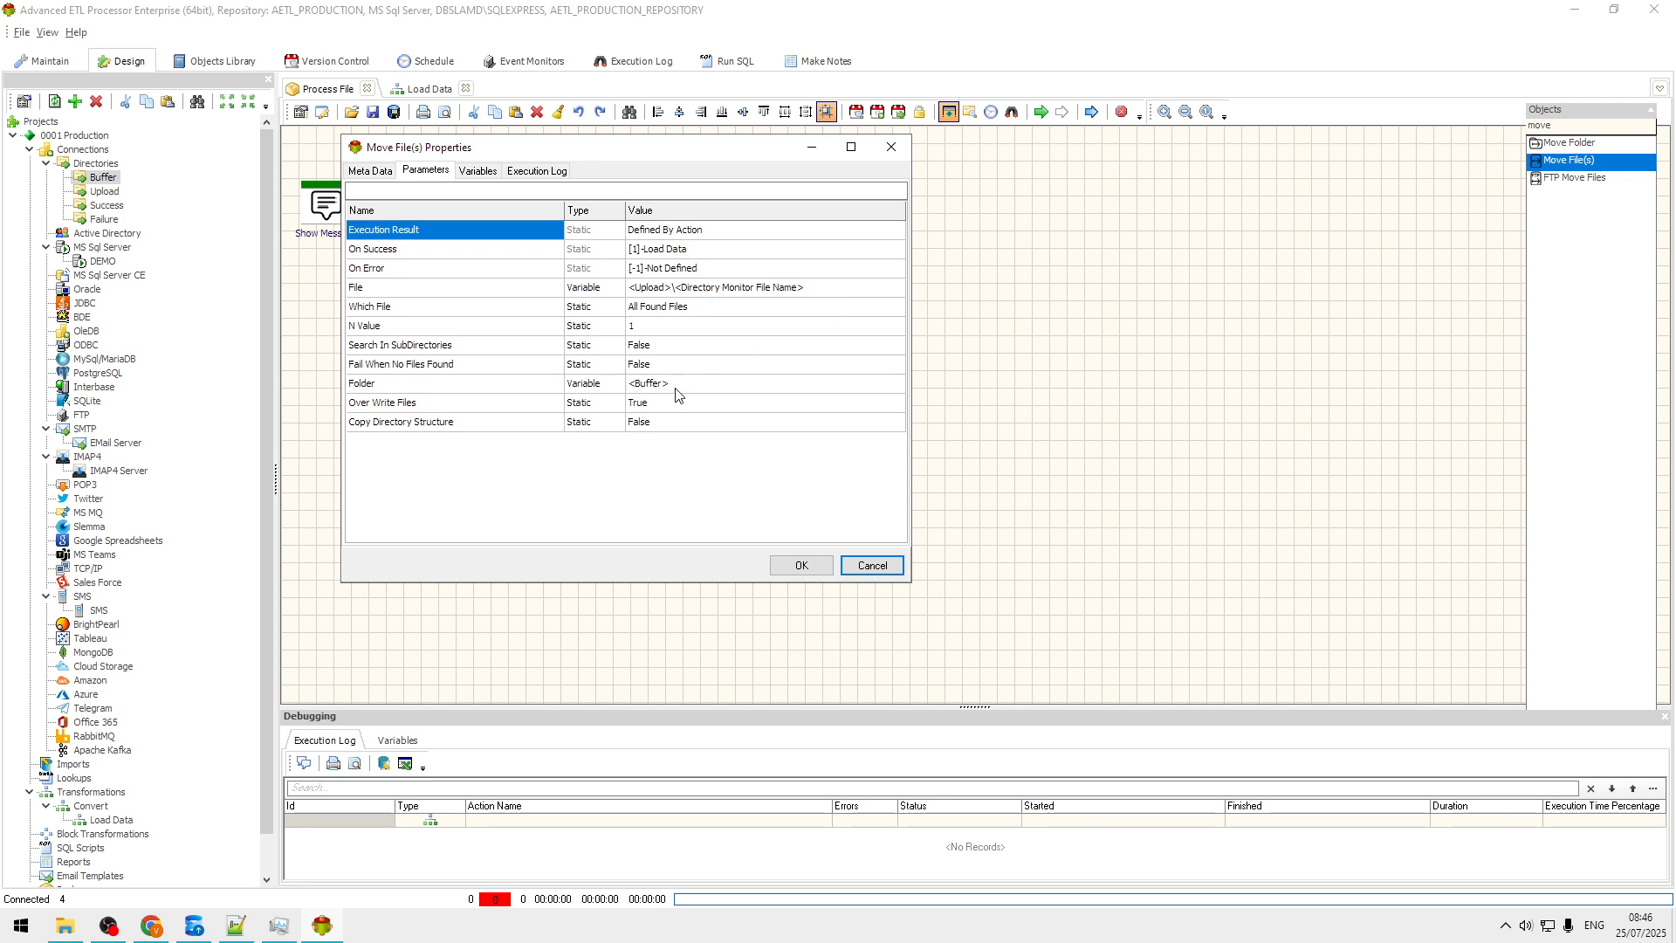
pyautogui.click(871, 565)
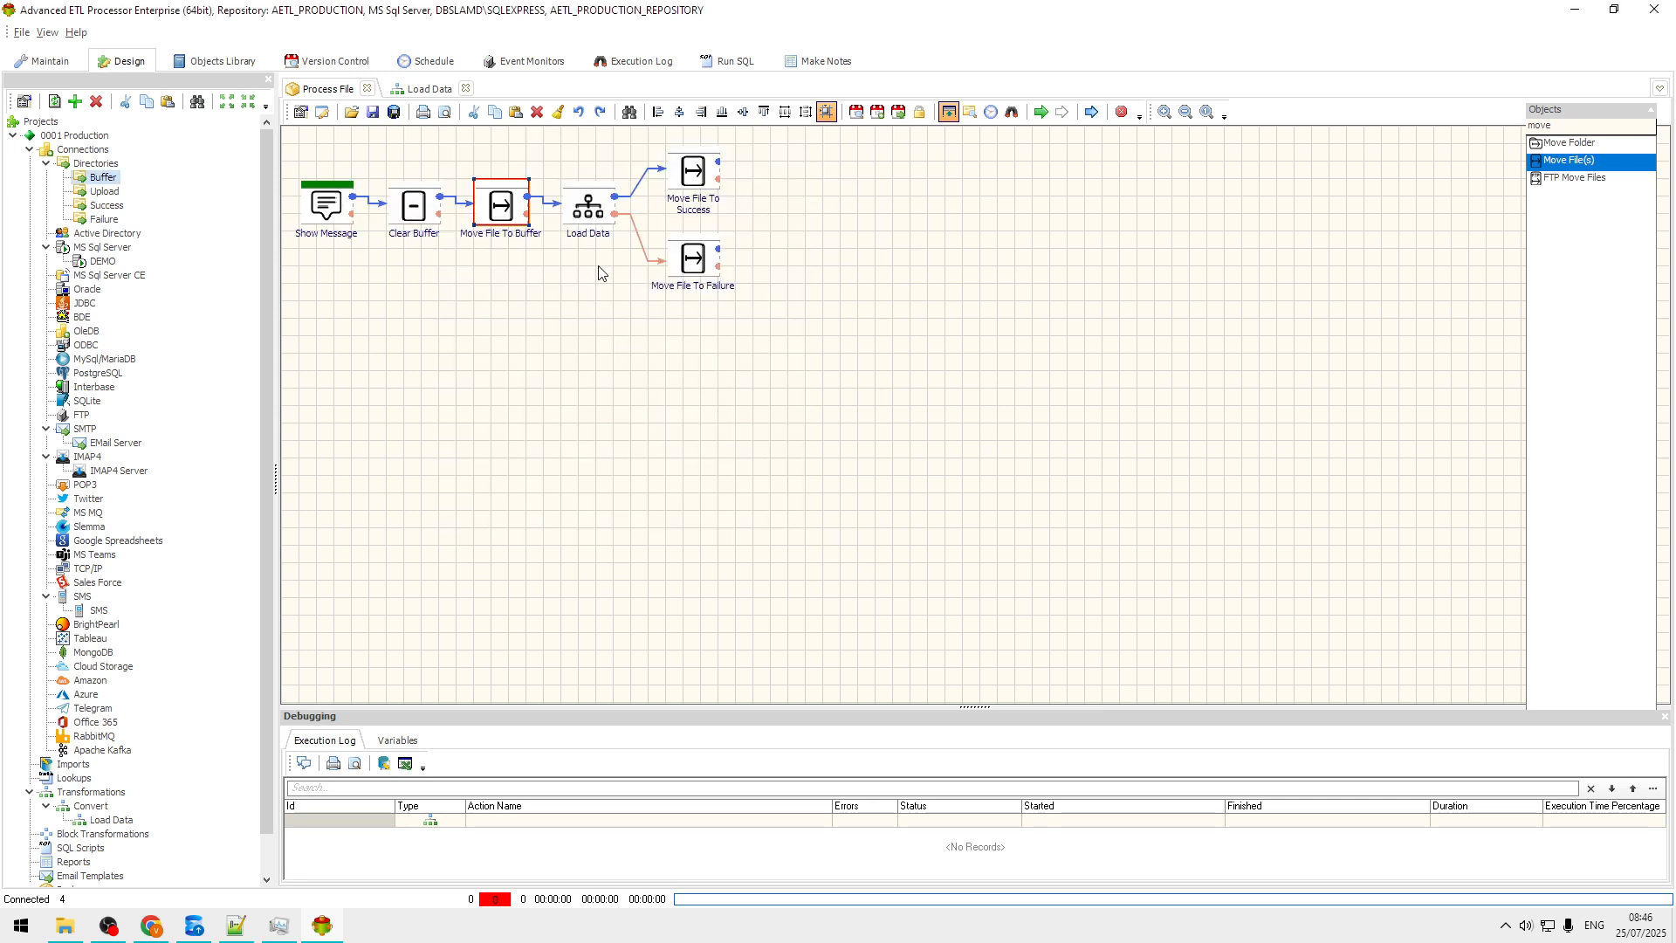
# Inspect the Load Data action's parameters, especially the Fail On Error setting.
pyautogui.doubleClick(595, 211)
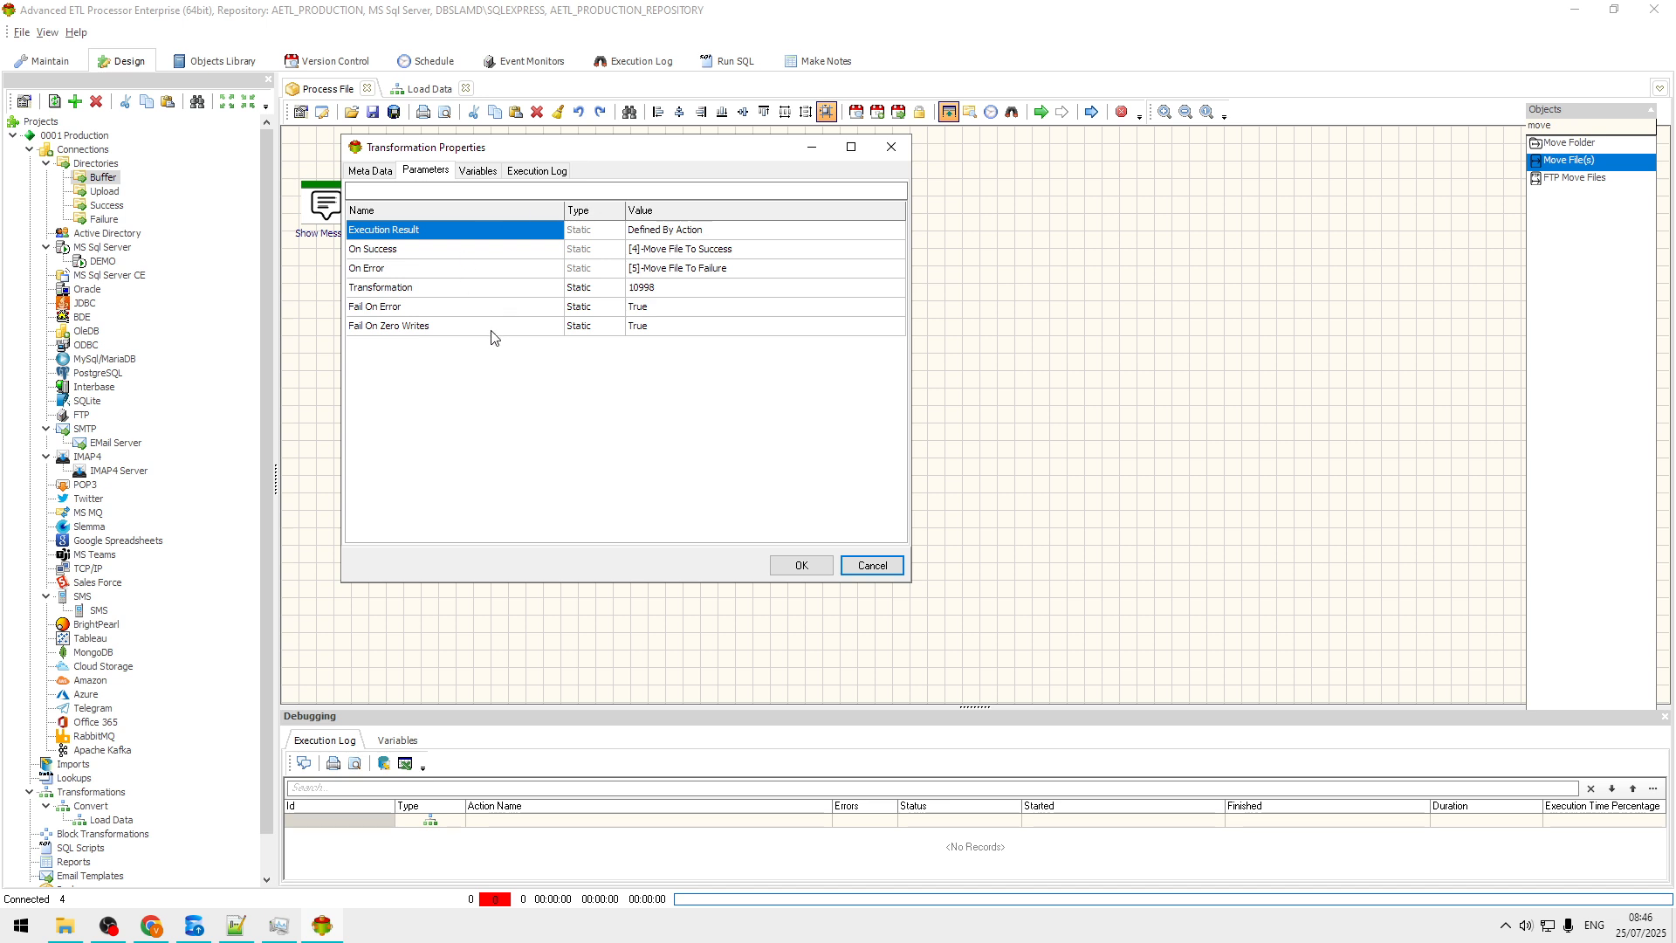
pyautogui.click(429, 310)
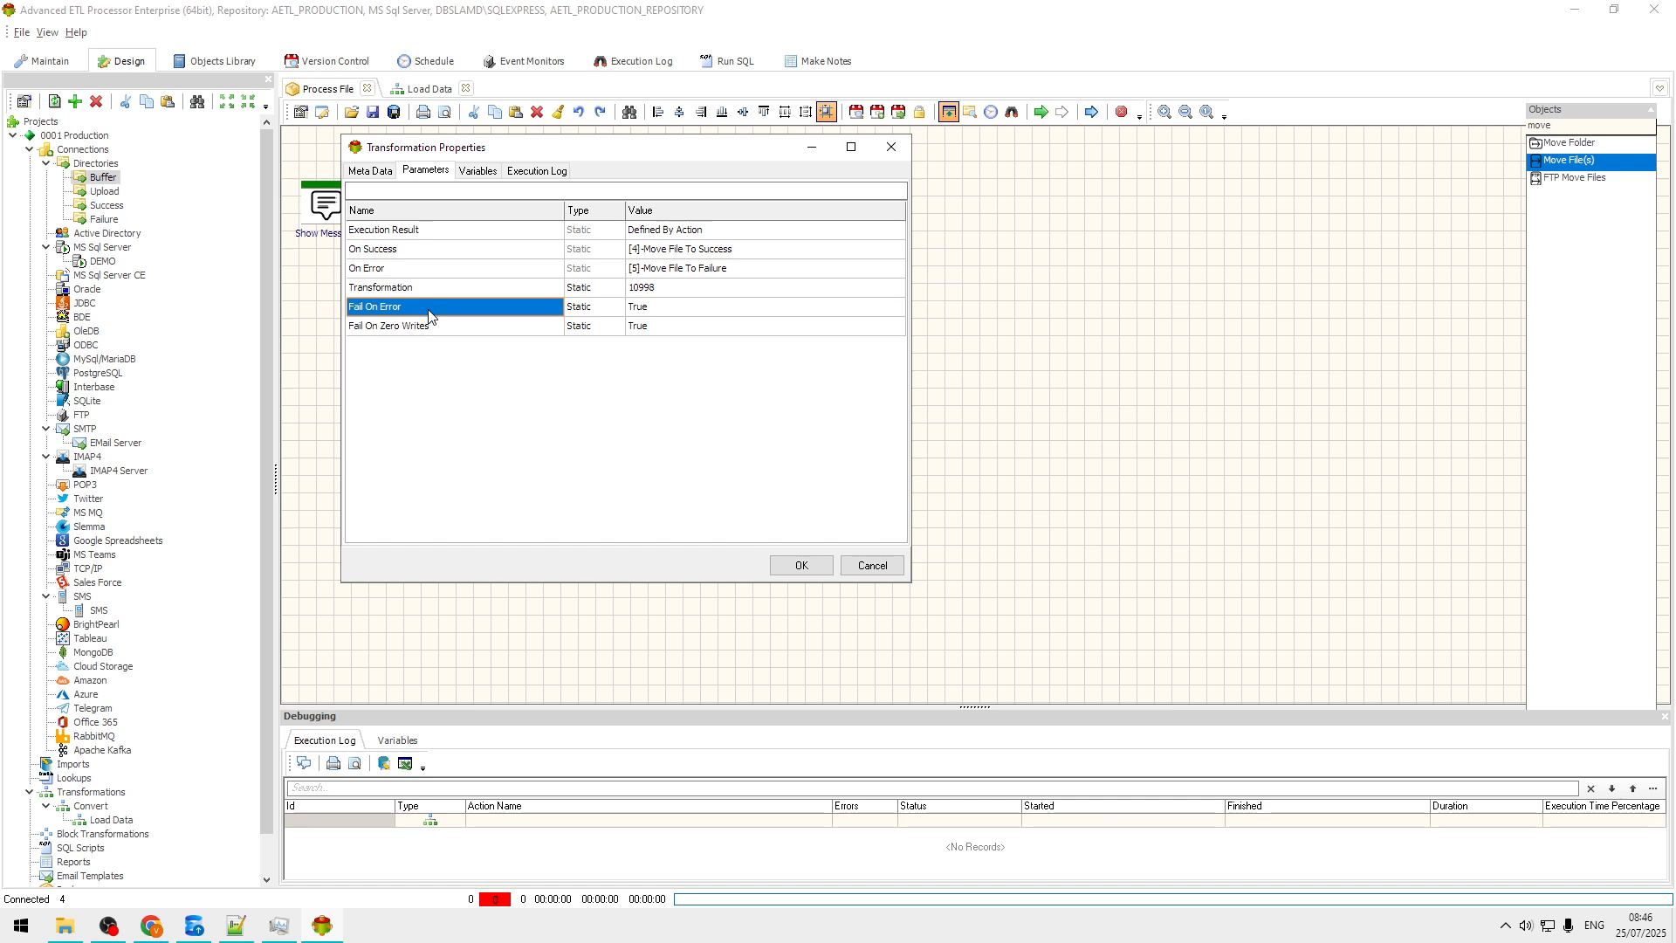
pyautogui.click(671, 310)
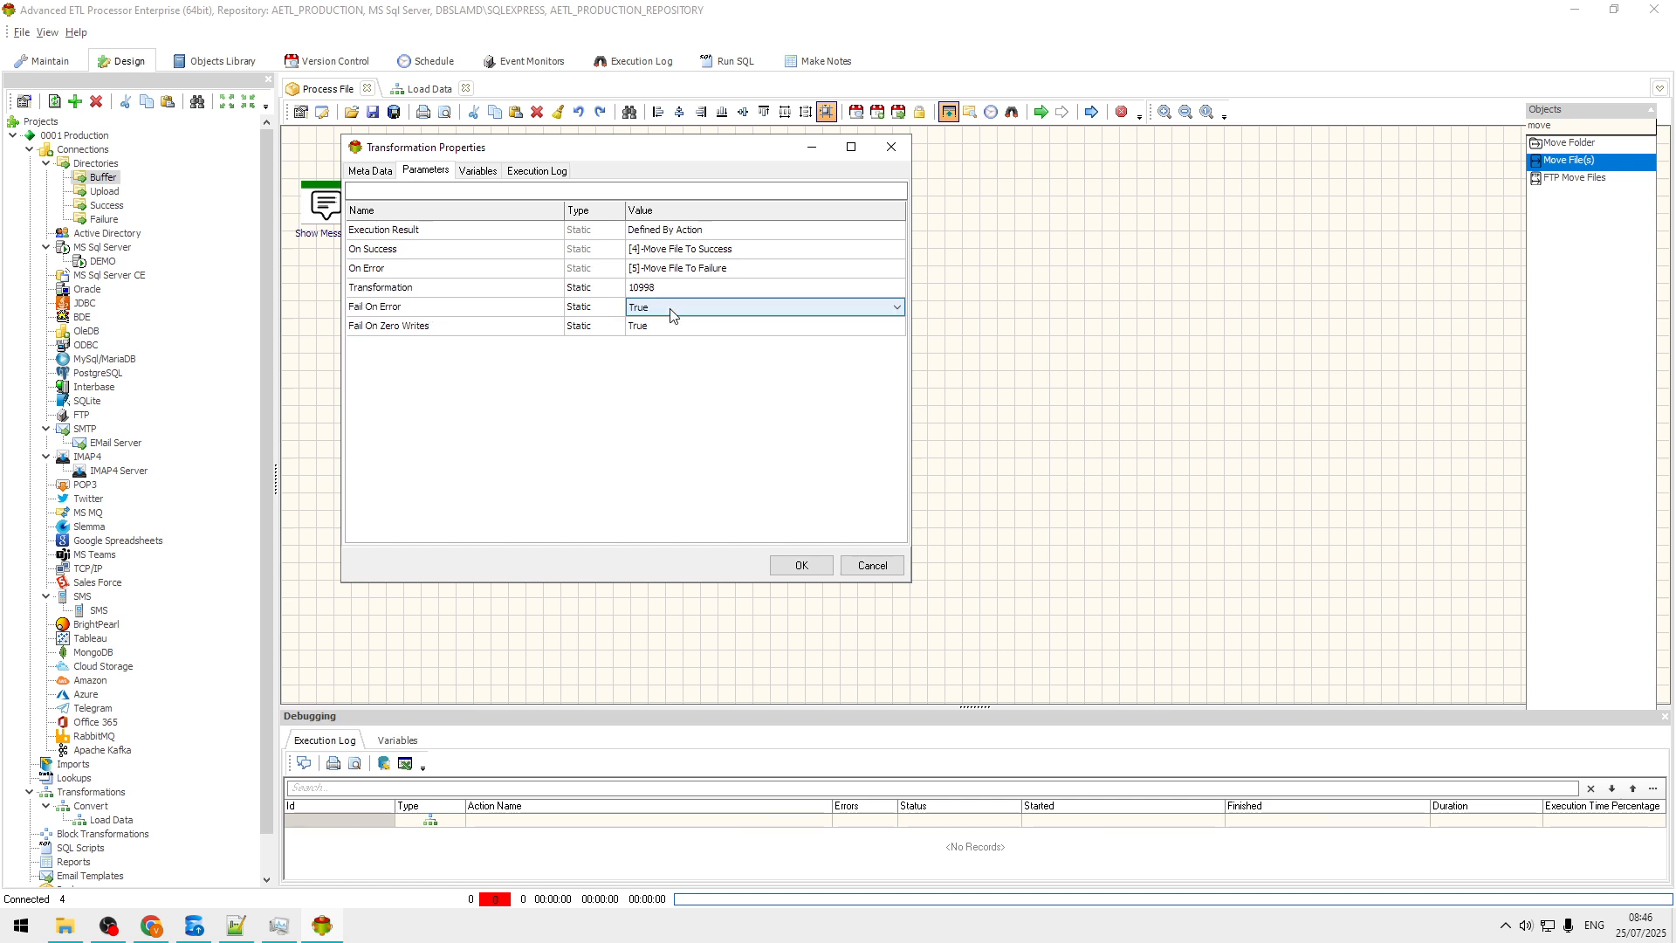
pyautogui.click(873, 566)
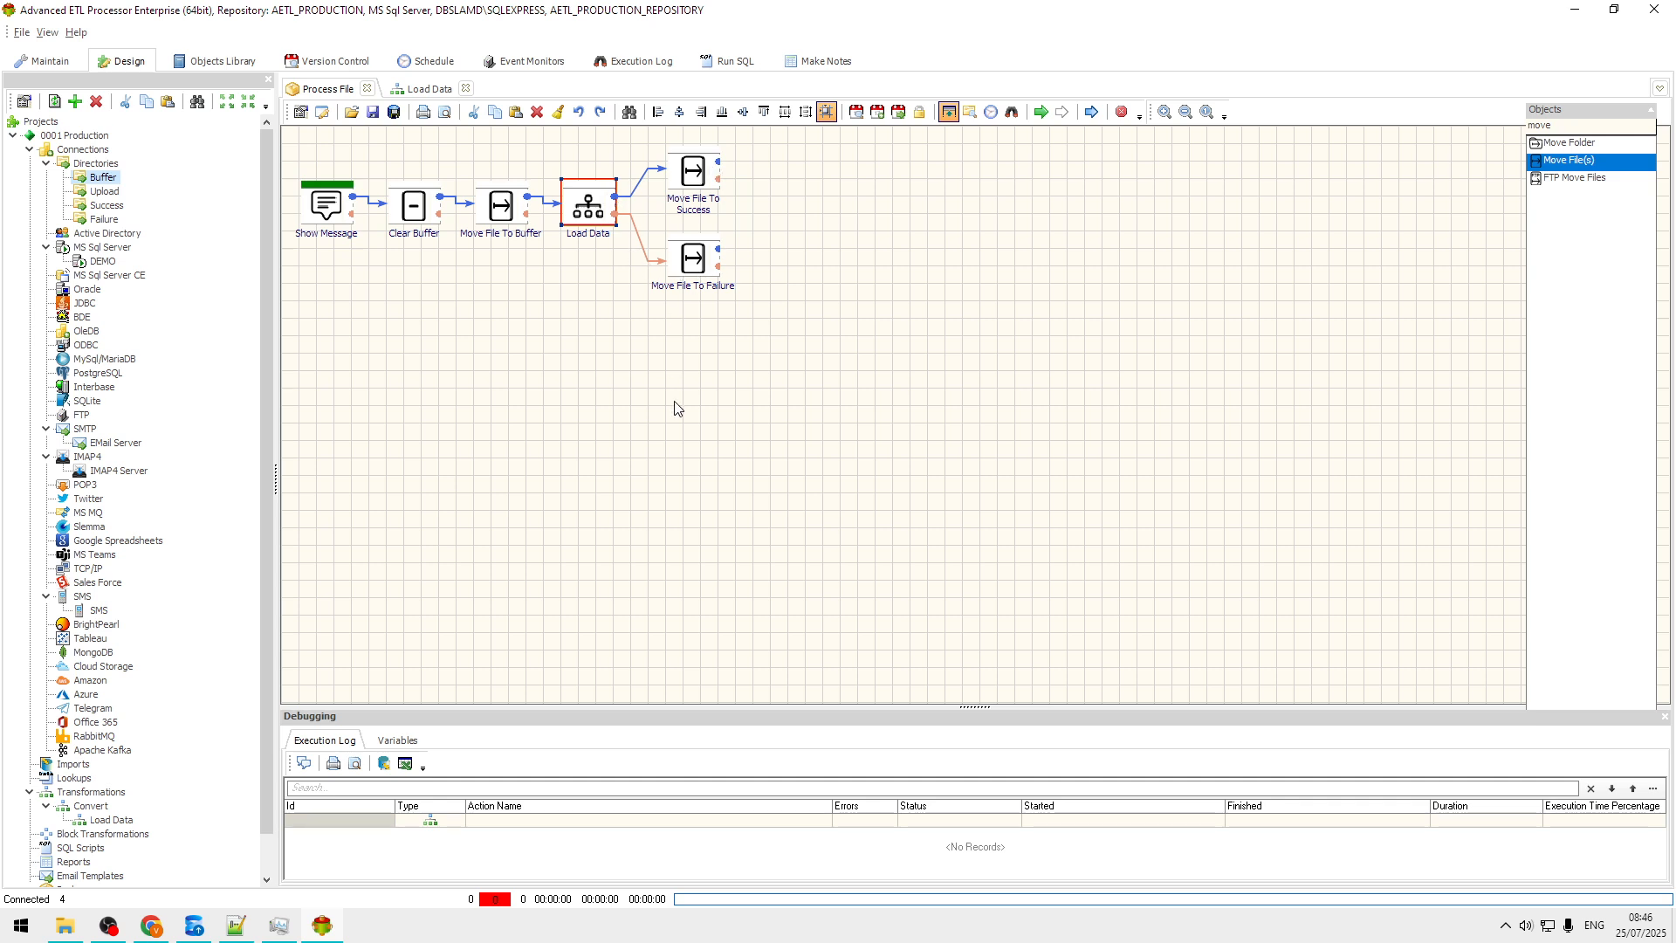
# In the Load Data transformation, examine the Reader's source file path and rows, and the field mapping in Transformer2.
pyautogui.click(429, 94)
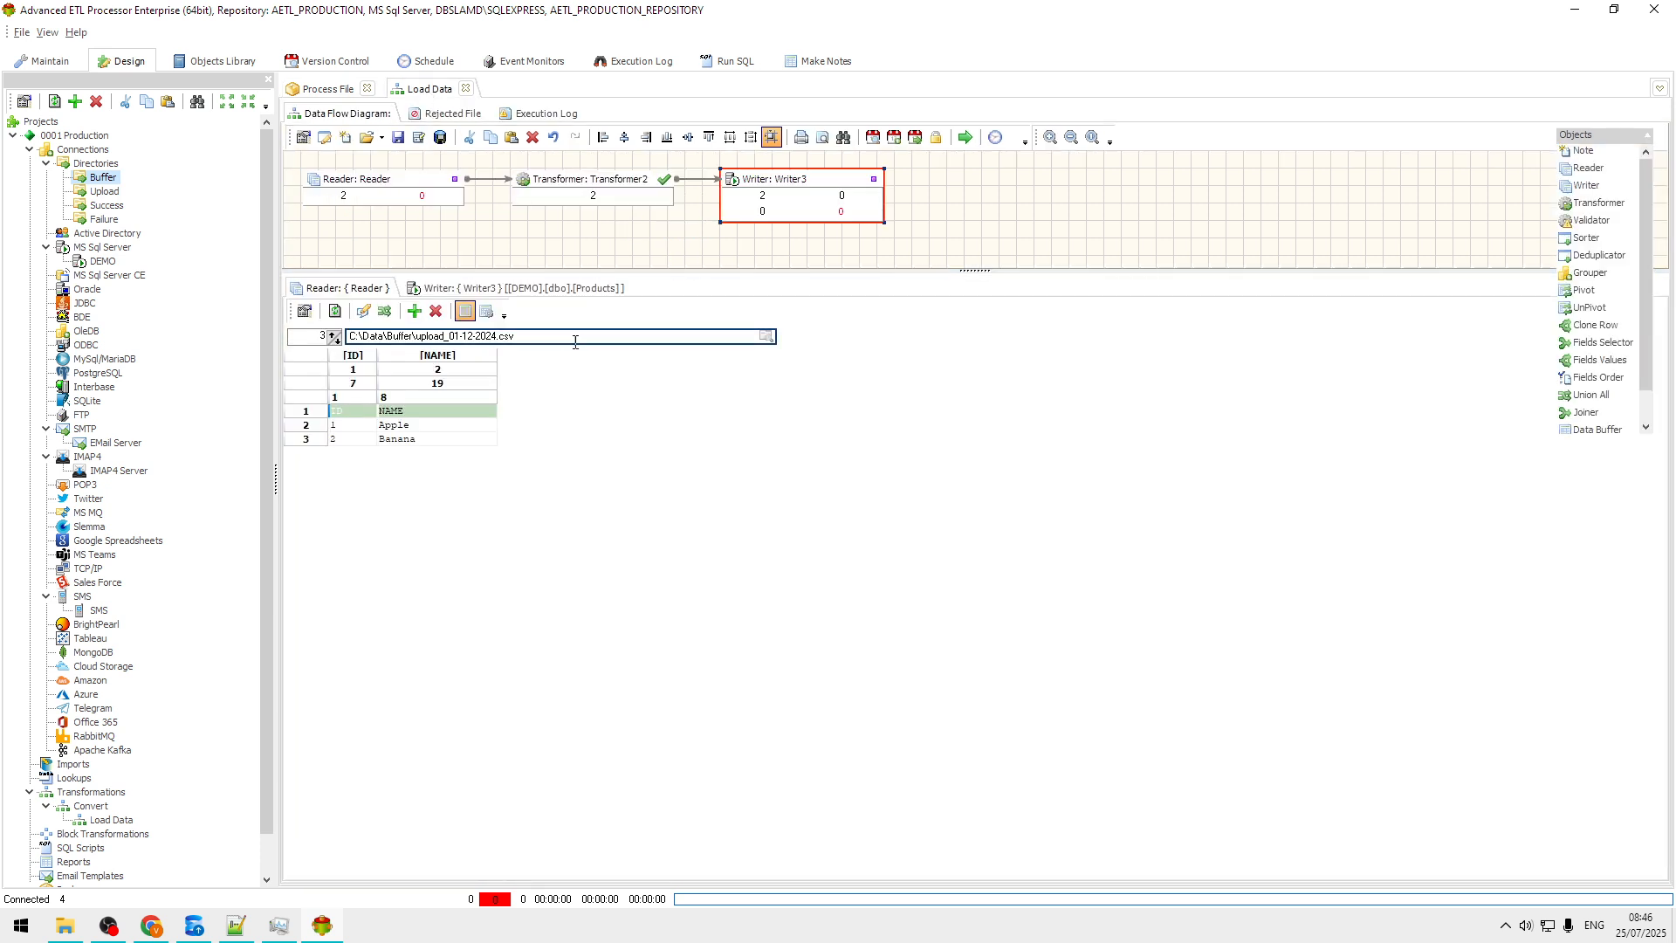
pyautogui.moveTo(586, 335); pyautogui.dragTo(348, 336)
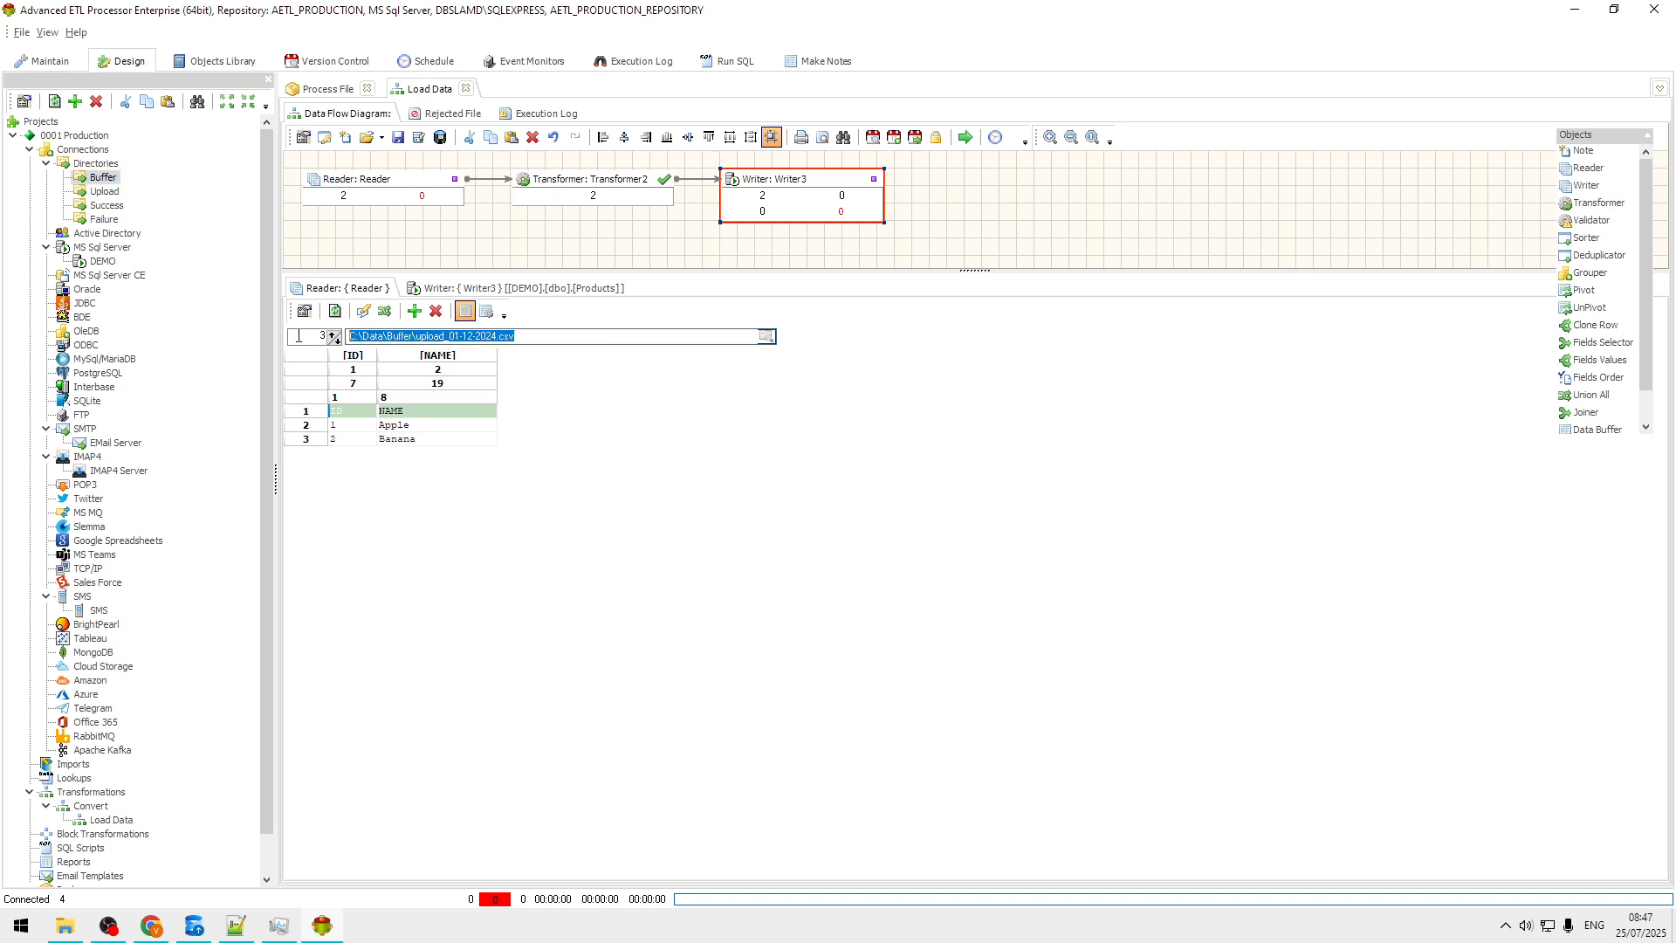
pyautogui.click(422, 441)
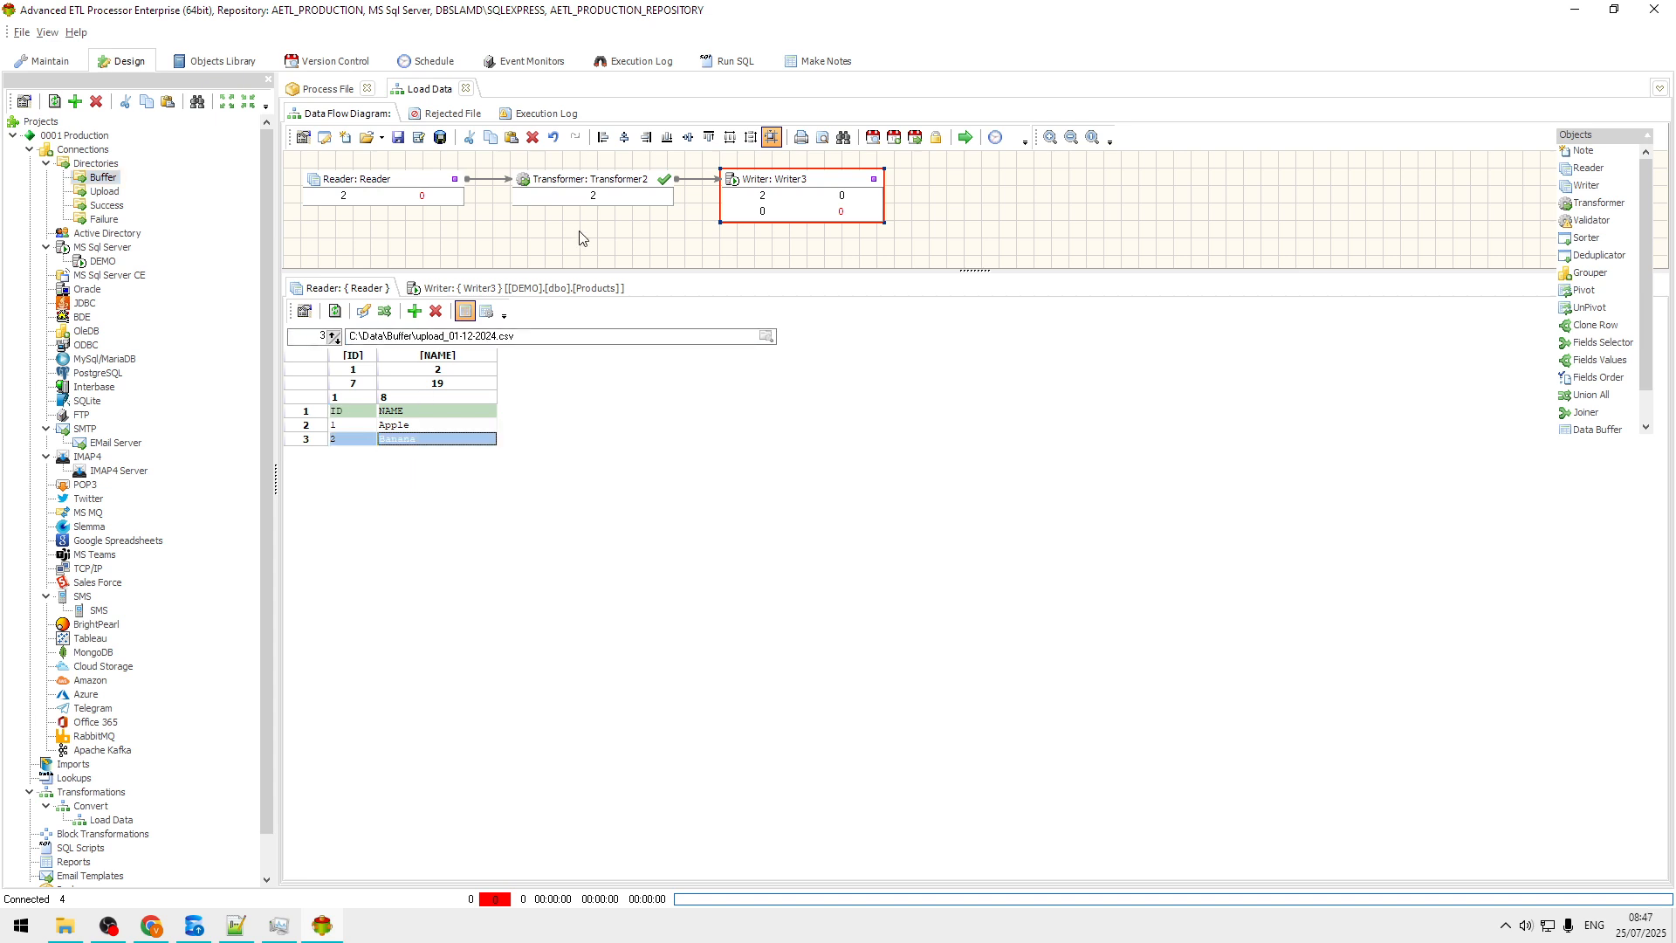
pyautogui.click(606, 182)
pyautogui.doubleClick(606, 183)
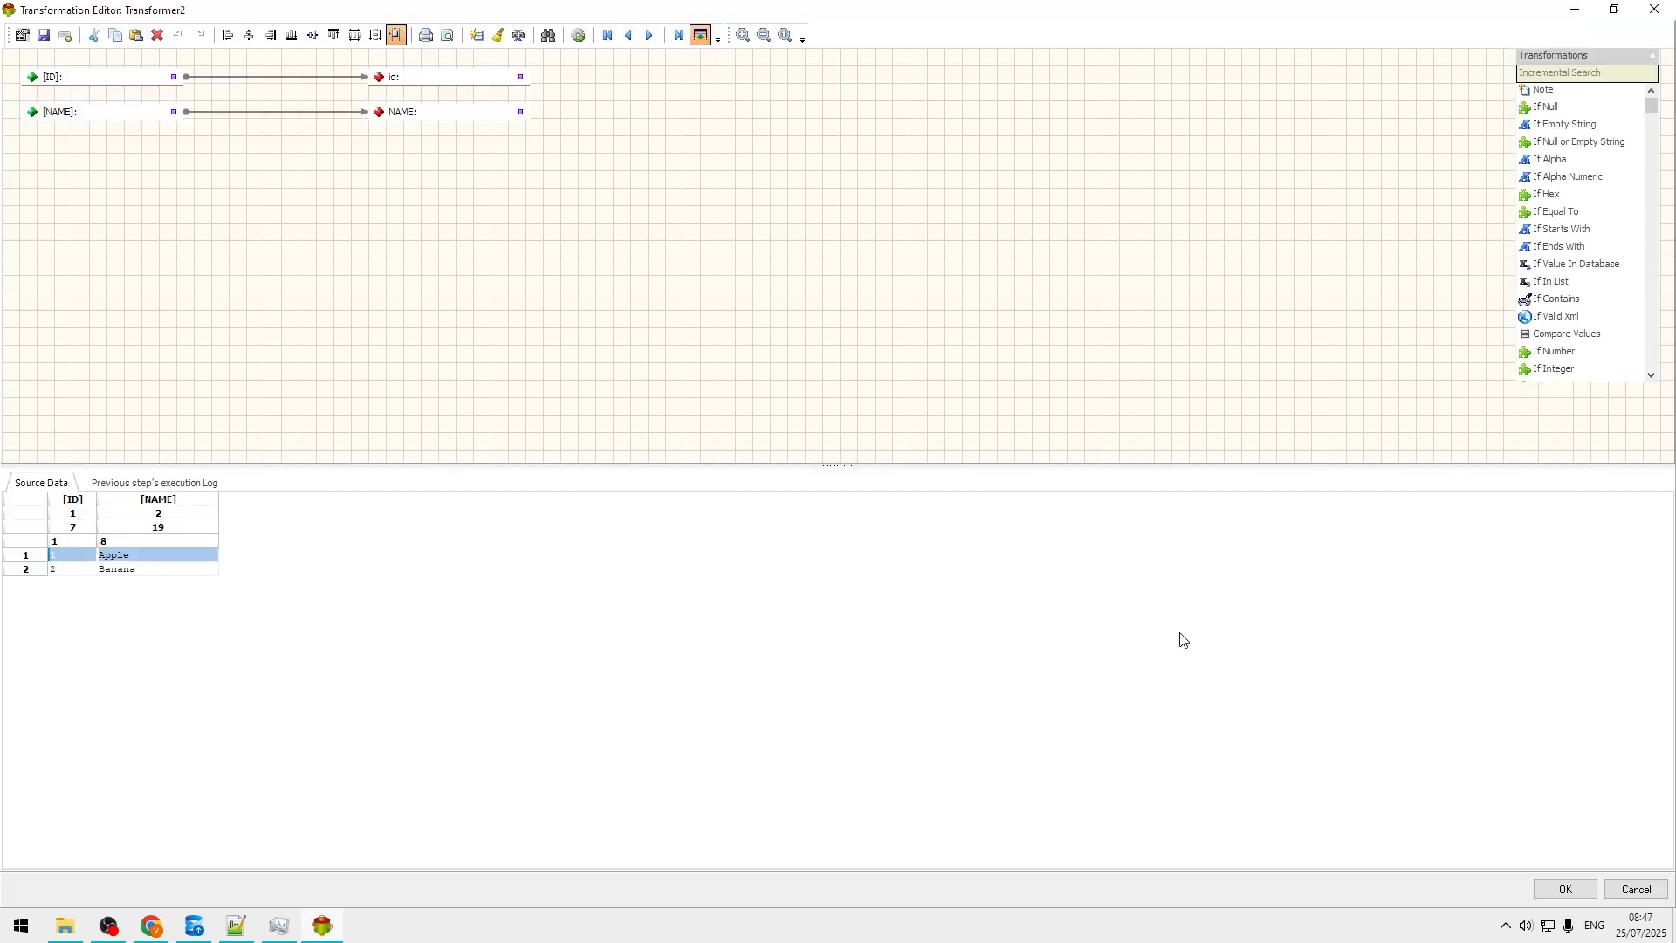
pyautogui.click(1638, 890)
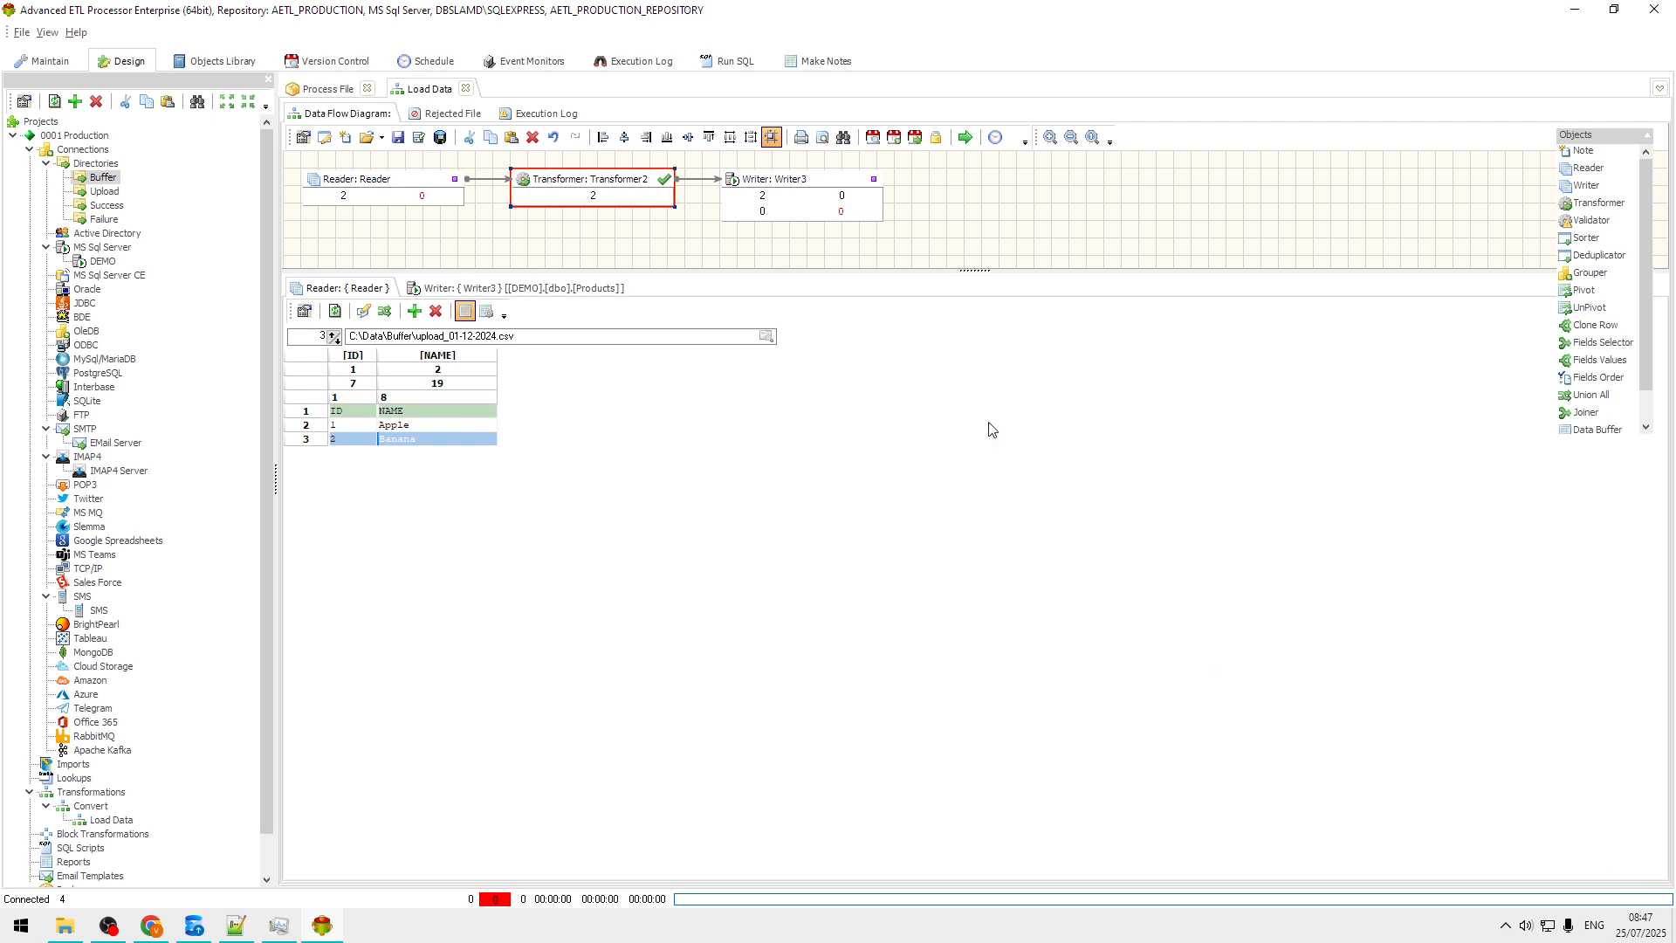
# Check Writer3's MS SQL Server target settings, and view its Sql Editor.
pyautogui.click(820, 181)
pyautogui.doubleClick(821, 181)
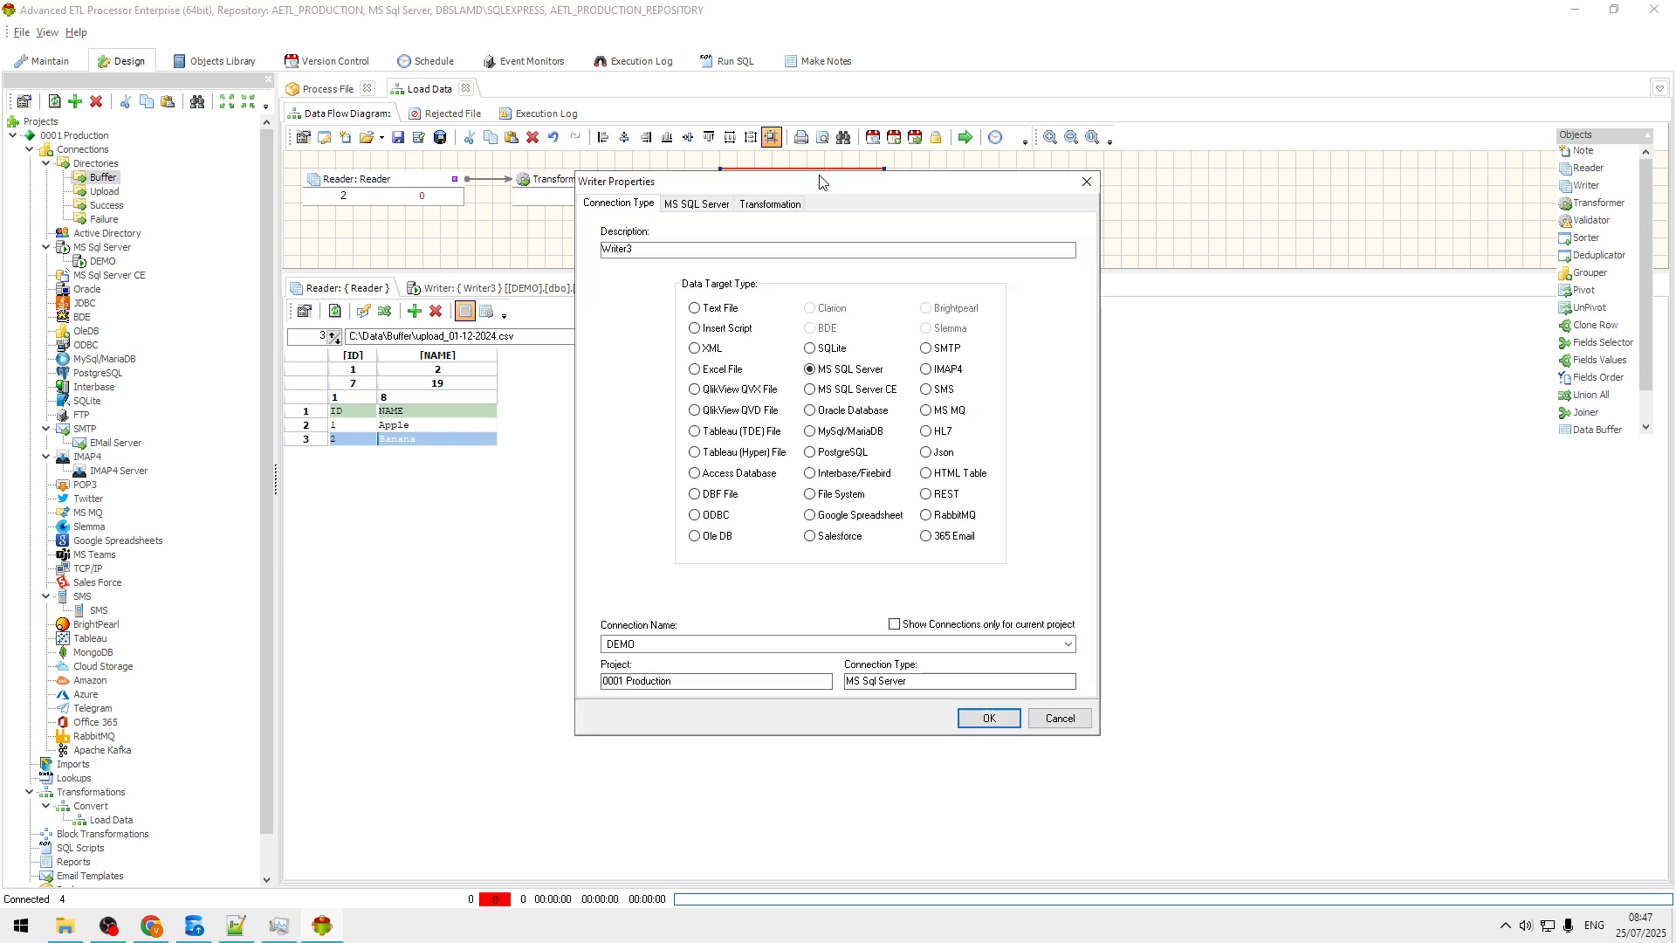
pyautogui.click(689, 202)
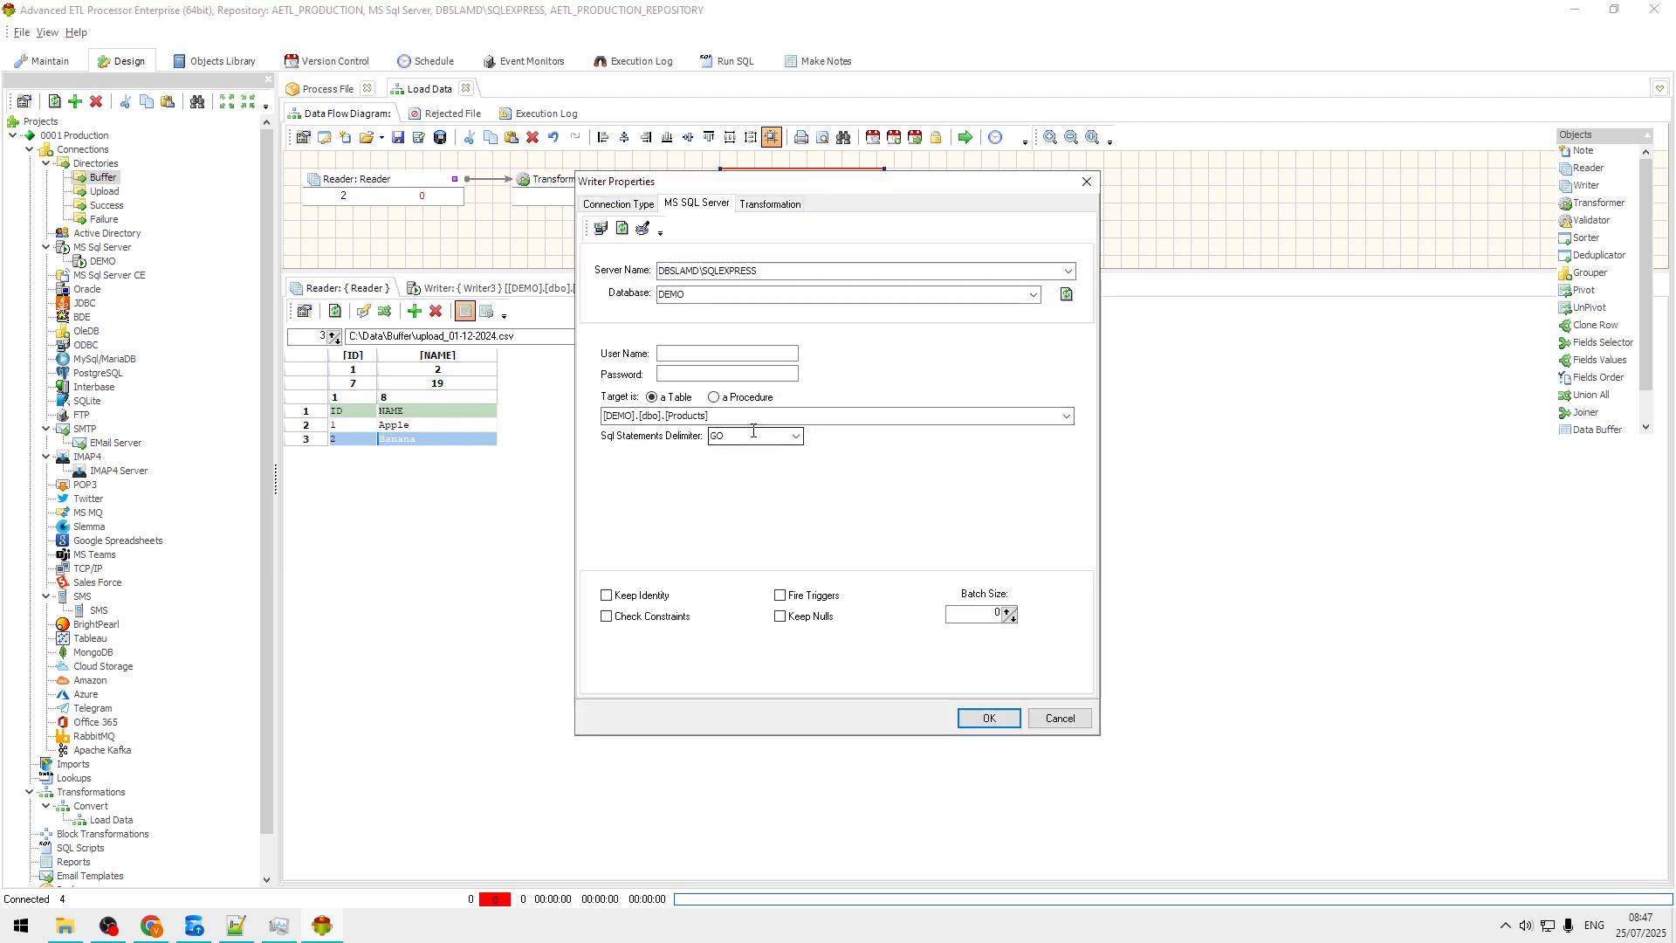
pyautogui.click(1059, 718)
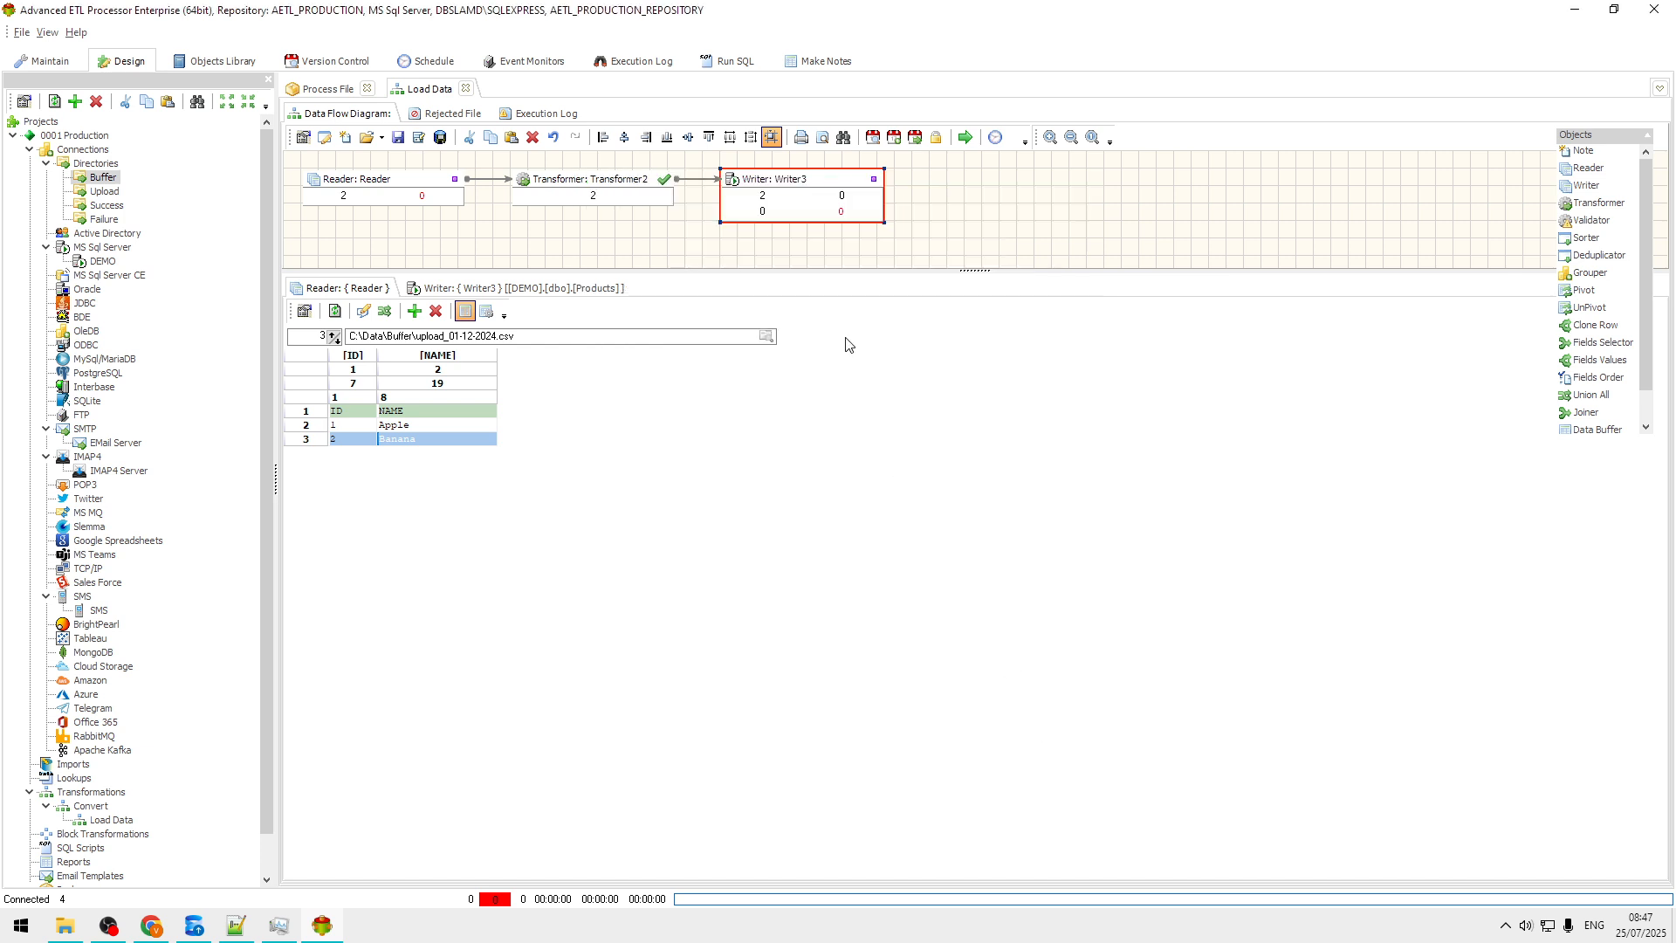
pyautogui.rightClick(824, 180)
pyautogui.click(870, 212)
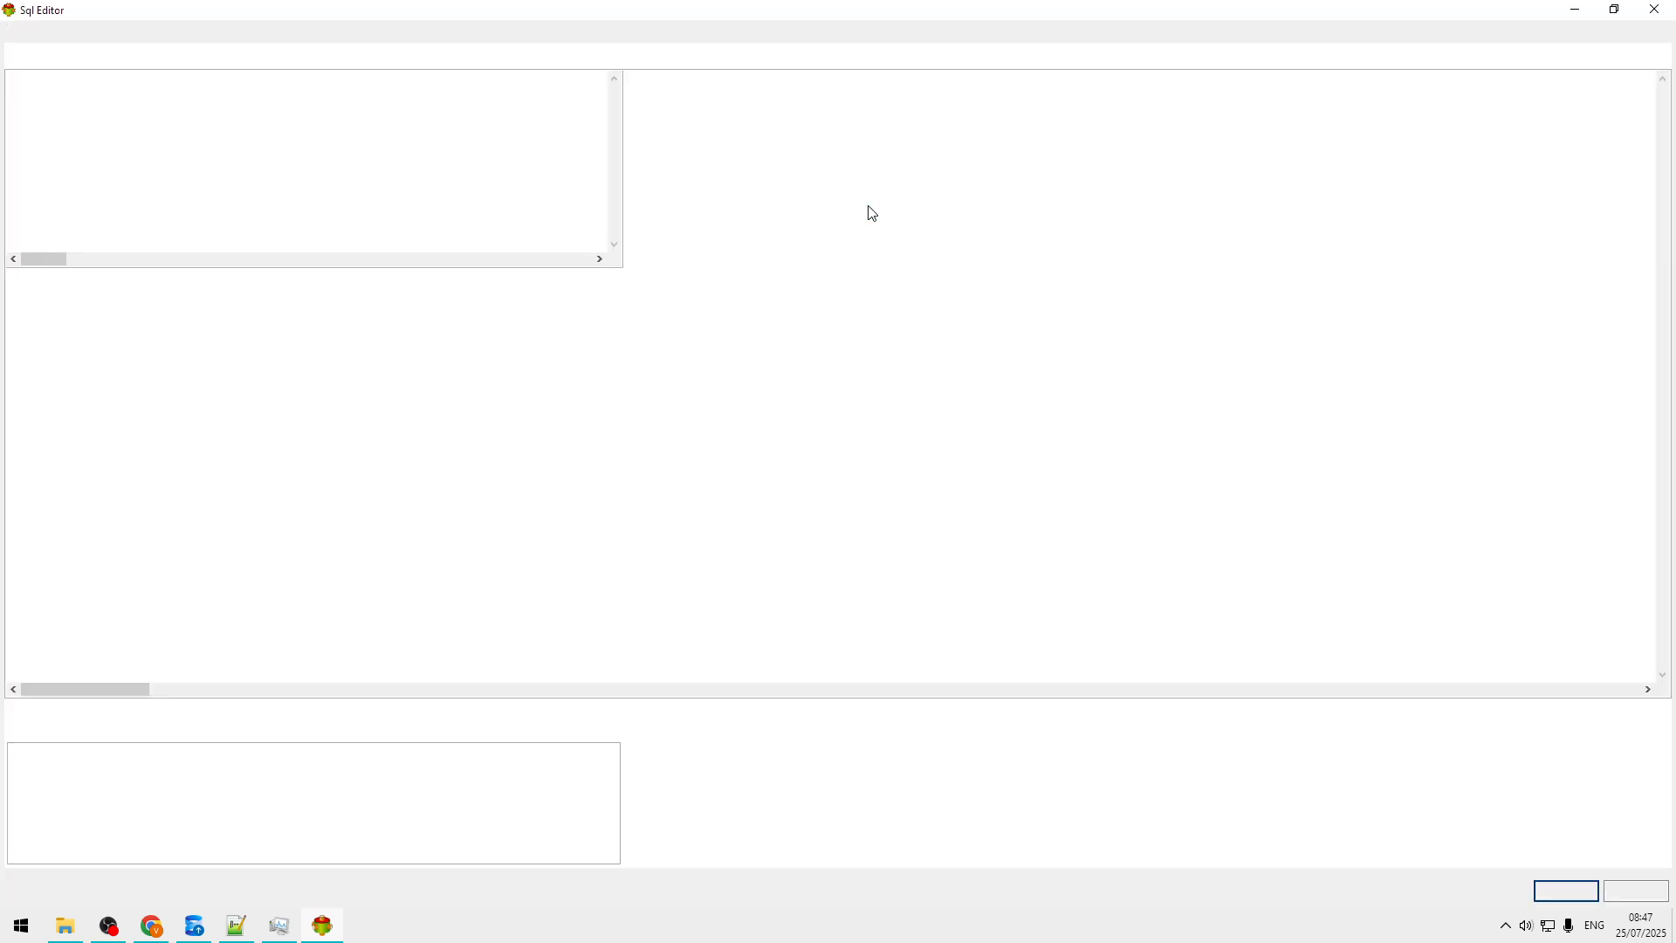
pyautogui.click(1639, 891)
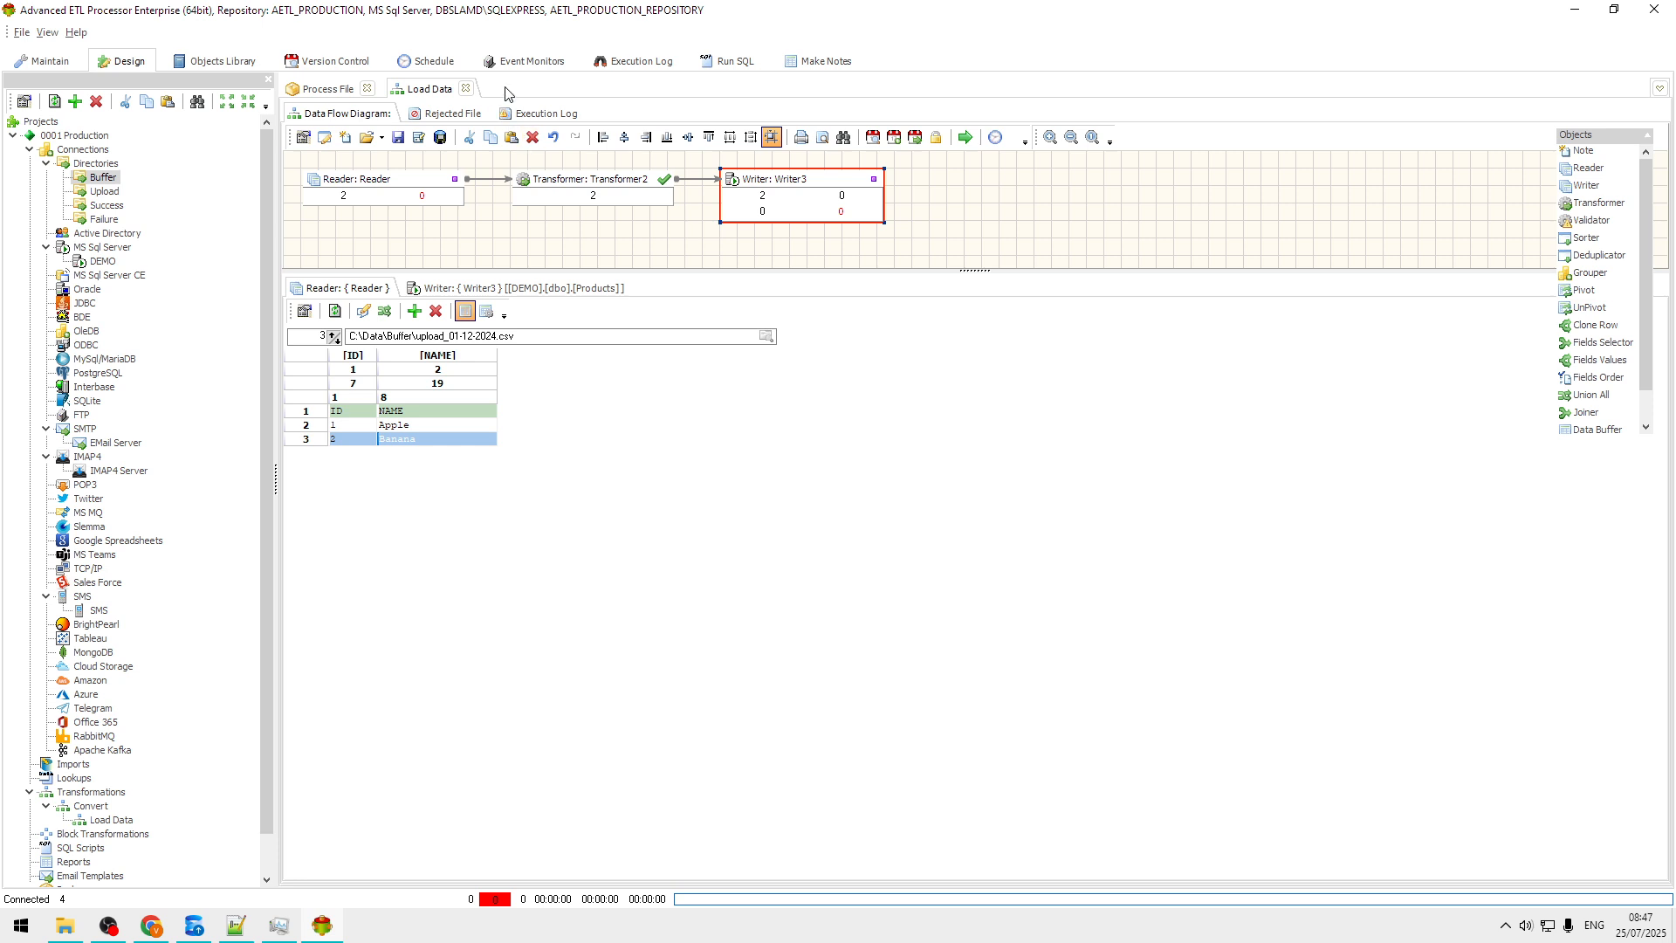
# Inspect the Check File event monitor's event type, monitoring computer and connection, and the package and computer it executes on.
pyautogui.click(533, 63)
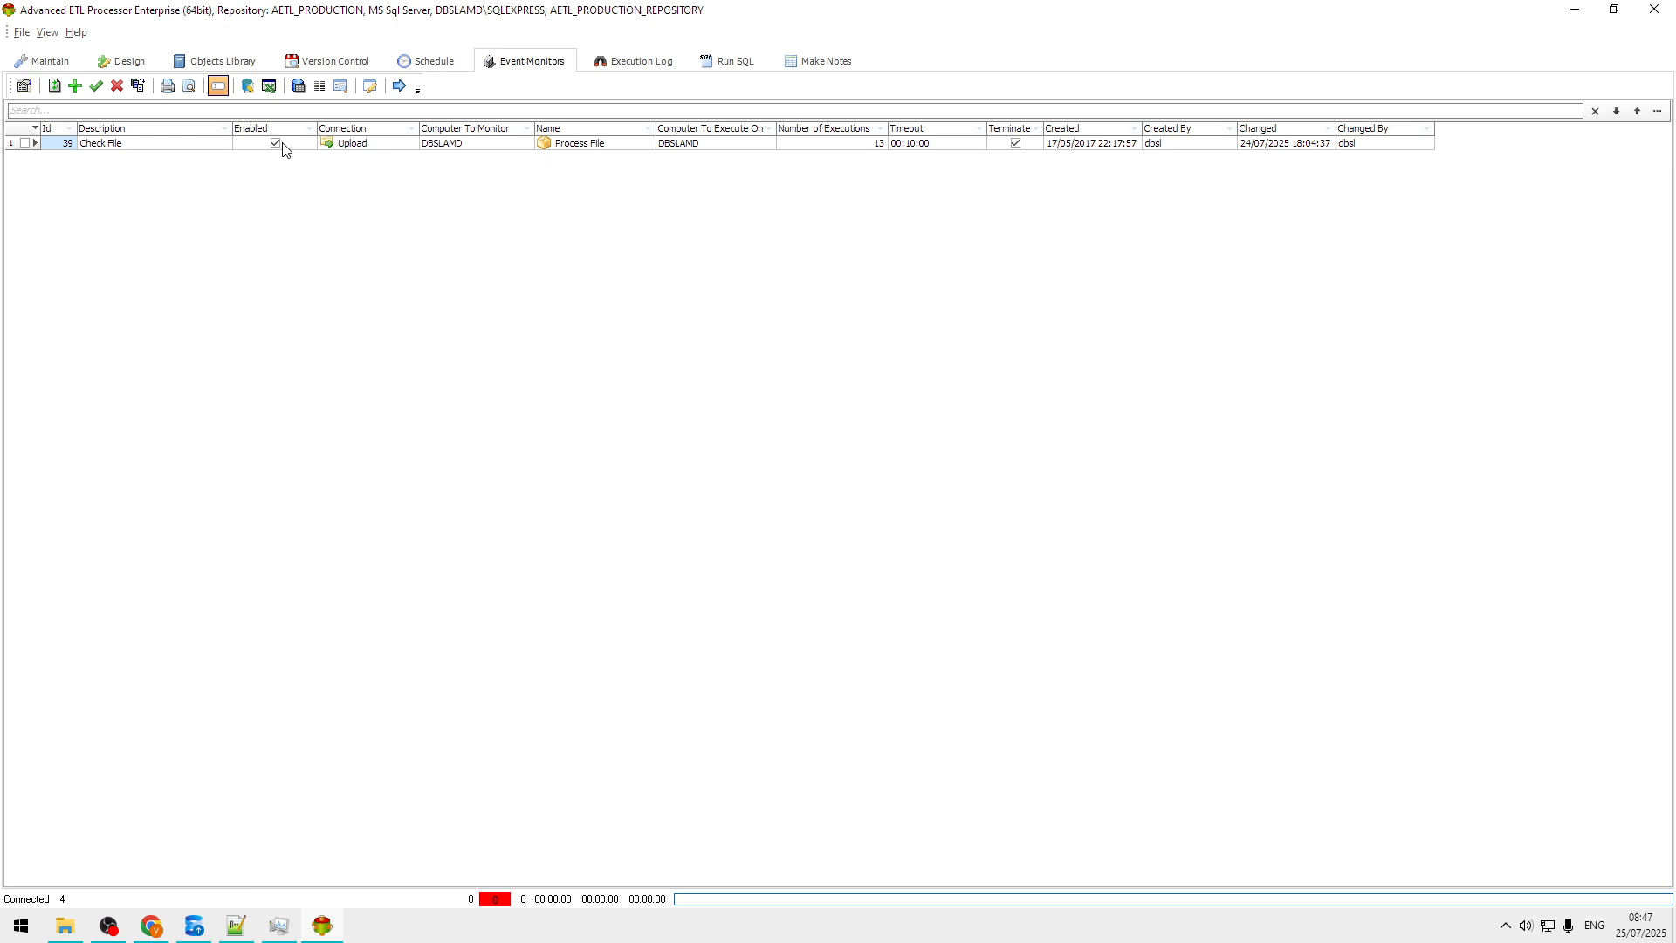
pyautogui.doubleClick(182, 150)
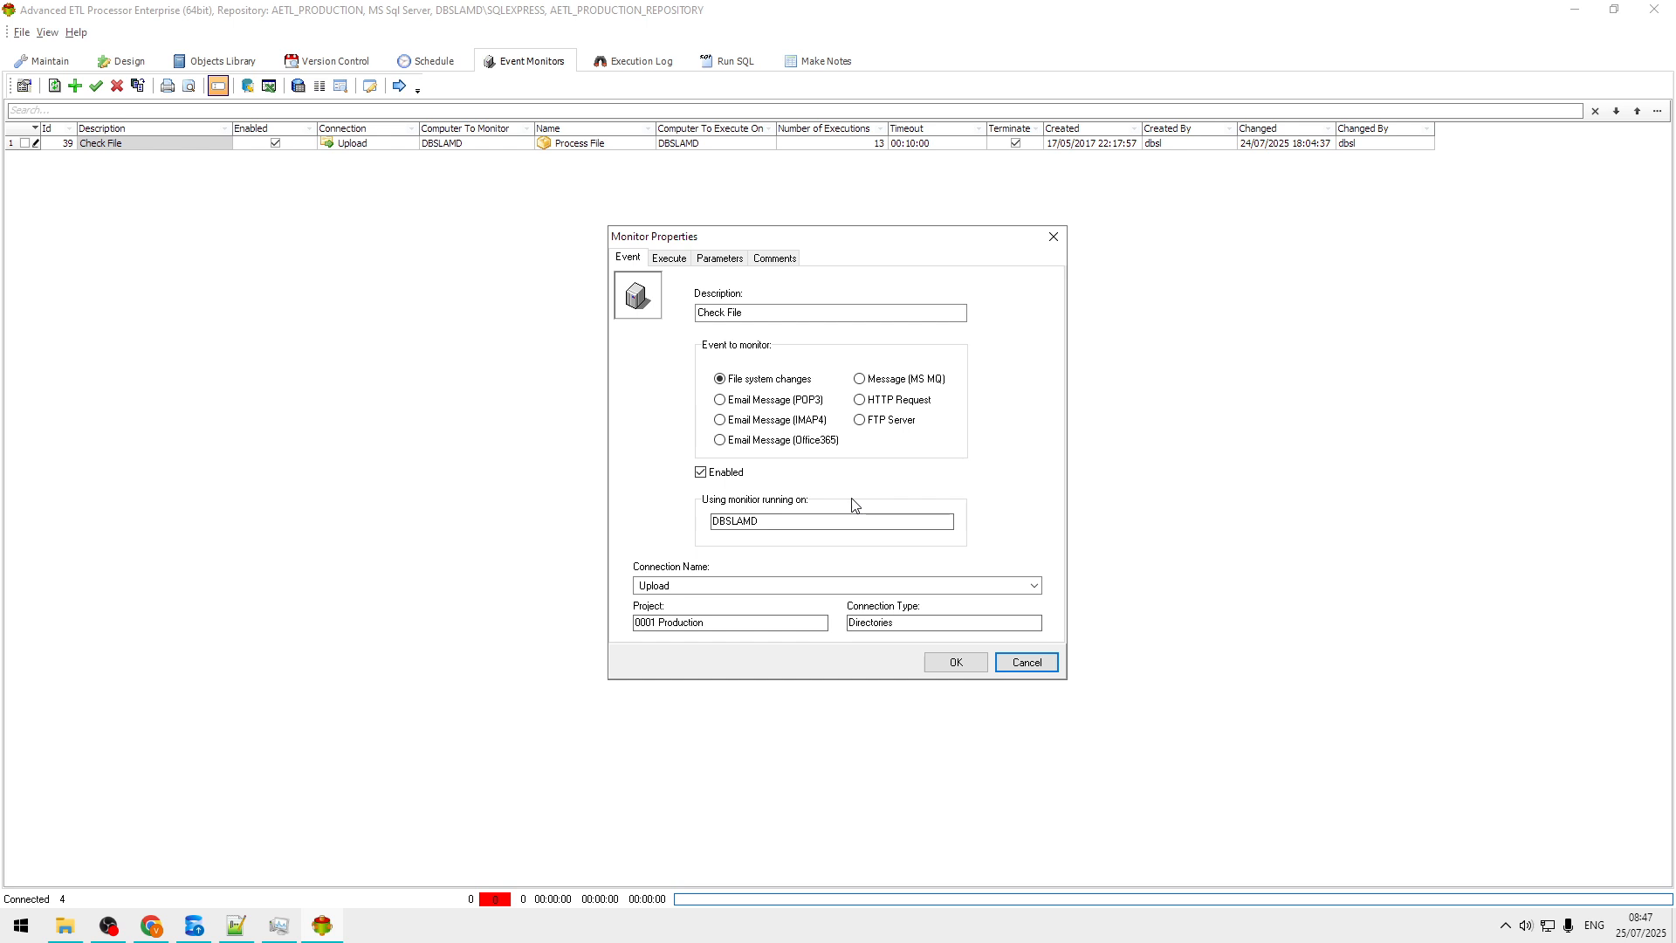
pyautogui.click(801, 520)
pyautogui.moveTo(801, 519); pyautogui.dragTo(645, 522)
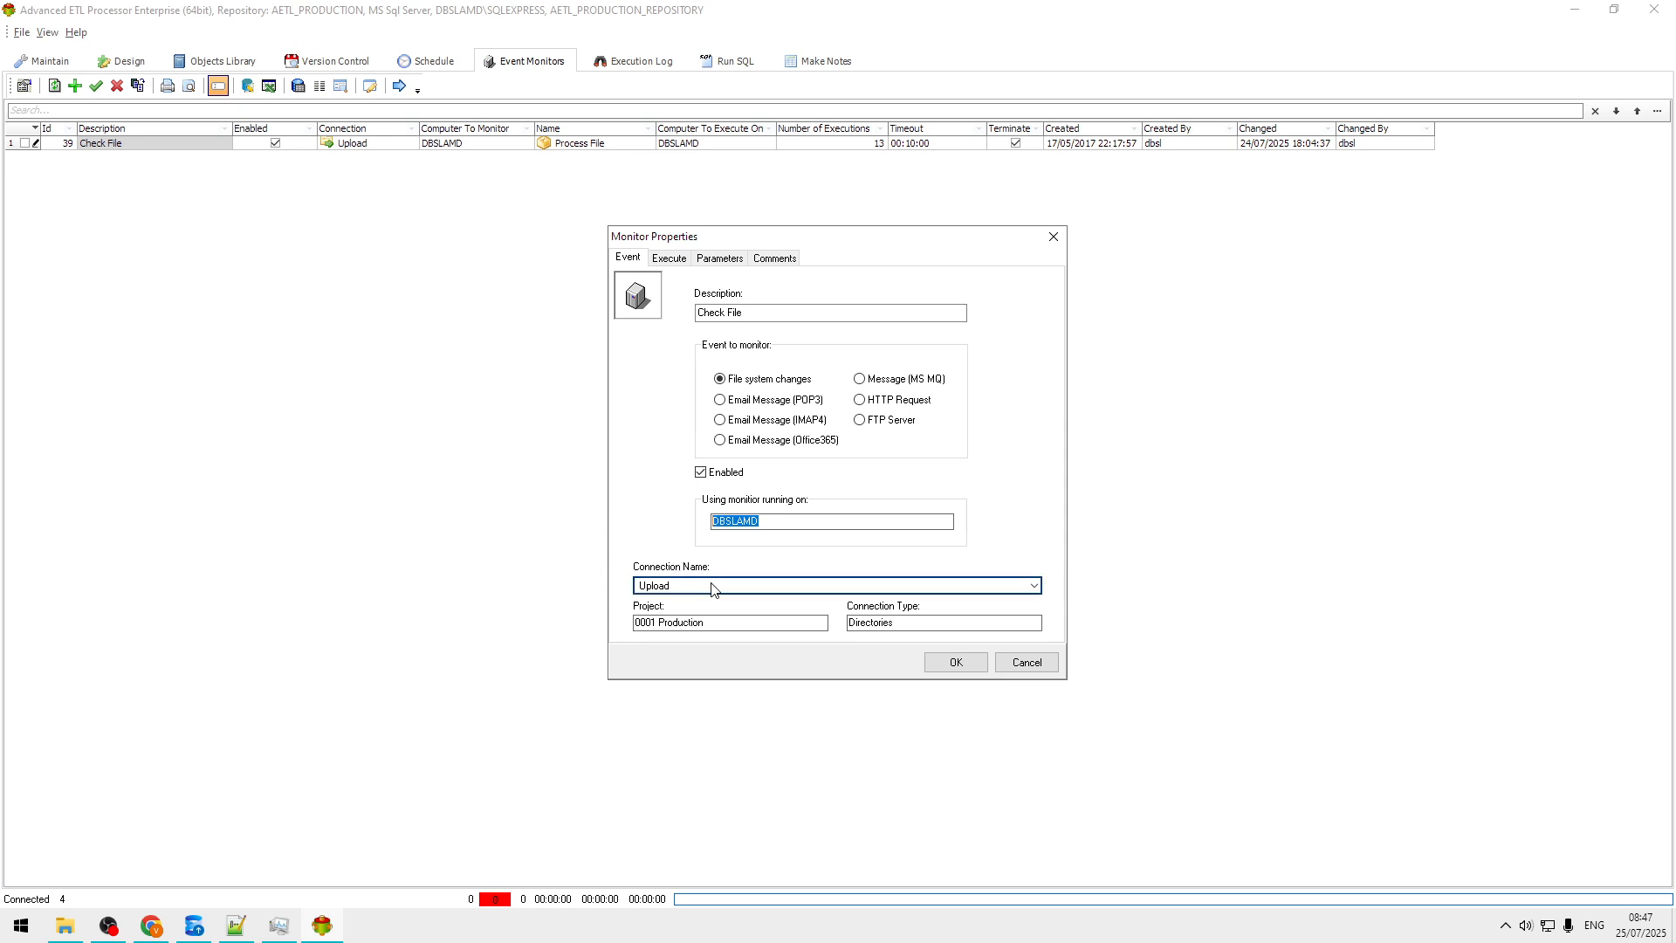
pyautogui.click(672, 260)
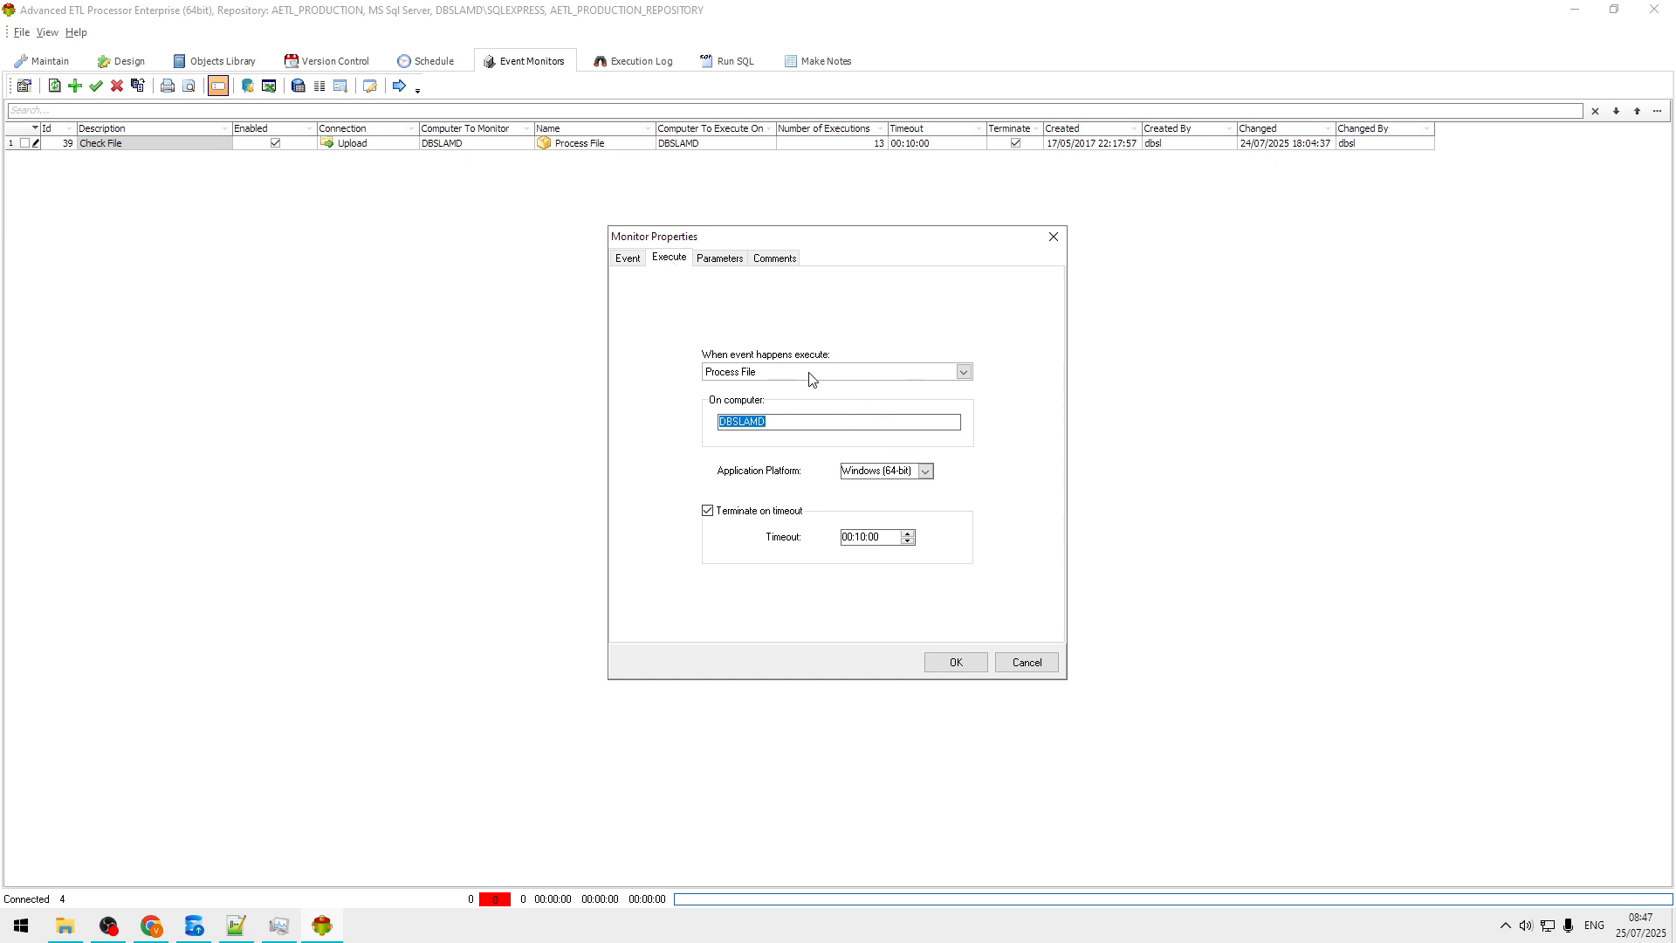
pyautogui.click(809, 418)
pyautogui.moveTo(810, 423); pyautogui.dragTo(666, 421)
# Examine the Check File monitor's parameters, especially the file name regular expression and the file-ready timeout, and close it without changes.
pyautogui.click(720, 258)
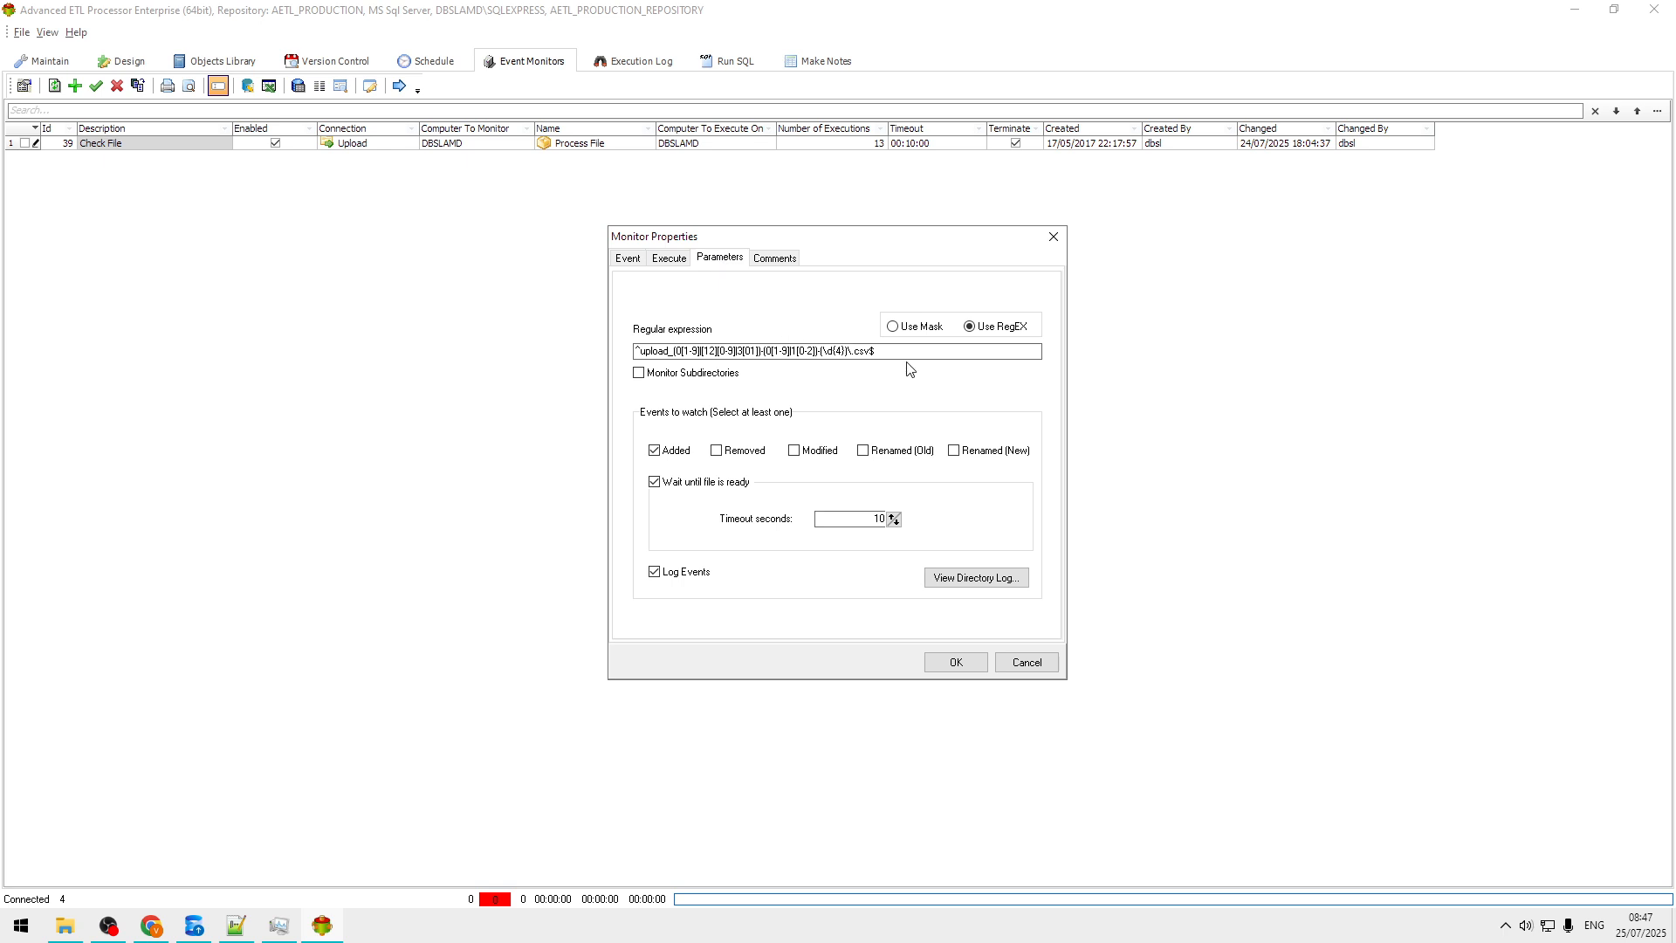
pyautogui.moveTo(922, 351); pyautogui.dragTo(626, 363)
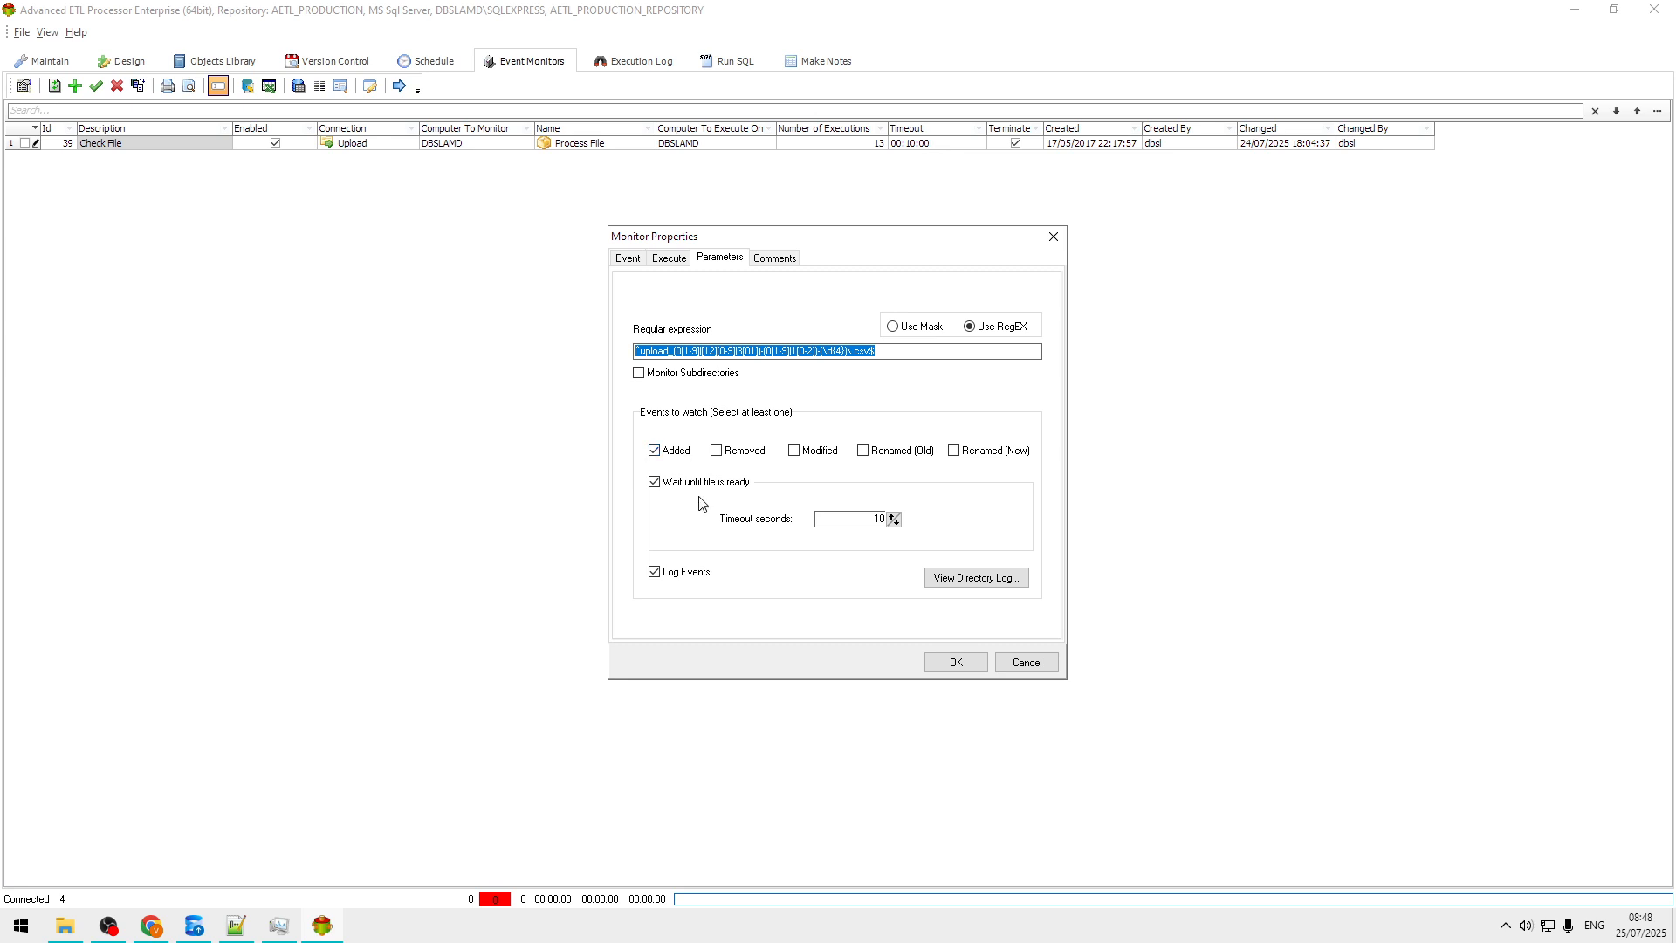
pyautogui.click(826, 515)
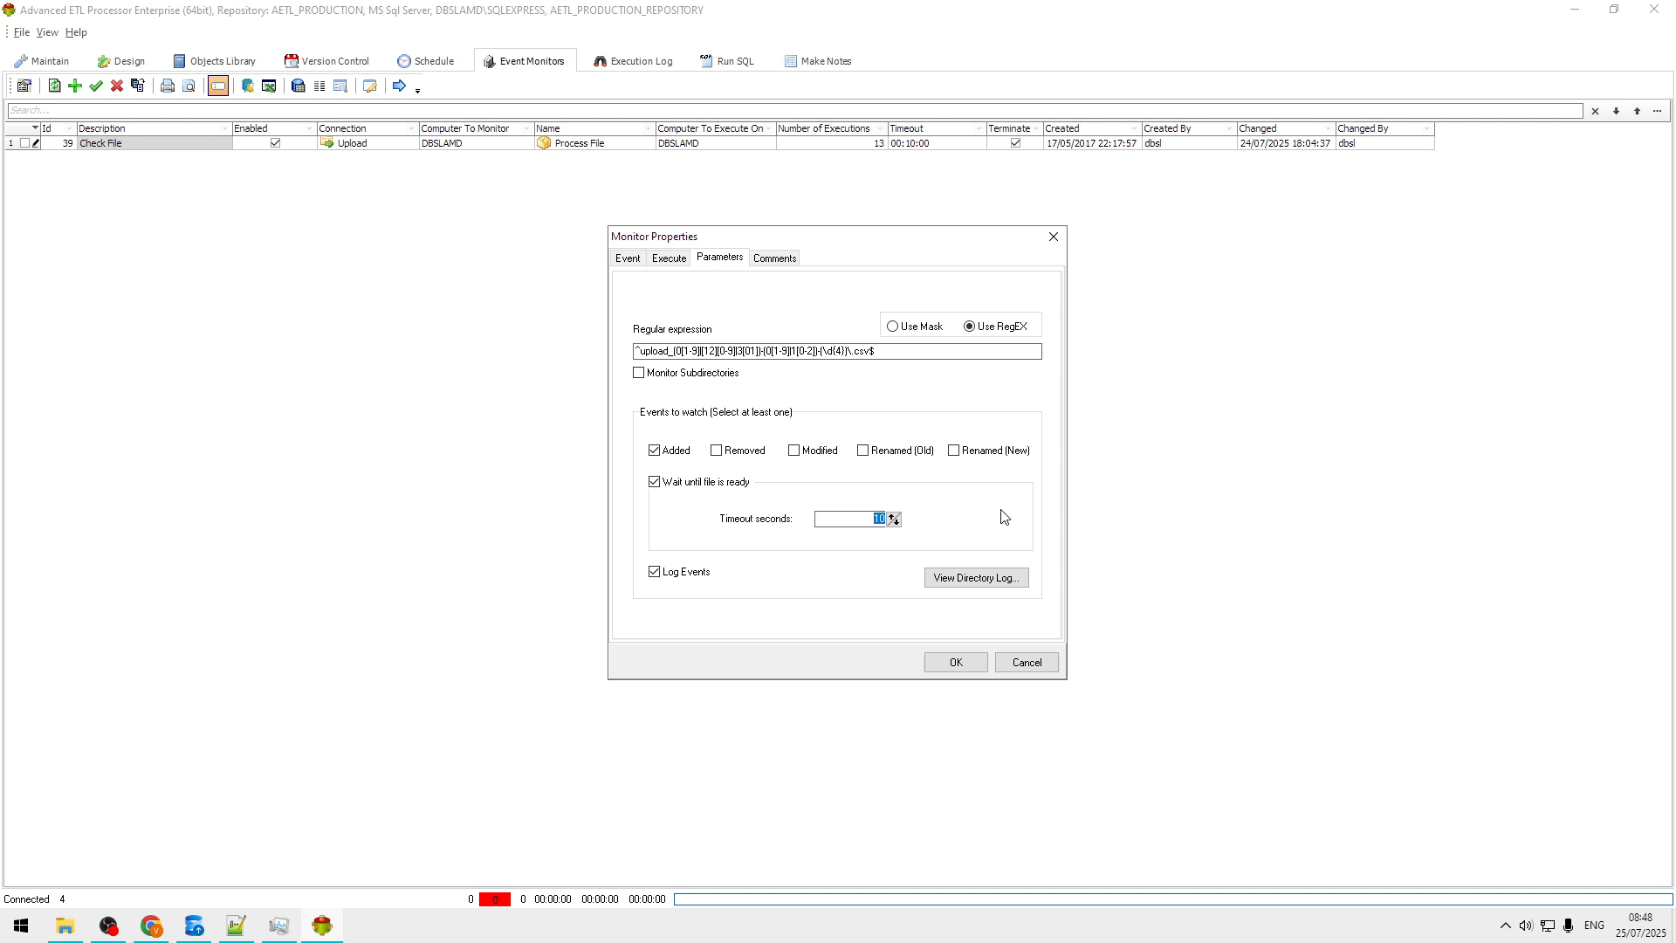
pyautogui.click(1026, 662)
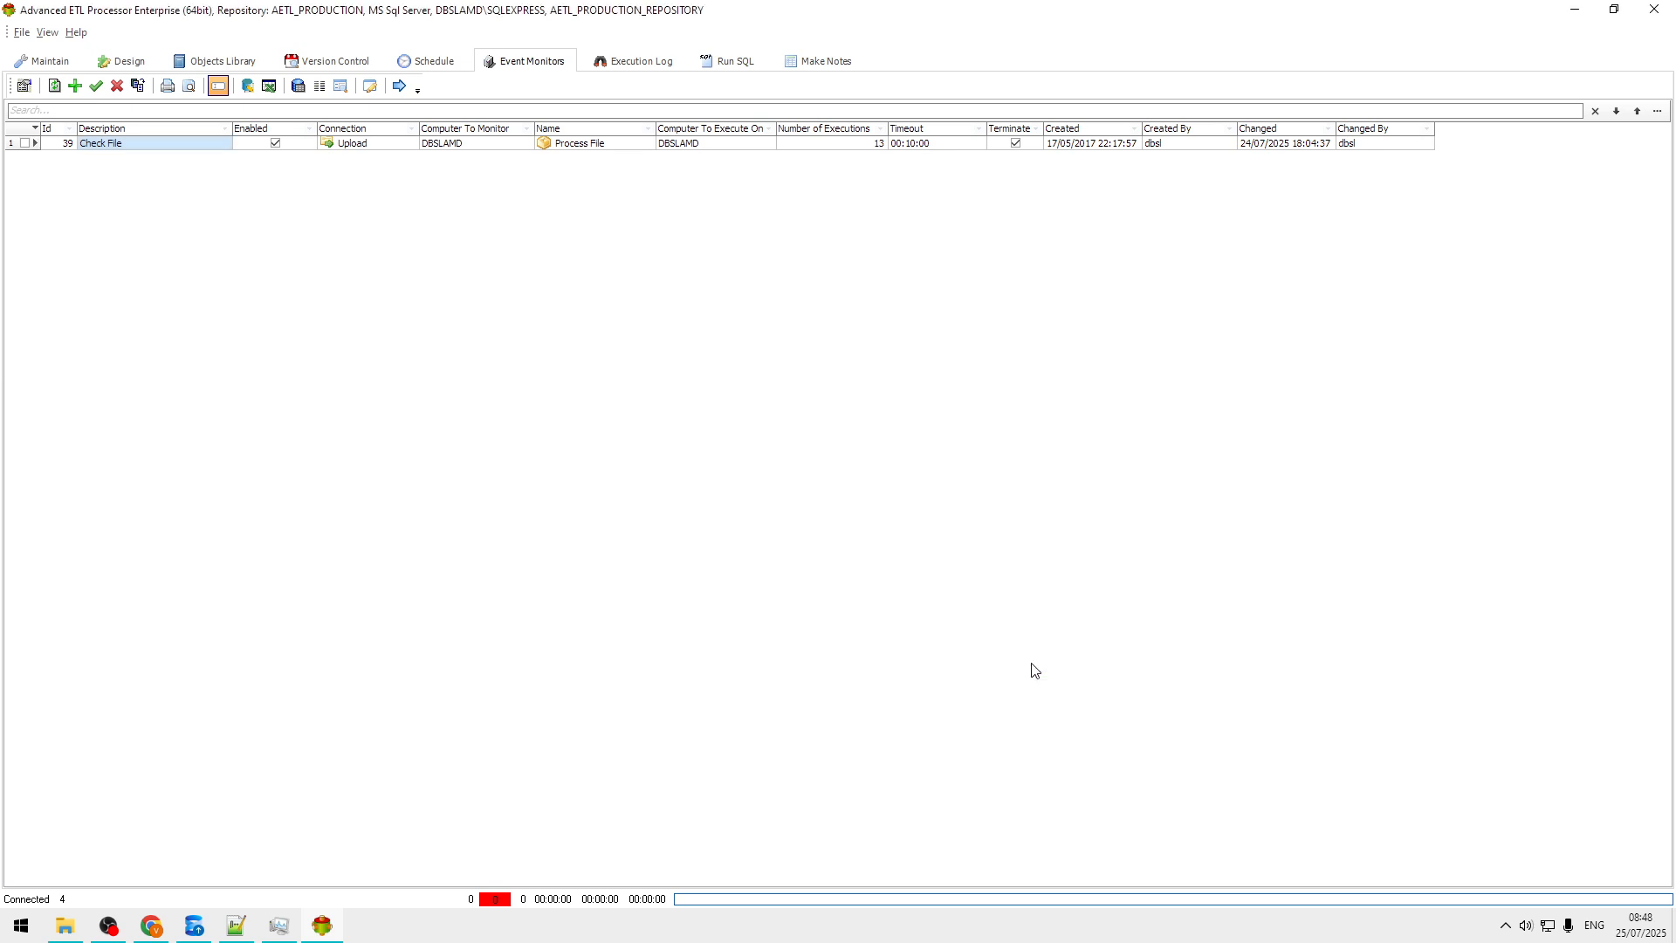
# Refresh the execution log and check it for package runs, with a brief look back at the event monitors.
pyautogui.click(635, 63)
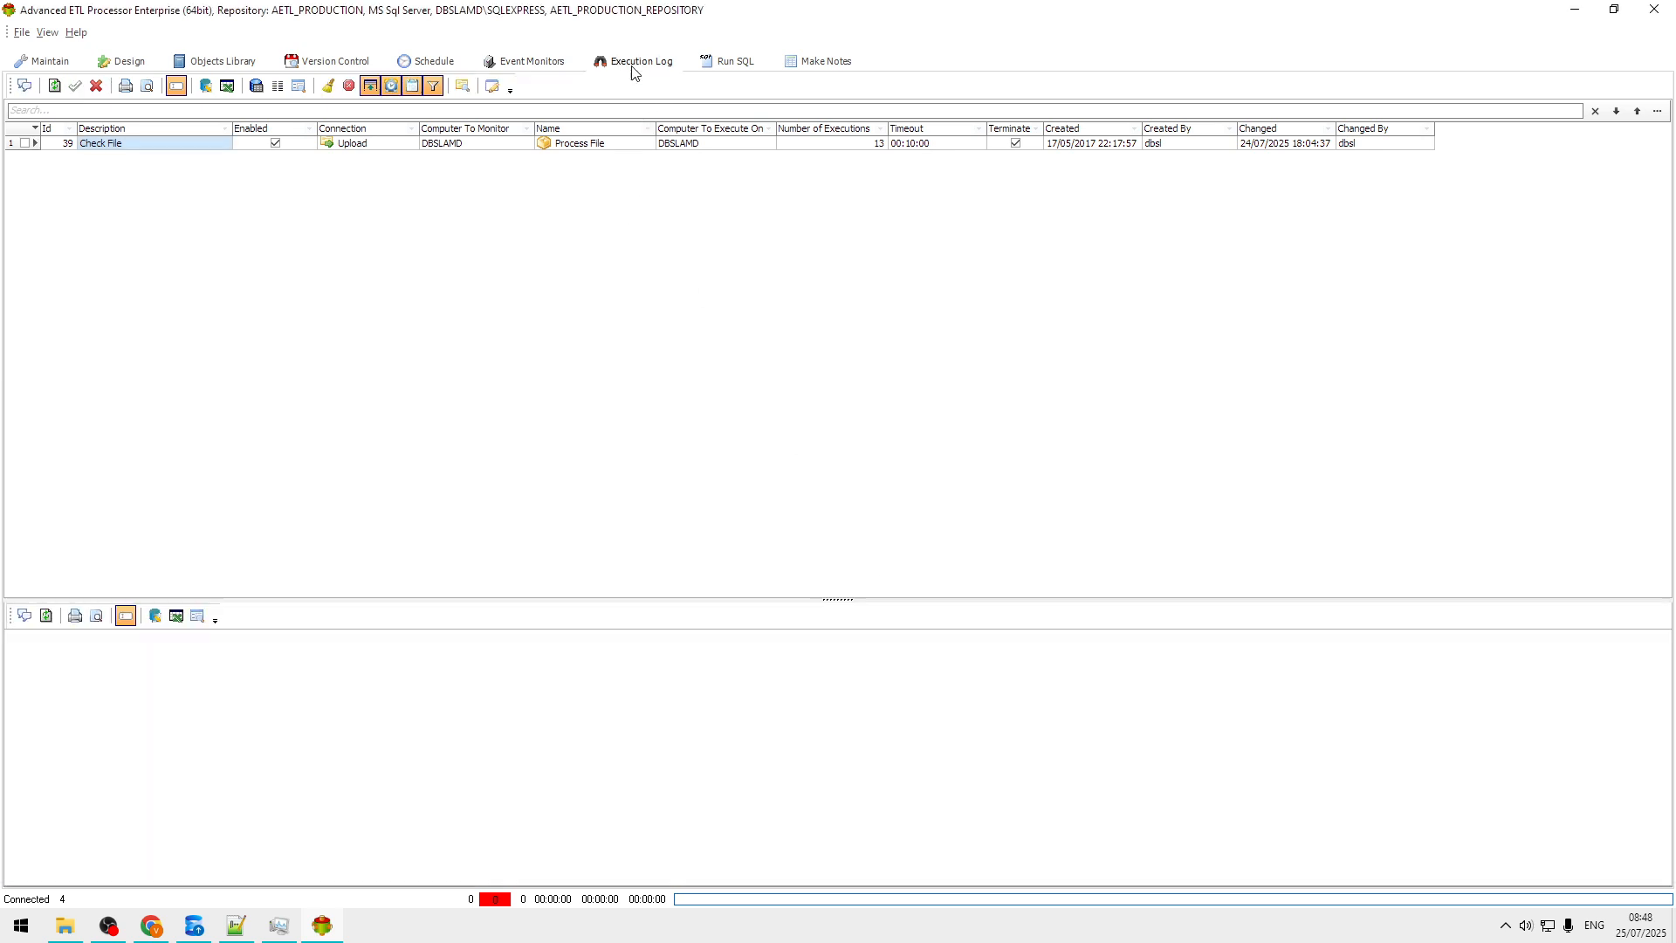
pyautogui.click(54, 88)
pyautogui.click(533, 62)
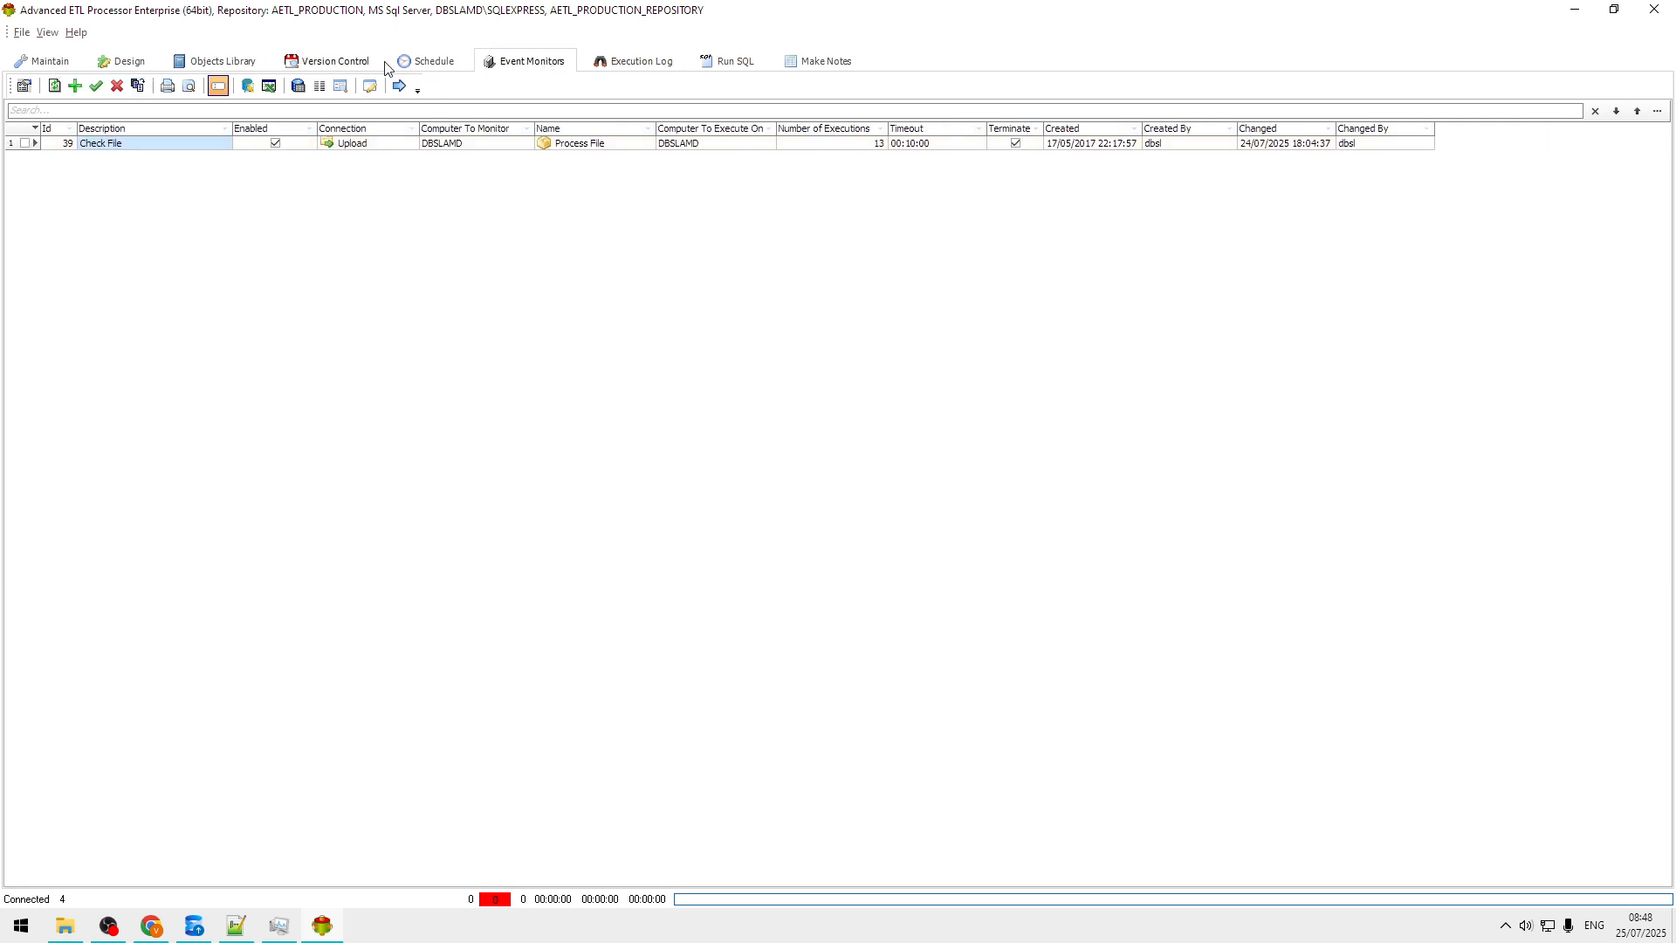
pyautogui.click(625, 69)
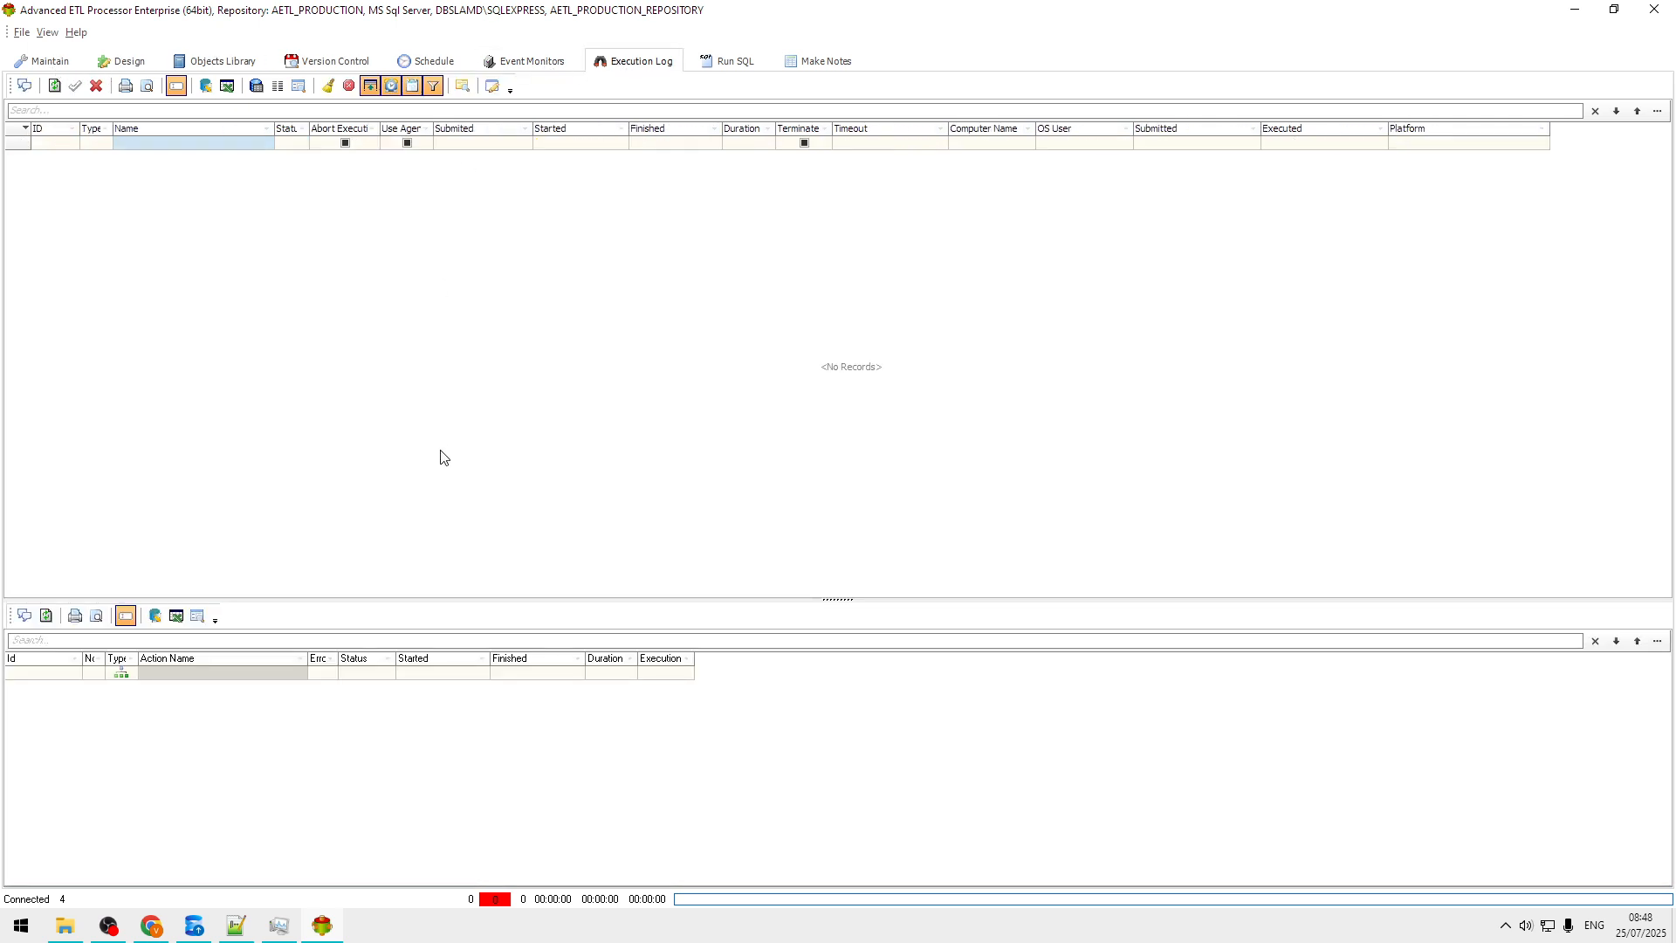
# Switch to File Explorer and copy upload_01-12-2024.csv and upload_13-12-2024.csv from the Data folder into its Upload subfolder.
pyautogui.click(69, 928)
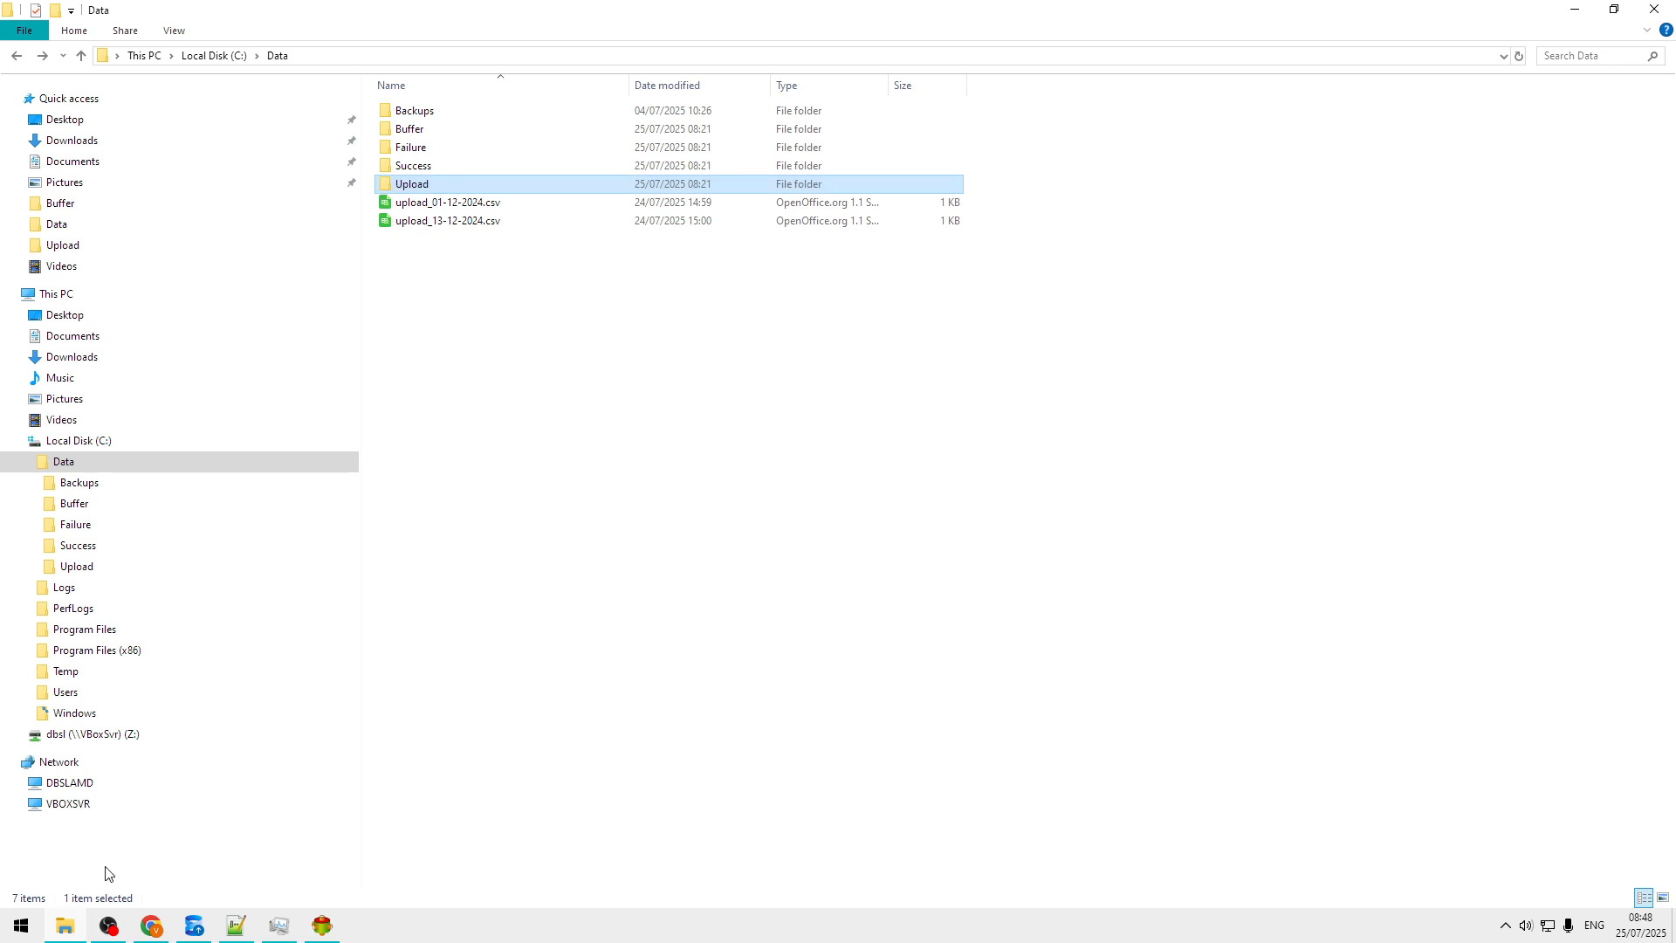
pyautogui.click(469, 204)
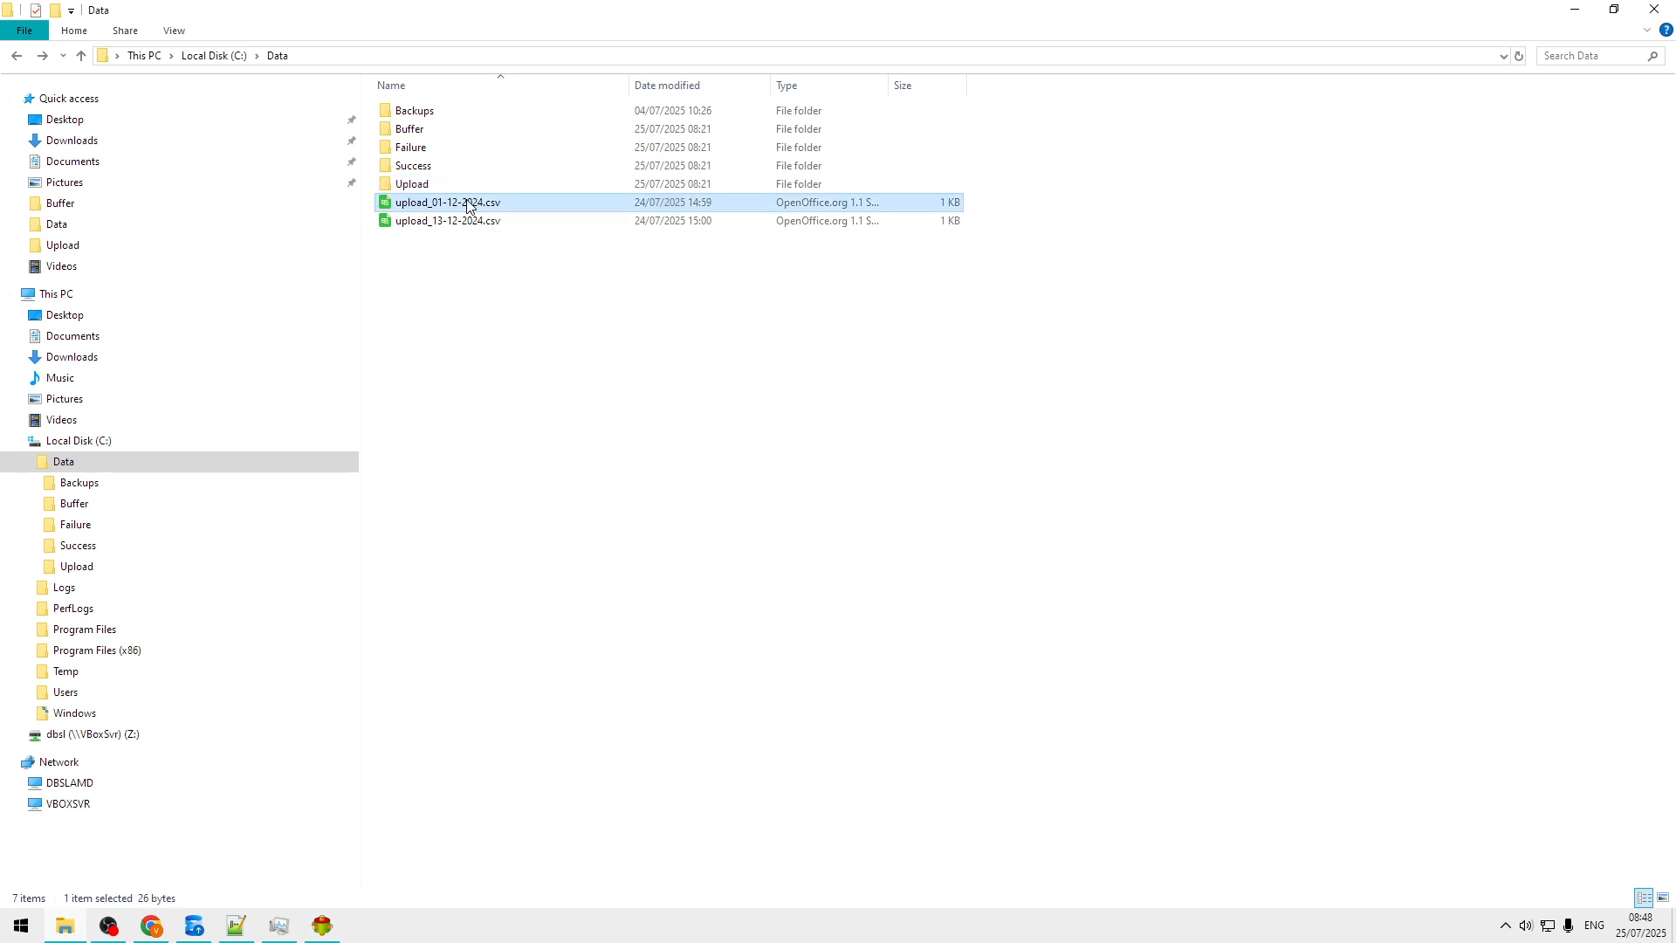
pyautogui.keyDown('shift'); pyautogui.click(474, 225); pyautogui.keyUp('shift')
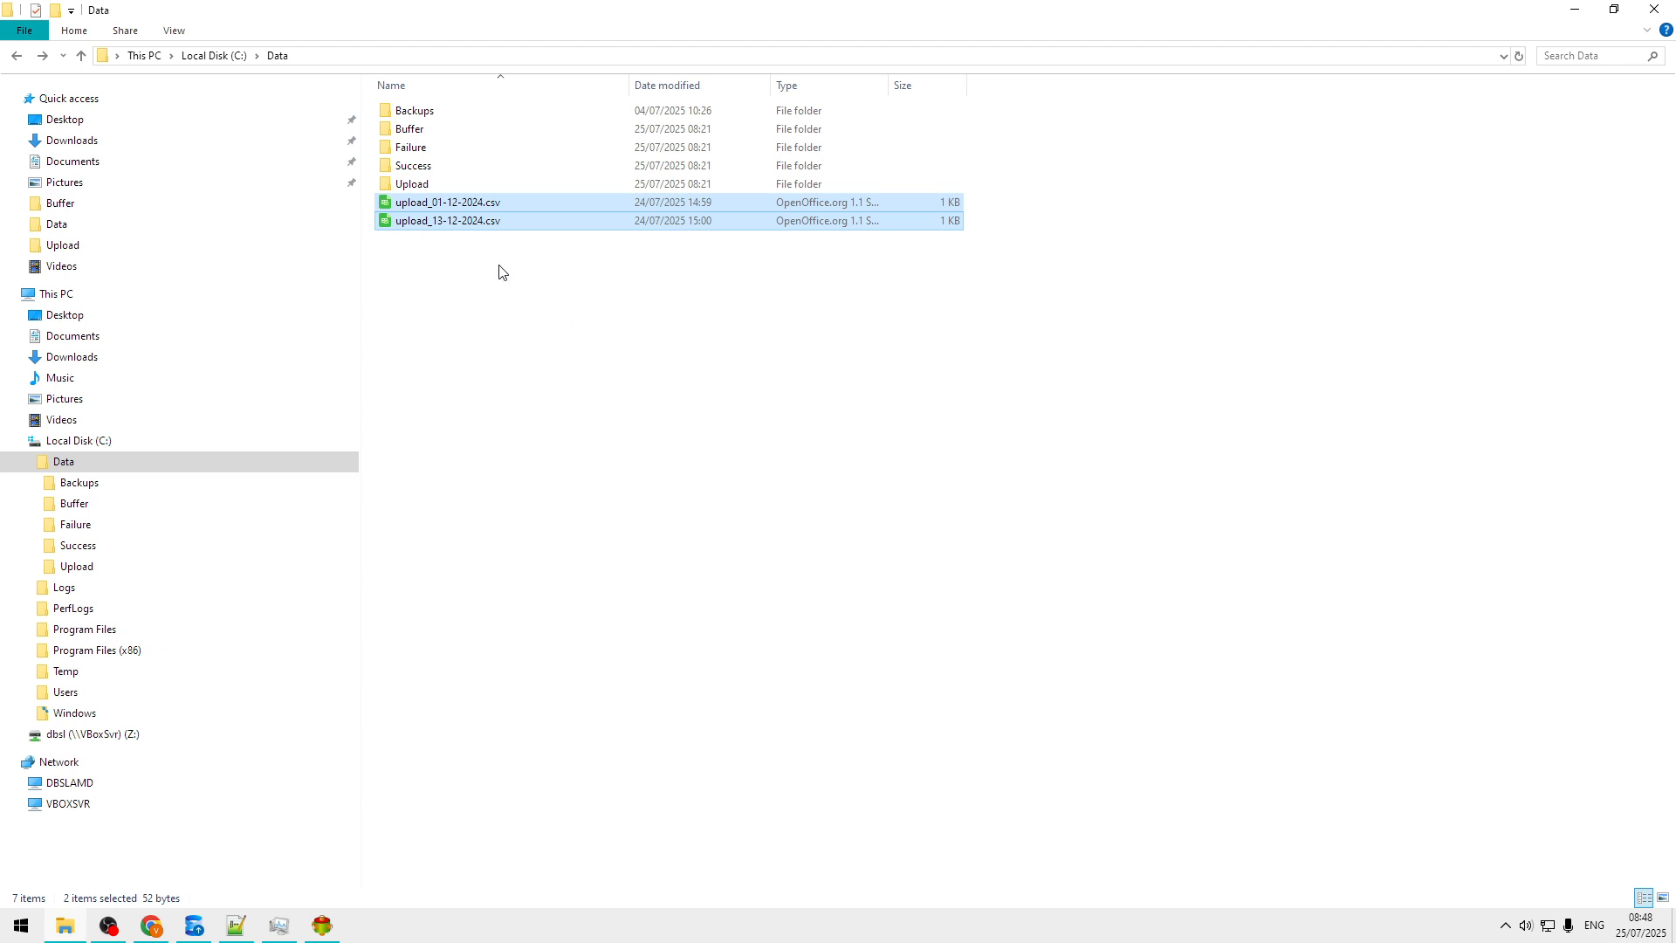
pyautogui.doubleClick(440, 181)
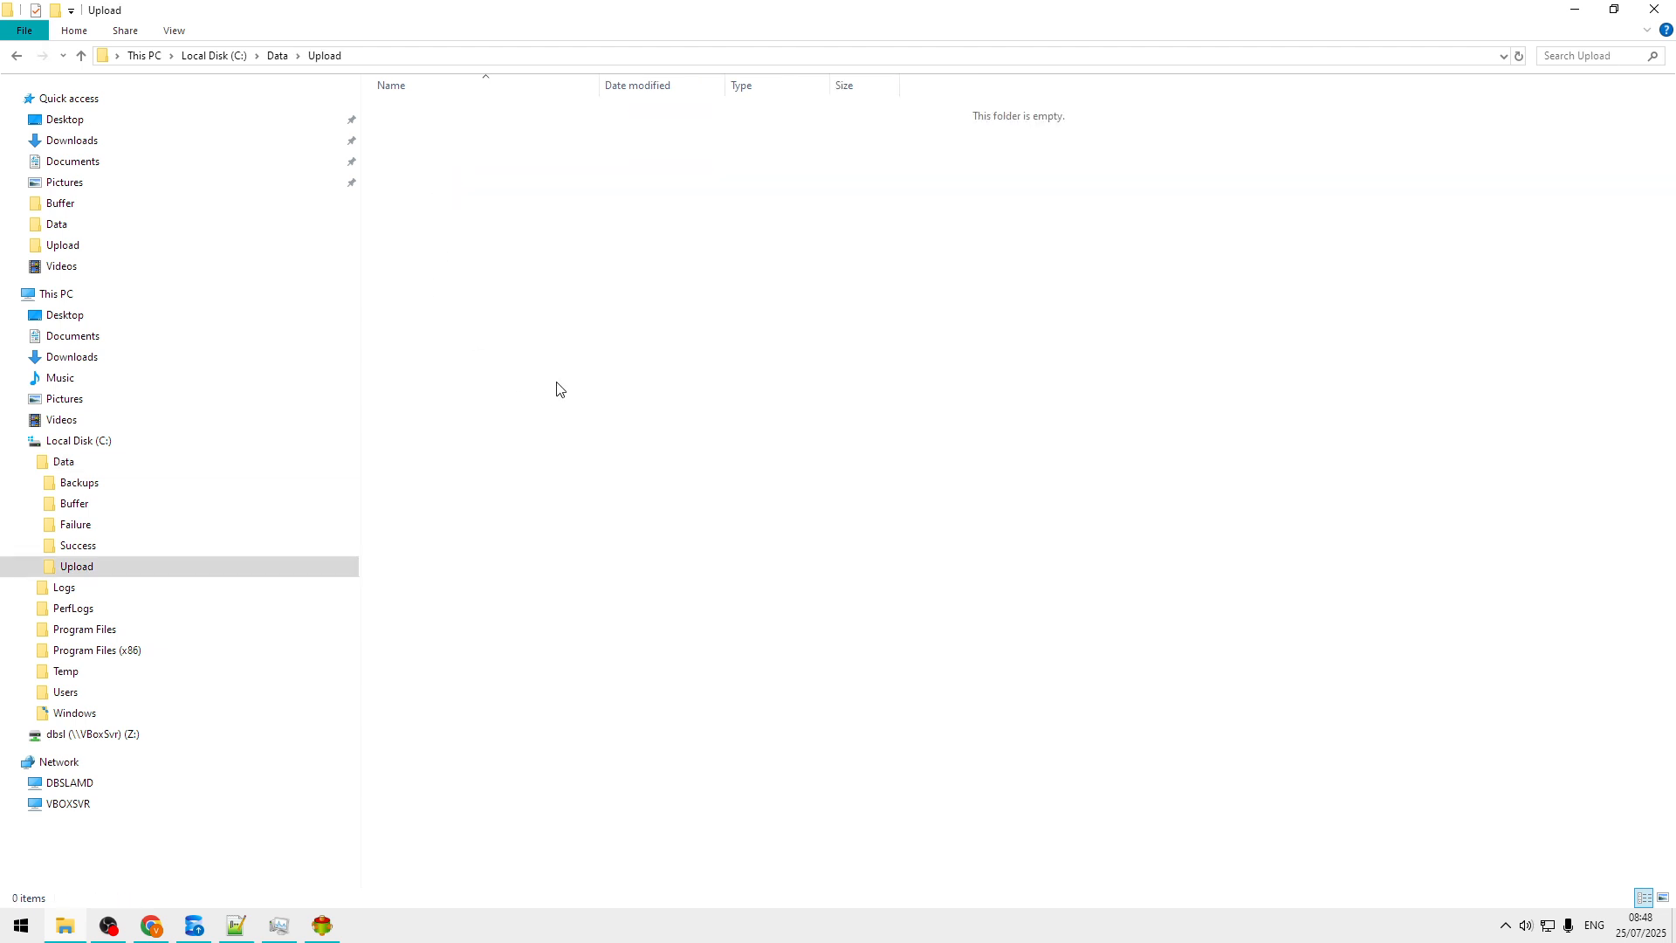
pyautogui.hotkey('ctrl', 'v')
# Switch back to Advanced ETL Processor, refresh the execution log, and read the Show Message log of the latest Process File run.
pyautogui.click(325, 937)
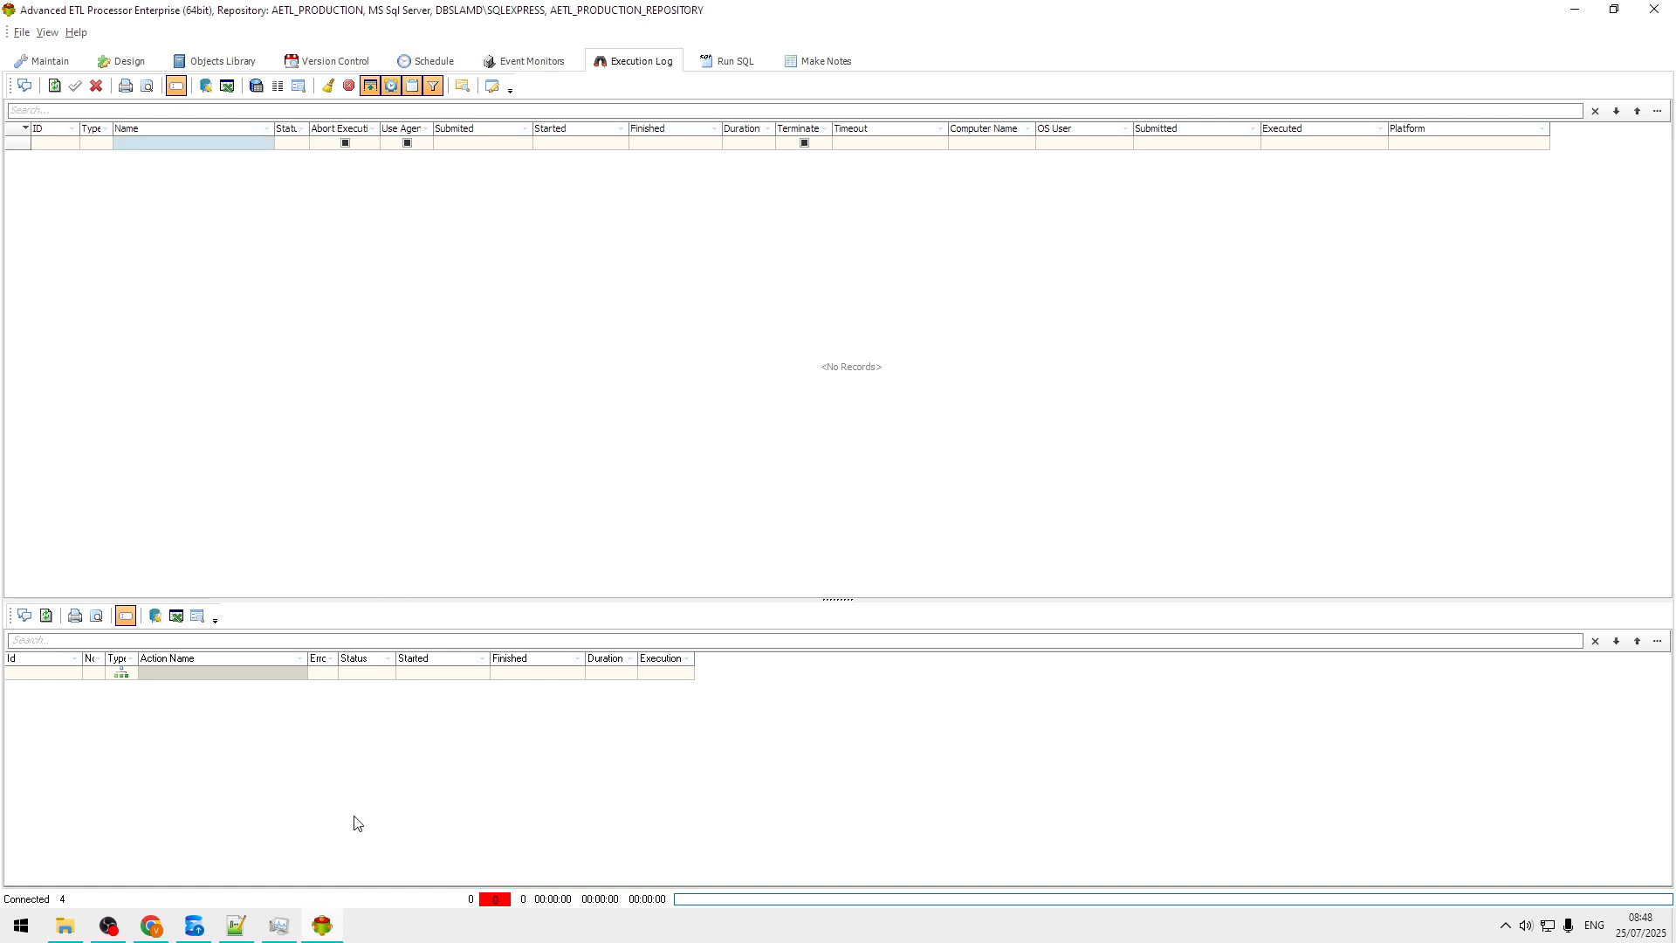
pyautogui.click(55, 91)
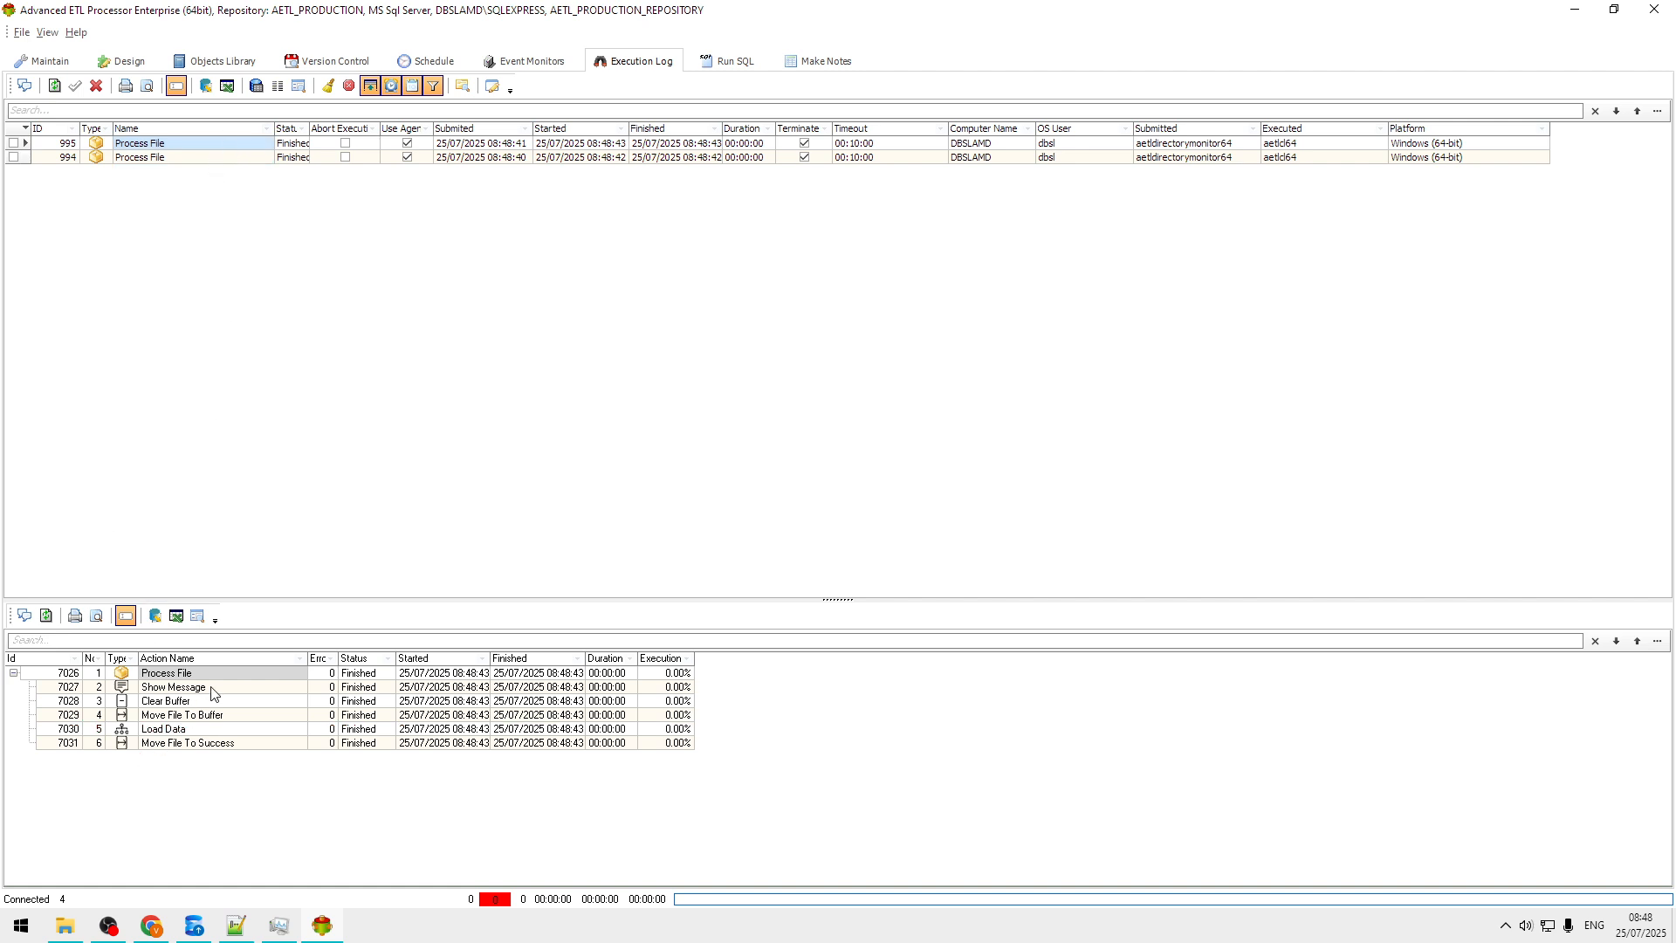
pyautogui.doubleClick(232, 692)
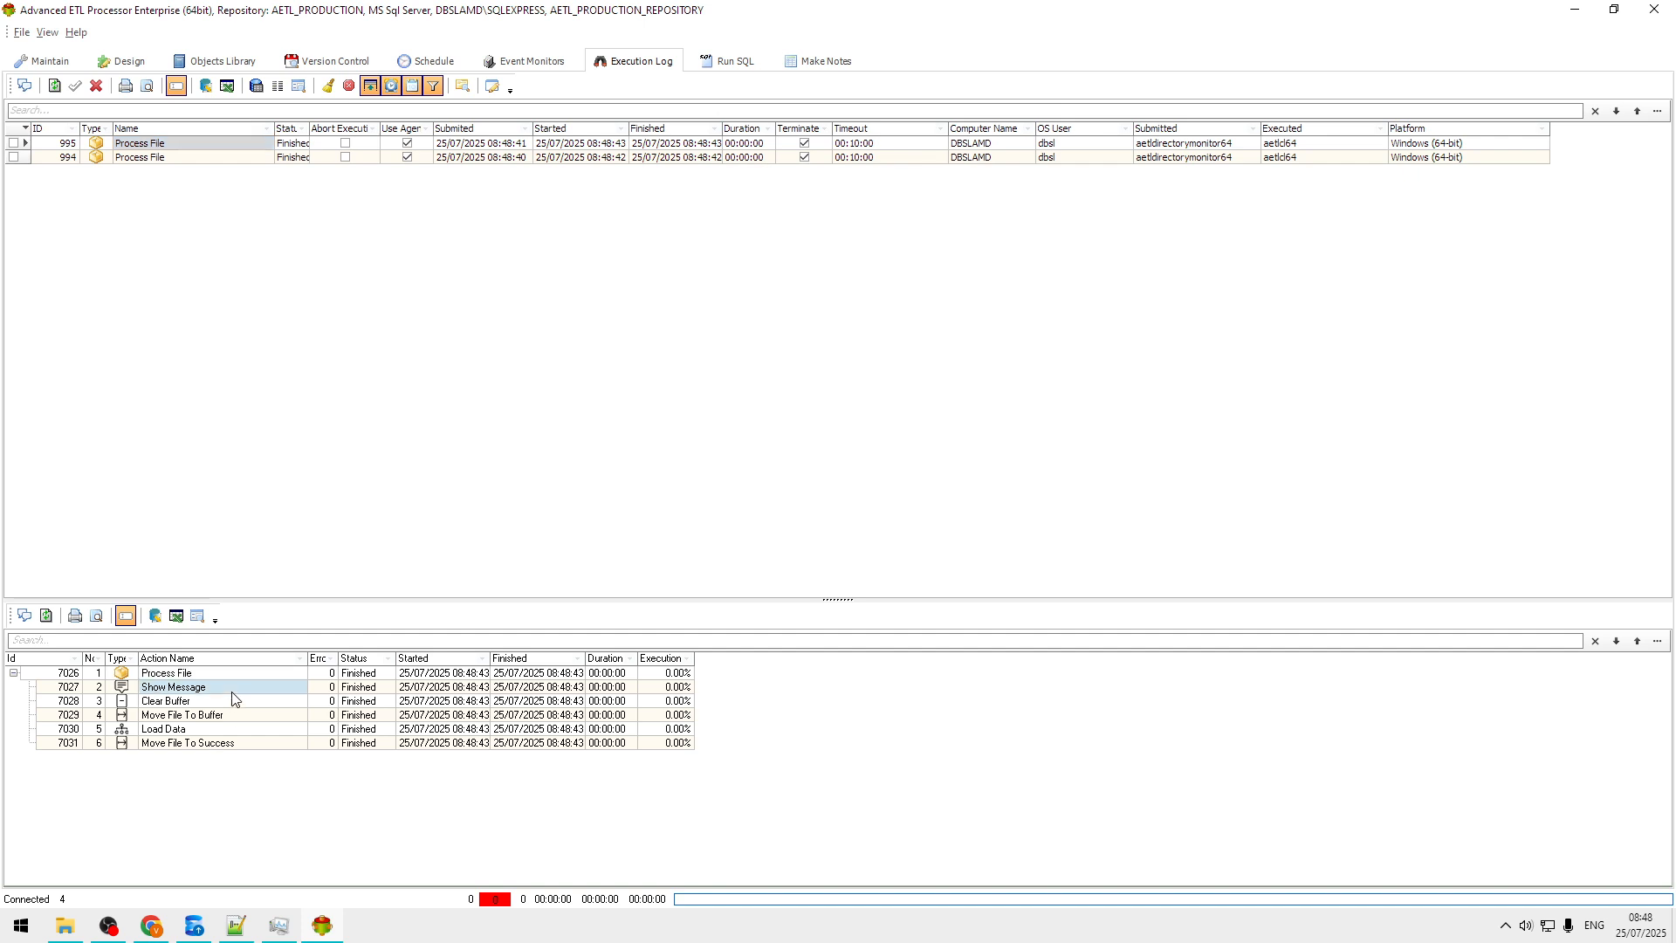
pyautogui.click(974, 476)
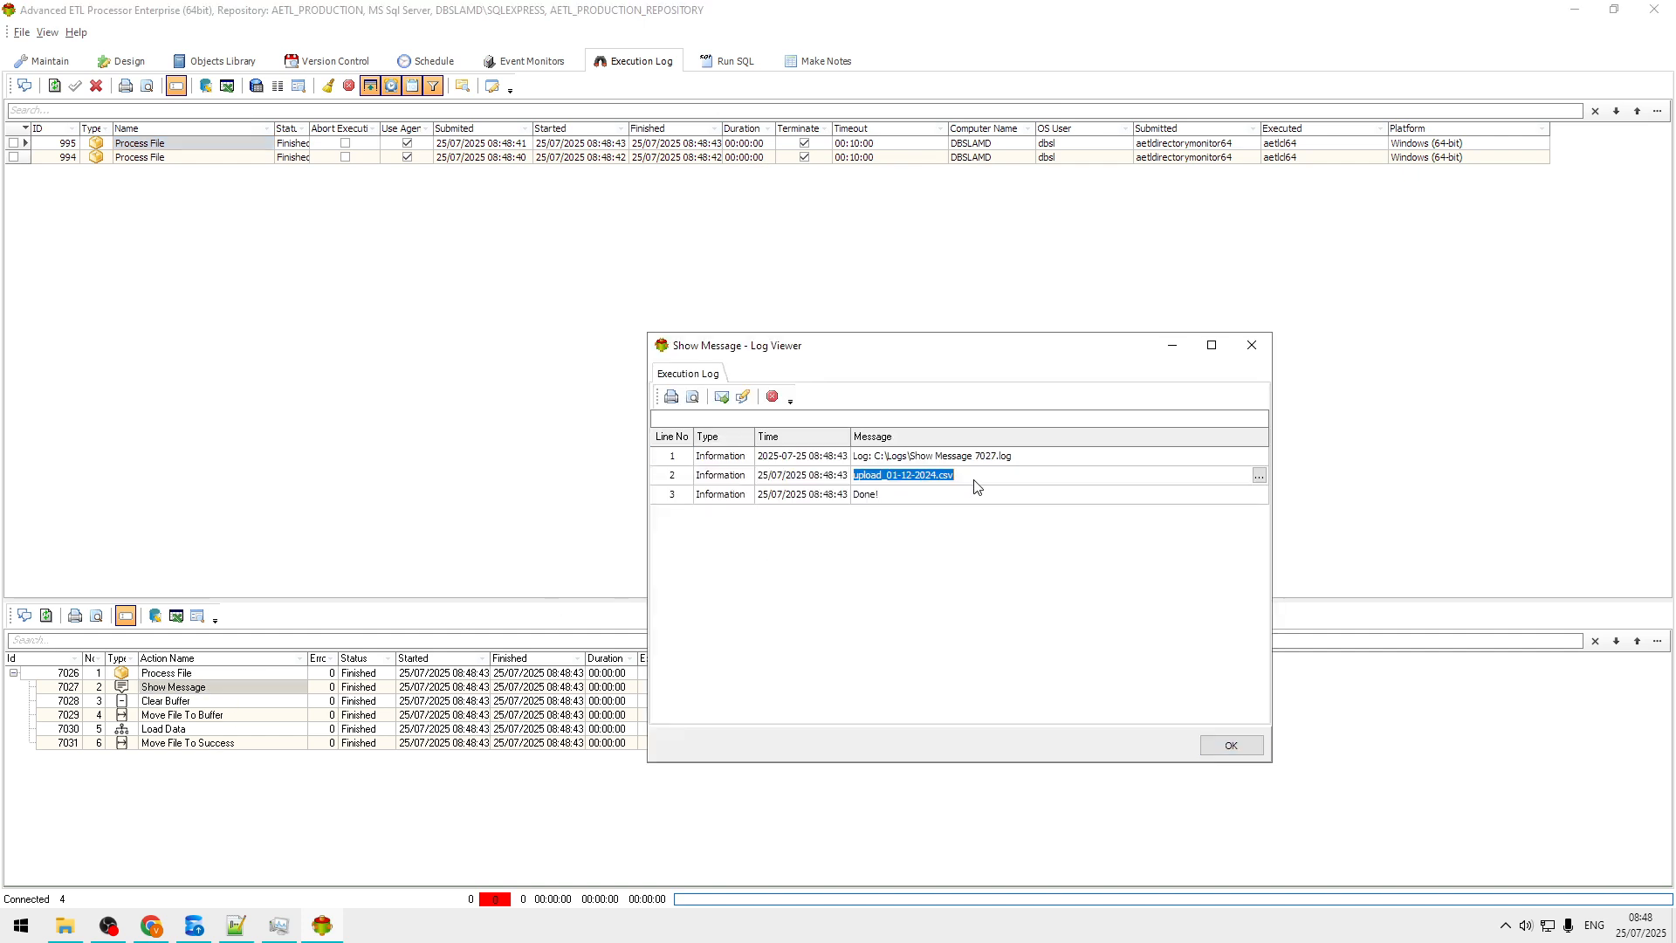
pyautogui.click(1231, 745)
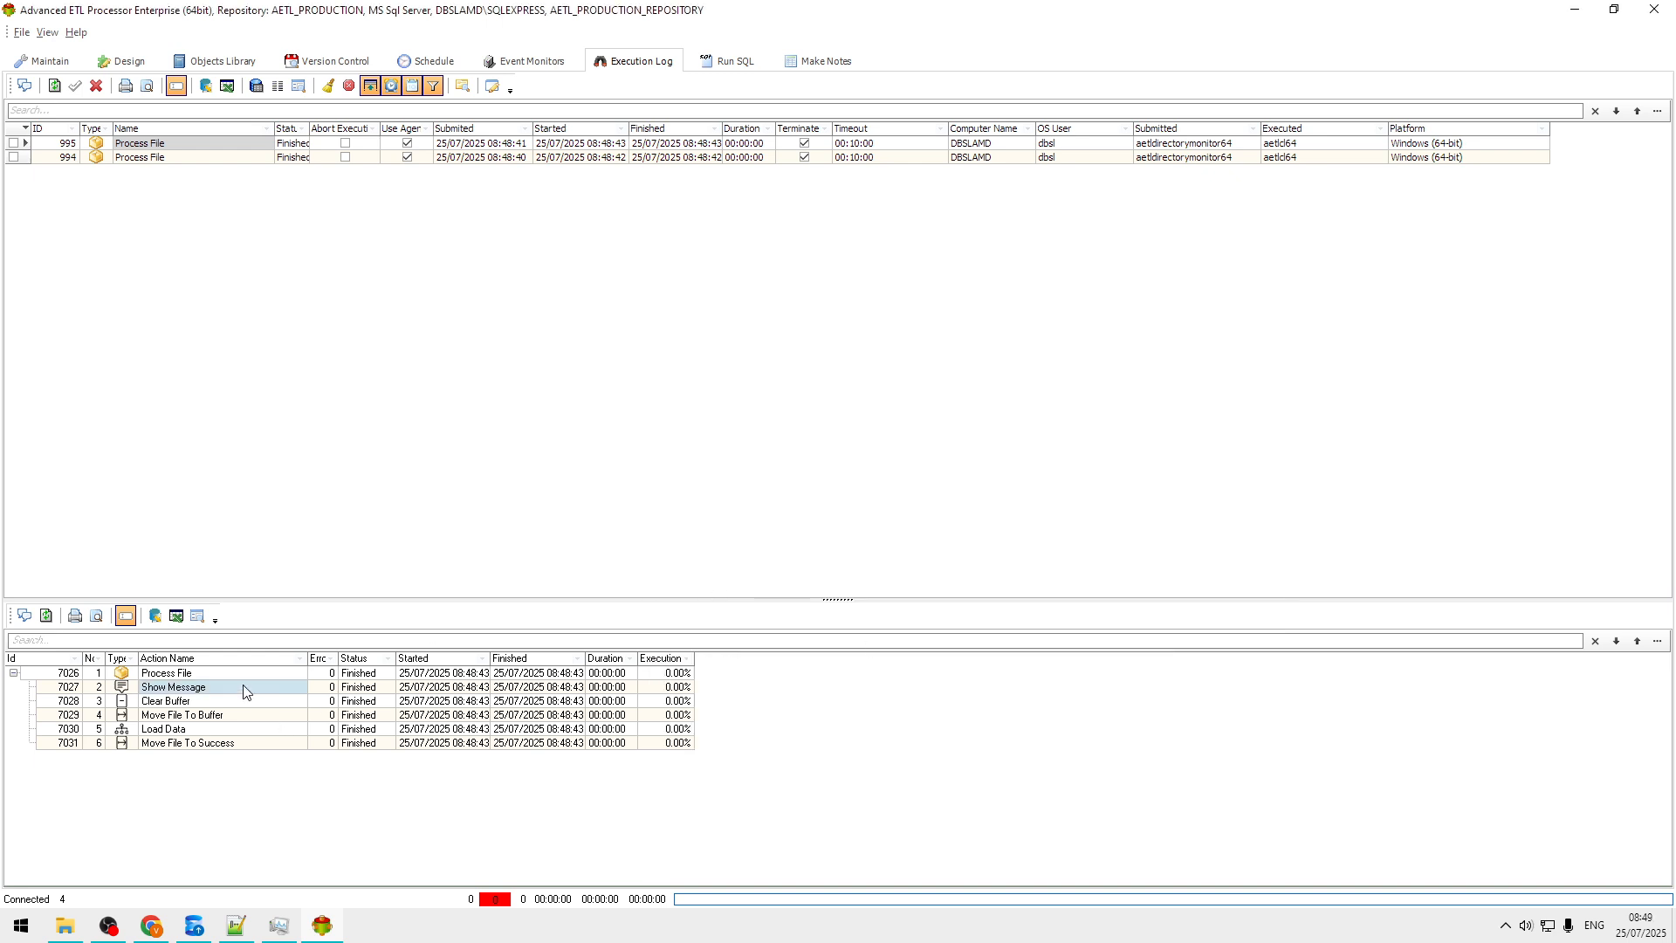
# Compare the Load Data and file-moving actions logged for the two Process File runs.
pyautogui.click(212, 743)
pyautogui.click(204, 732)
pyautogui.click(237, 747)
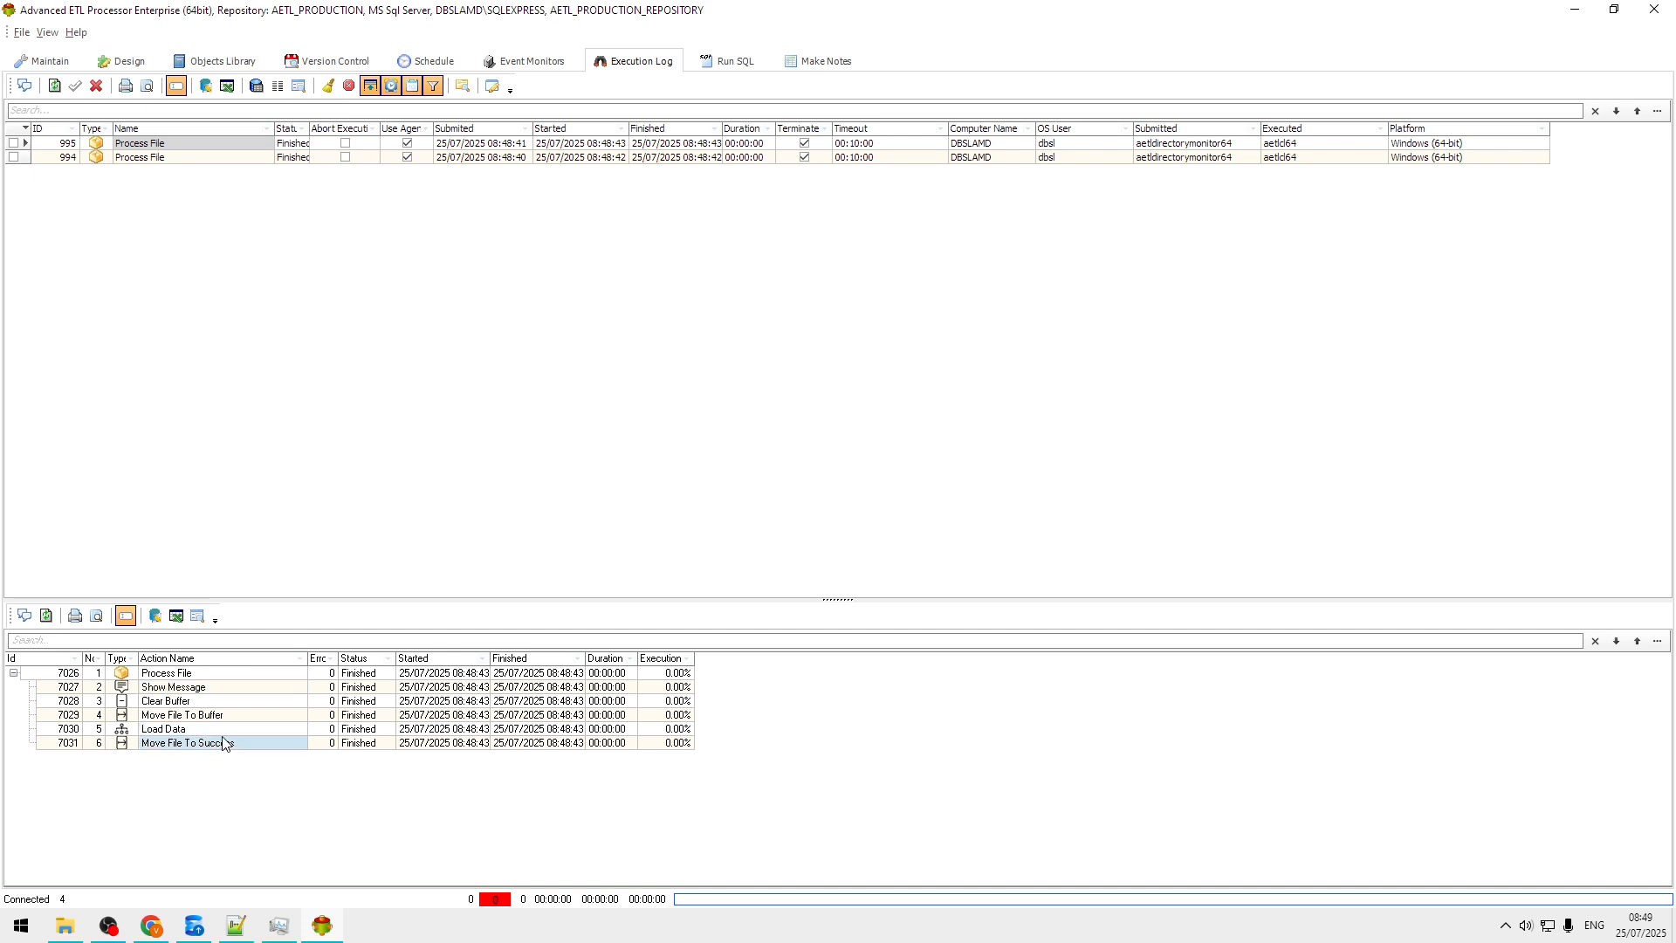
pyautogui.click(214, 731)
pyautogui.click(231, 743)
pyautogui.click(200, 158)
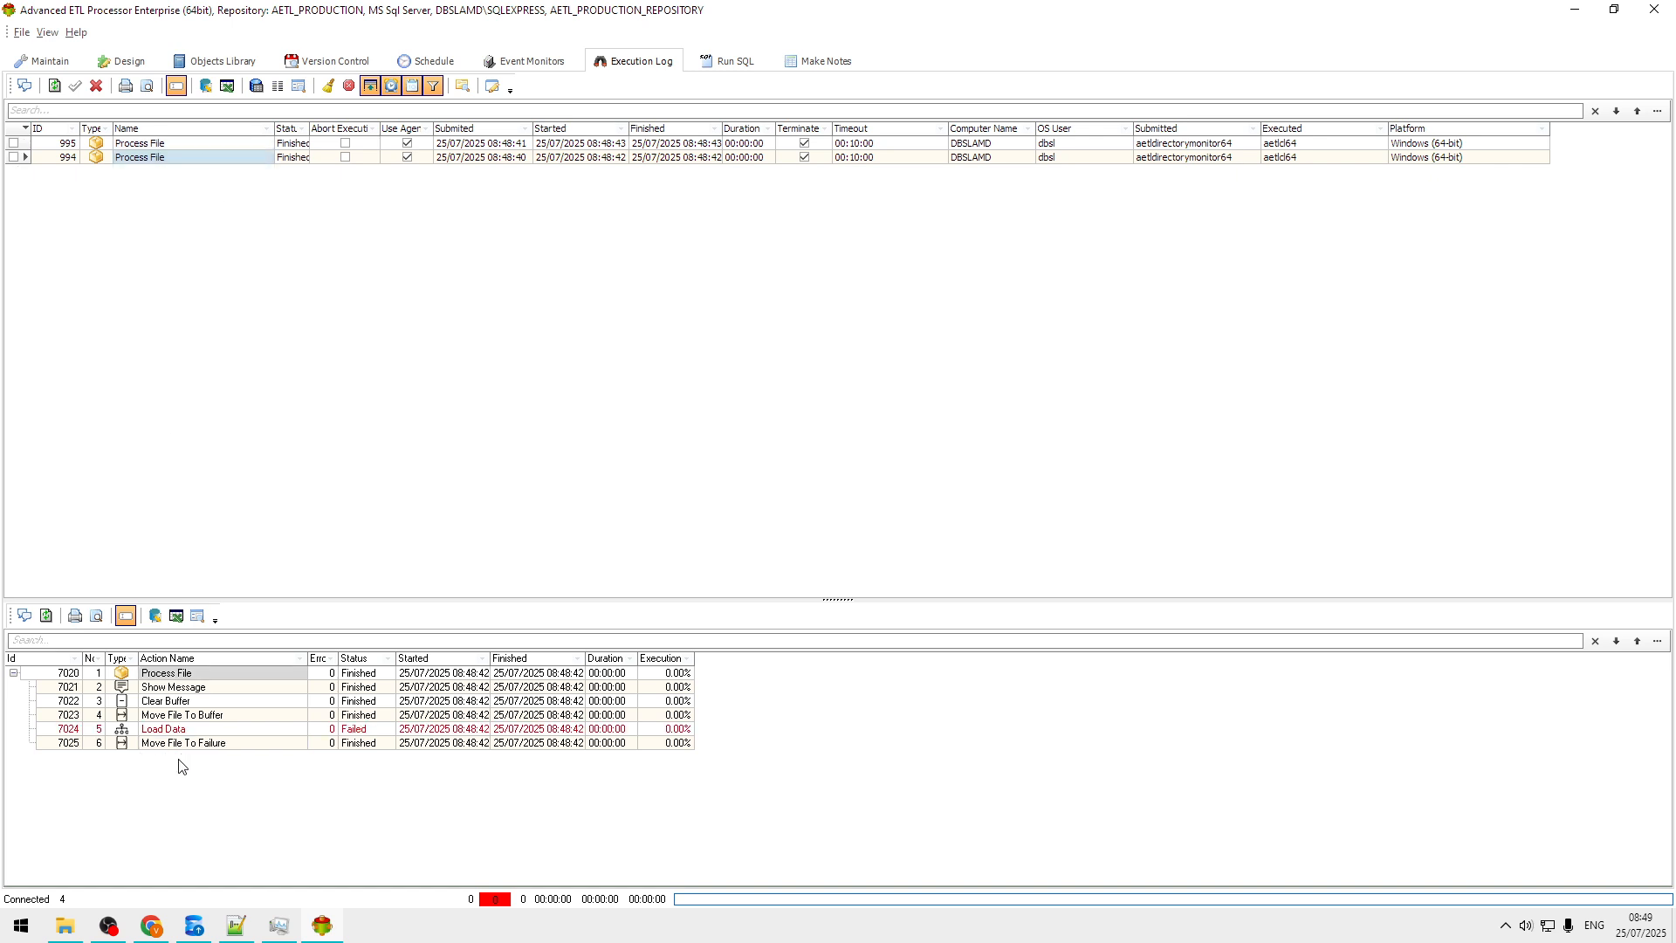
pyautogui.click(209, 732)
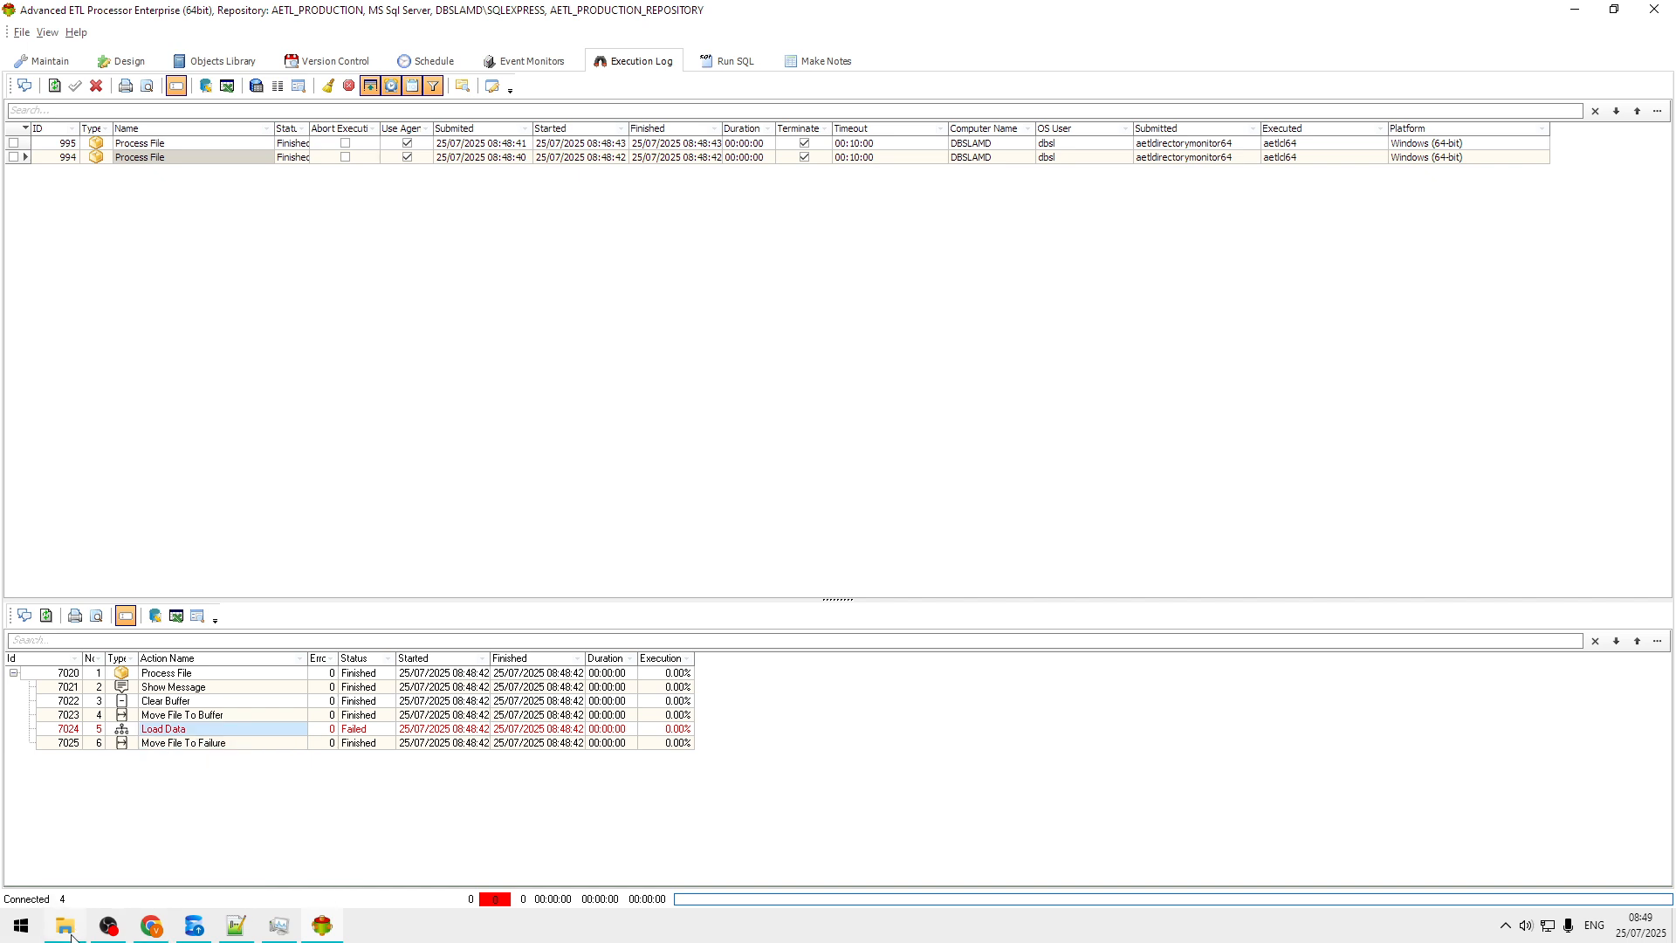
# Switch to File Explorer and check the contents of the Upload, Buffer, Failure and Success folders under C:\Data.
pyautogui.moveTo(72, 934)
pyautogui.click(87, 866)
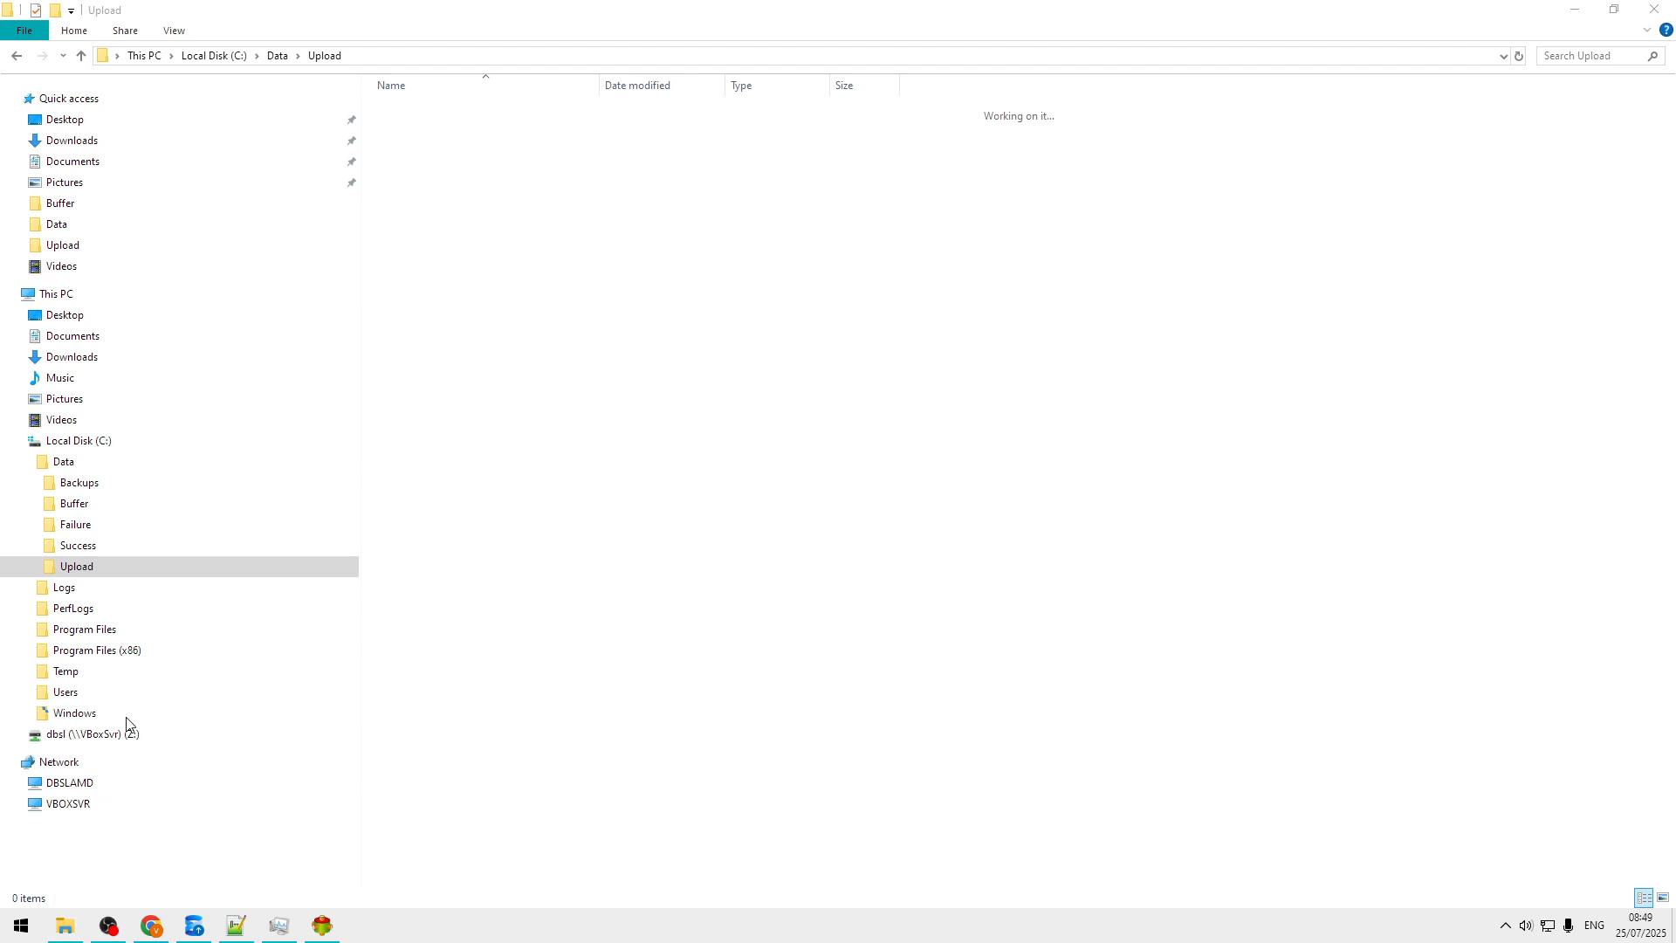
pyautogui.click(275, 56)
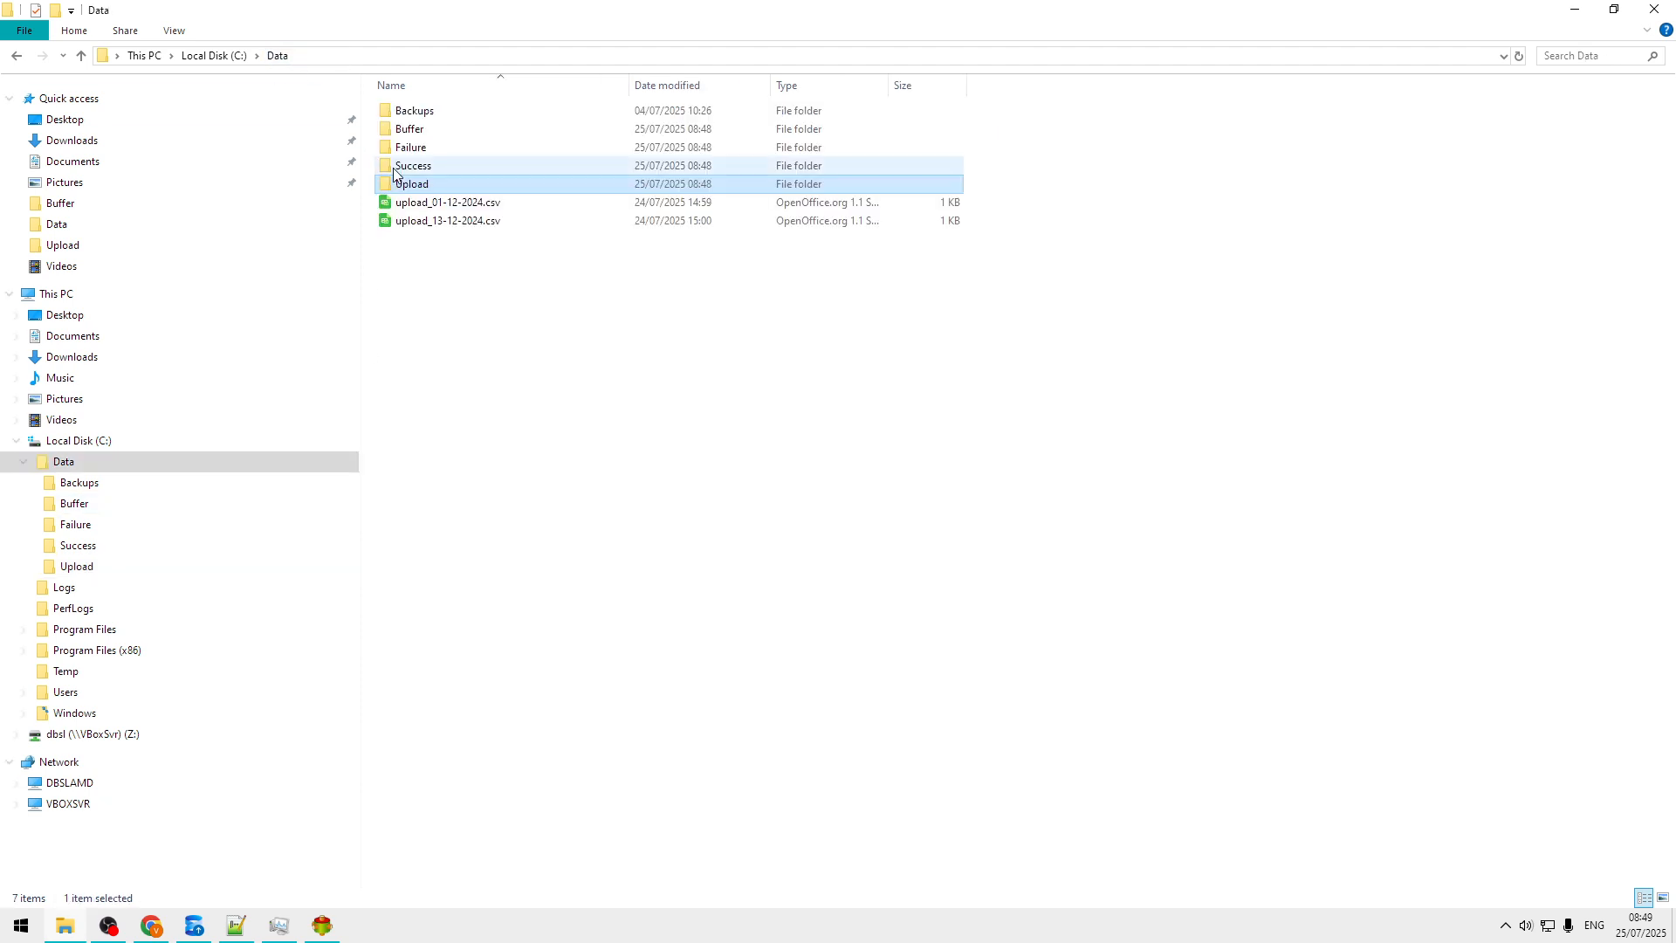
pyautogui.doubleClick(432, 141)
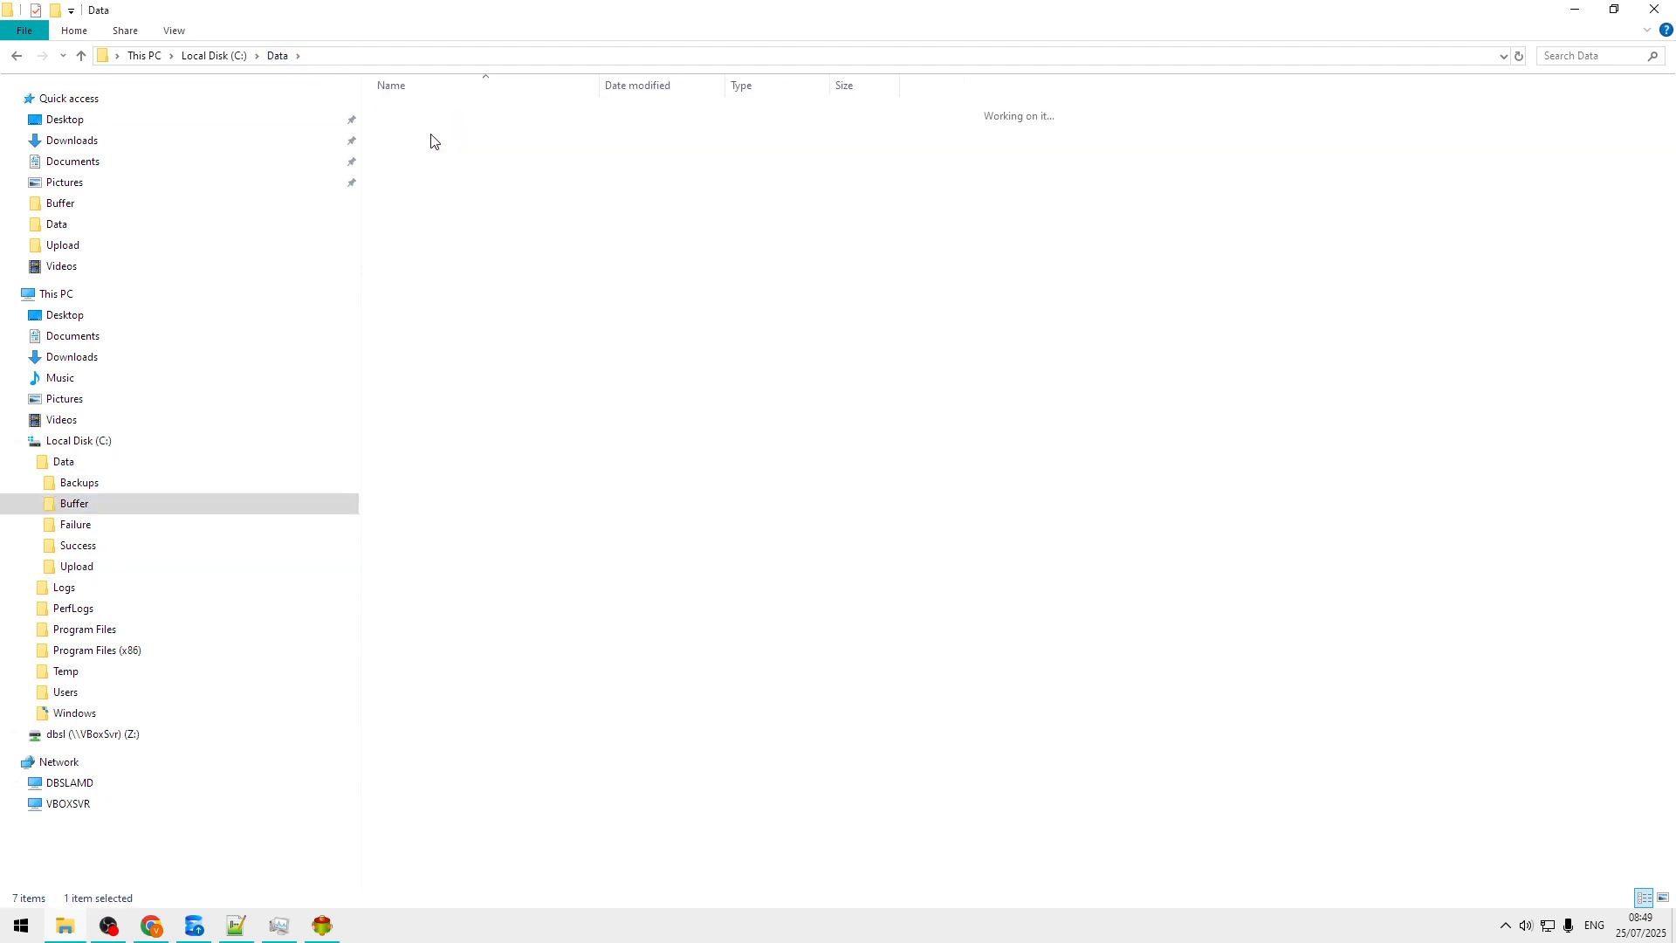
pyautogui.click(16, 56)
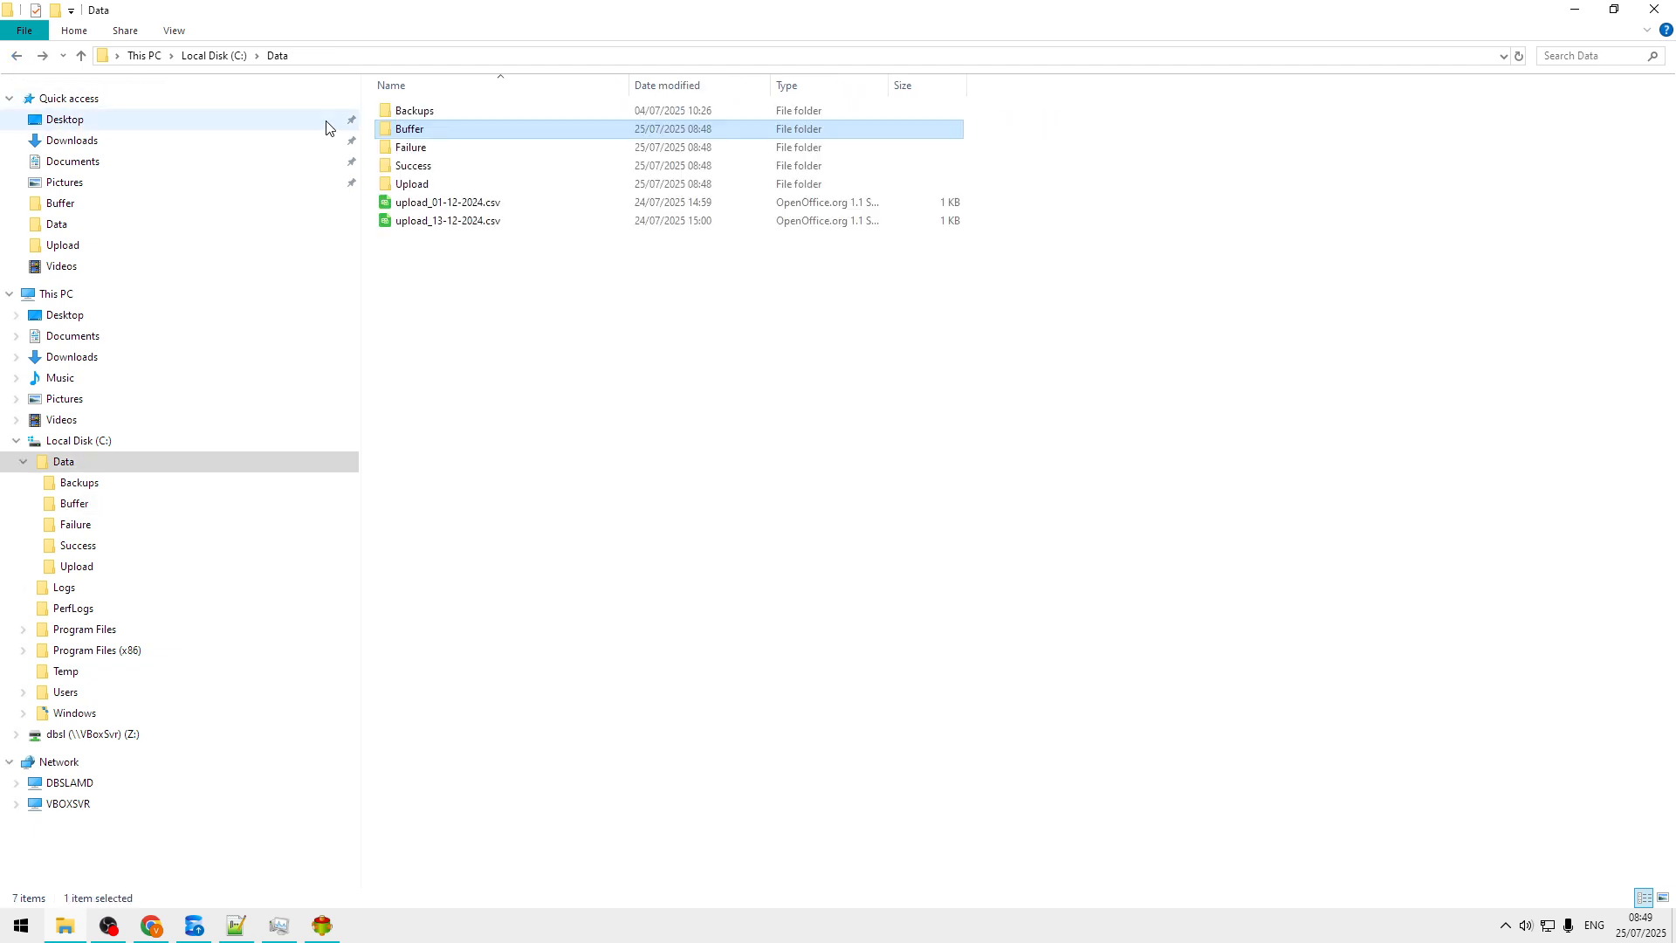
pyautogui.doubleClick(447, 148)
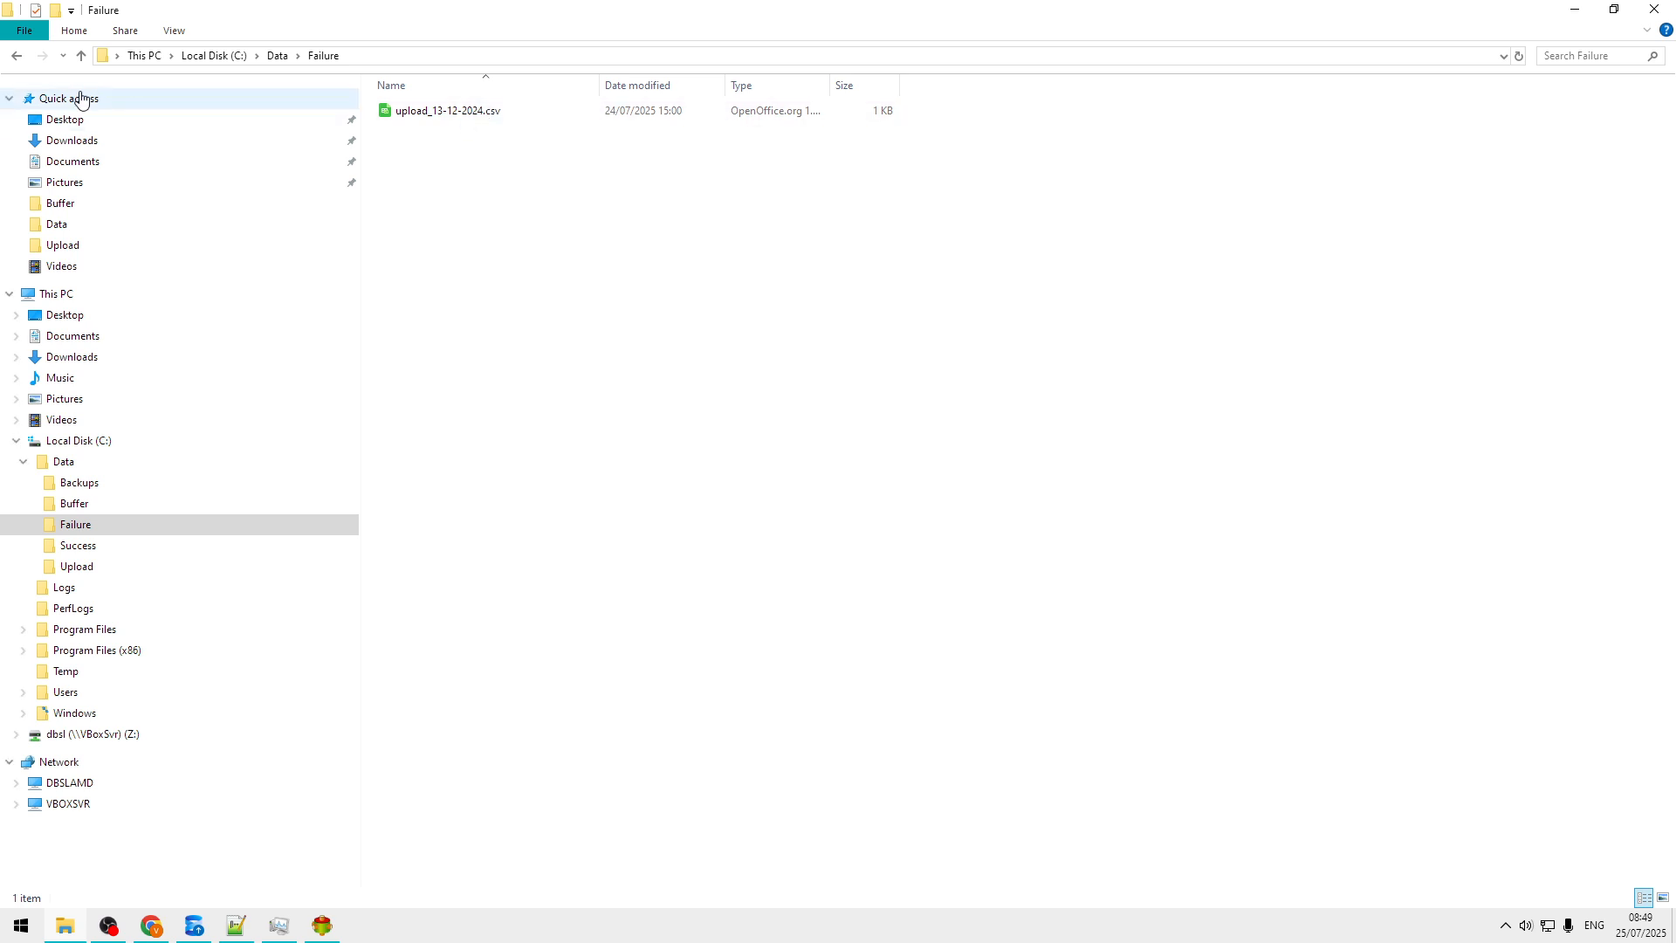
pyautogui.click(17, 56)
pyautogui.doubleClick(428, 166)
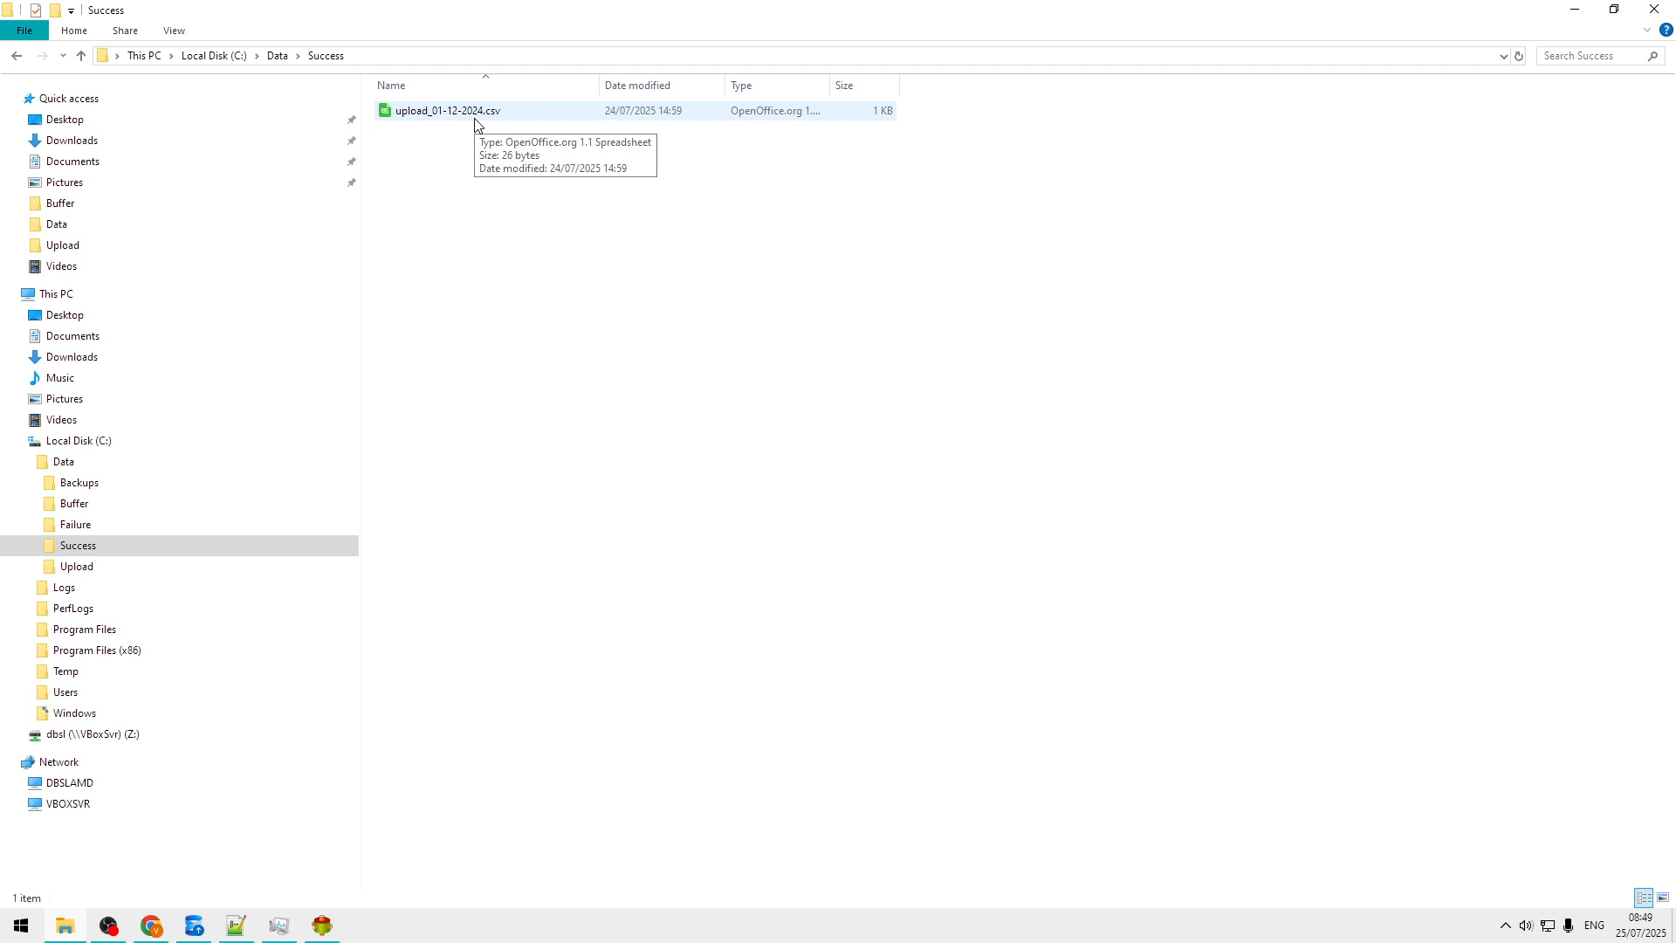
pyautogui.click(17, 56)
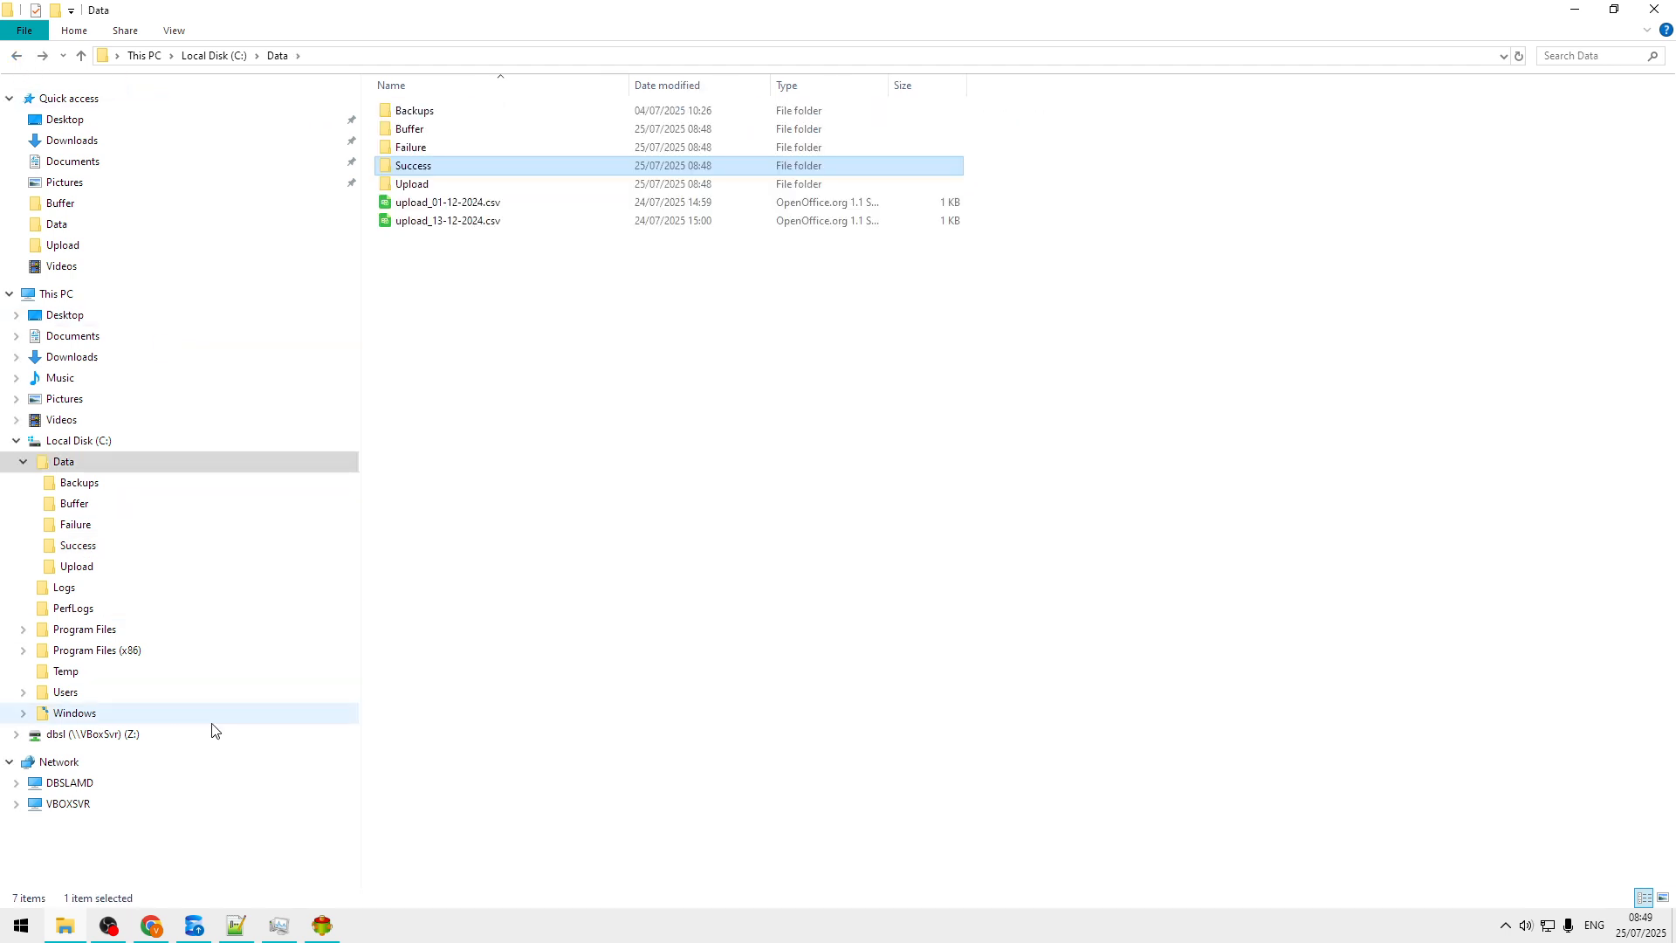
# Return to Advanced ETL Processor, glance at the objects library and version control, and review the Process File package diagram.
pyautogui.click(322, 932)
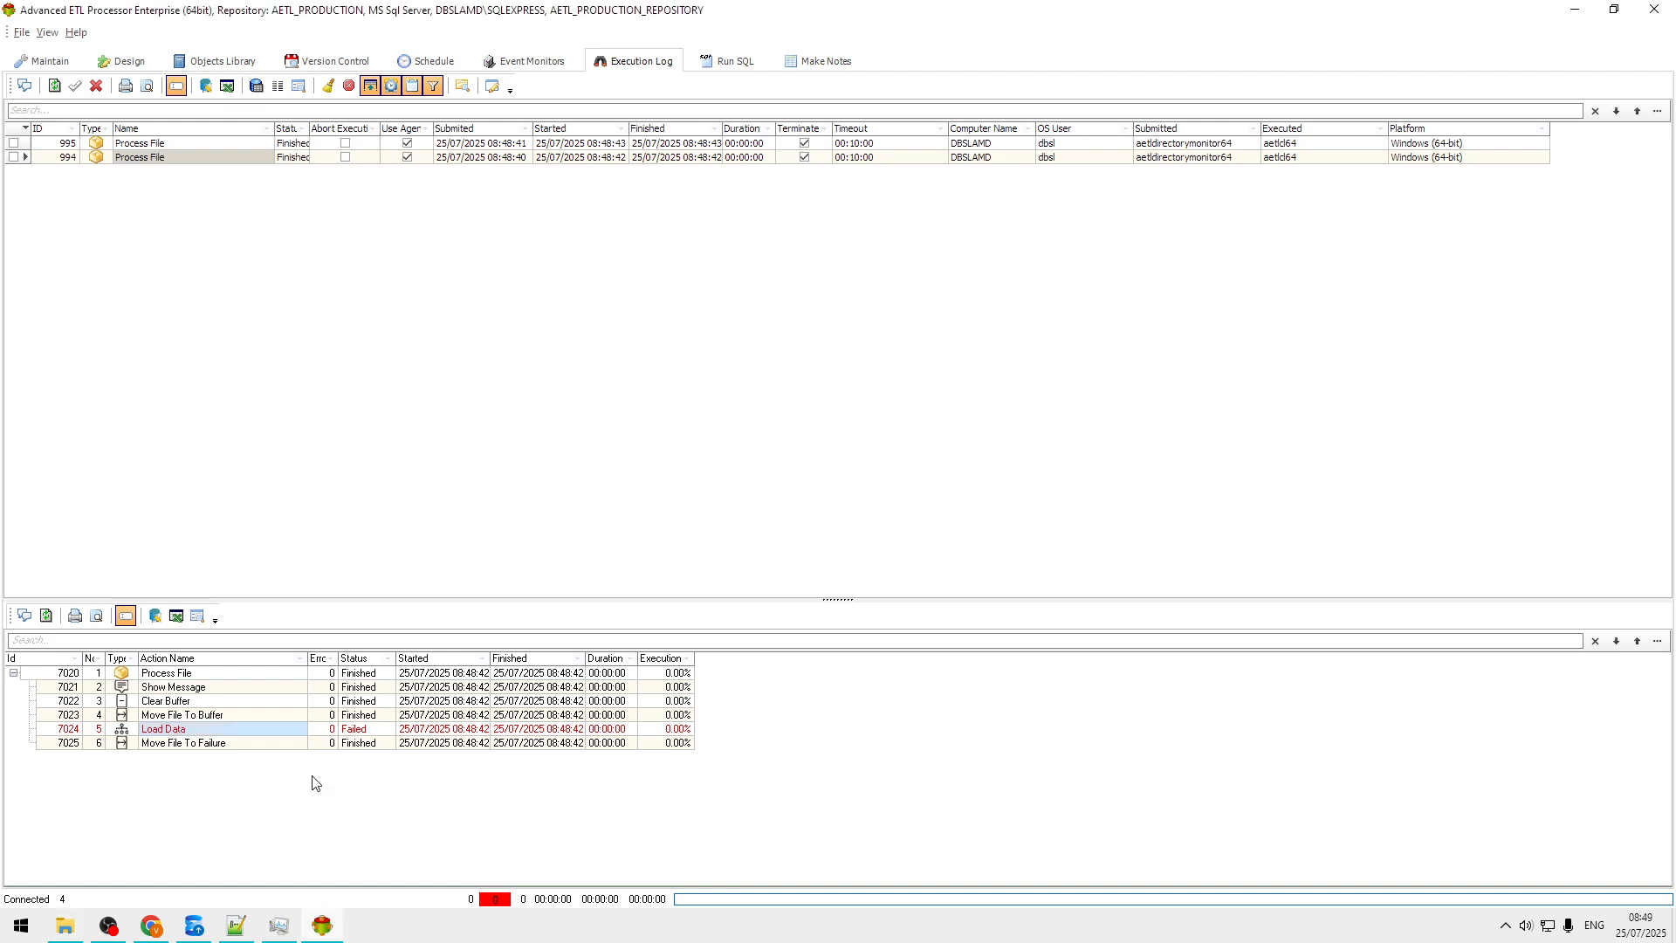
pyautogui.click(227, 65)
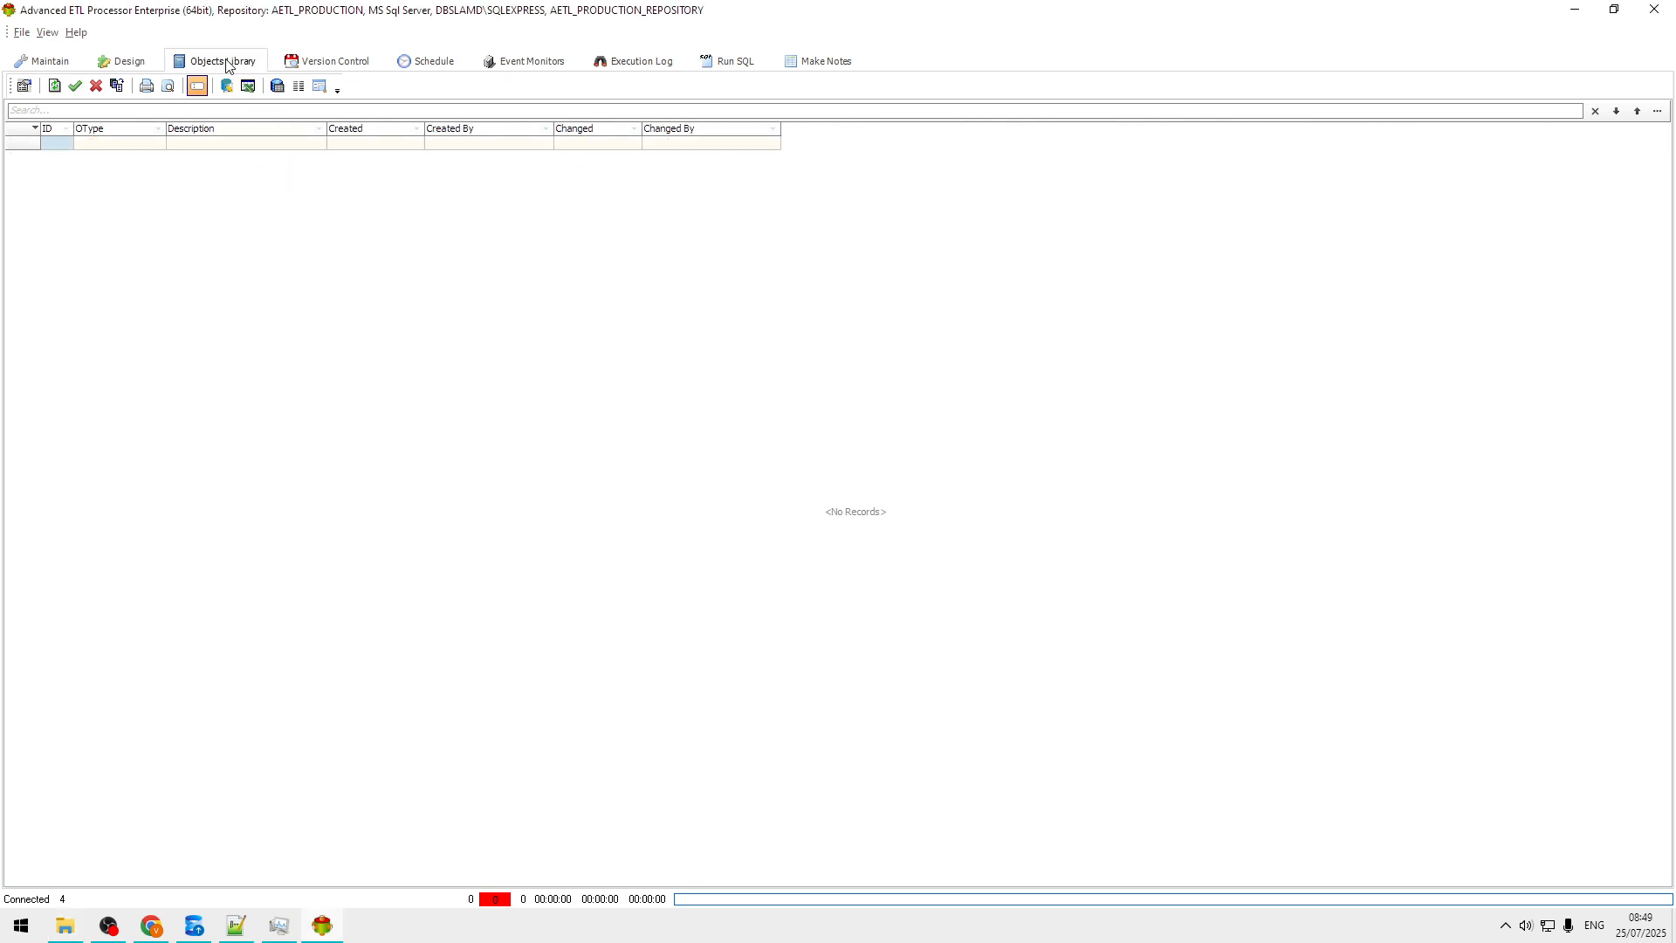
pyautogui.click(325, 66)
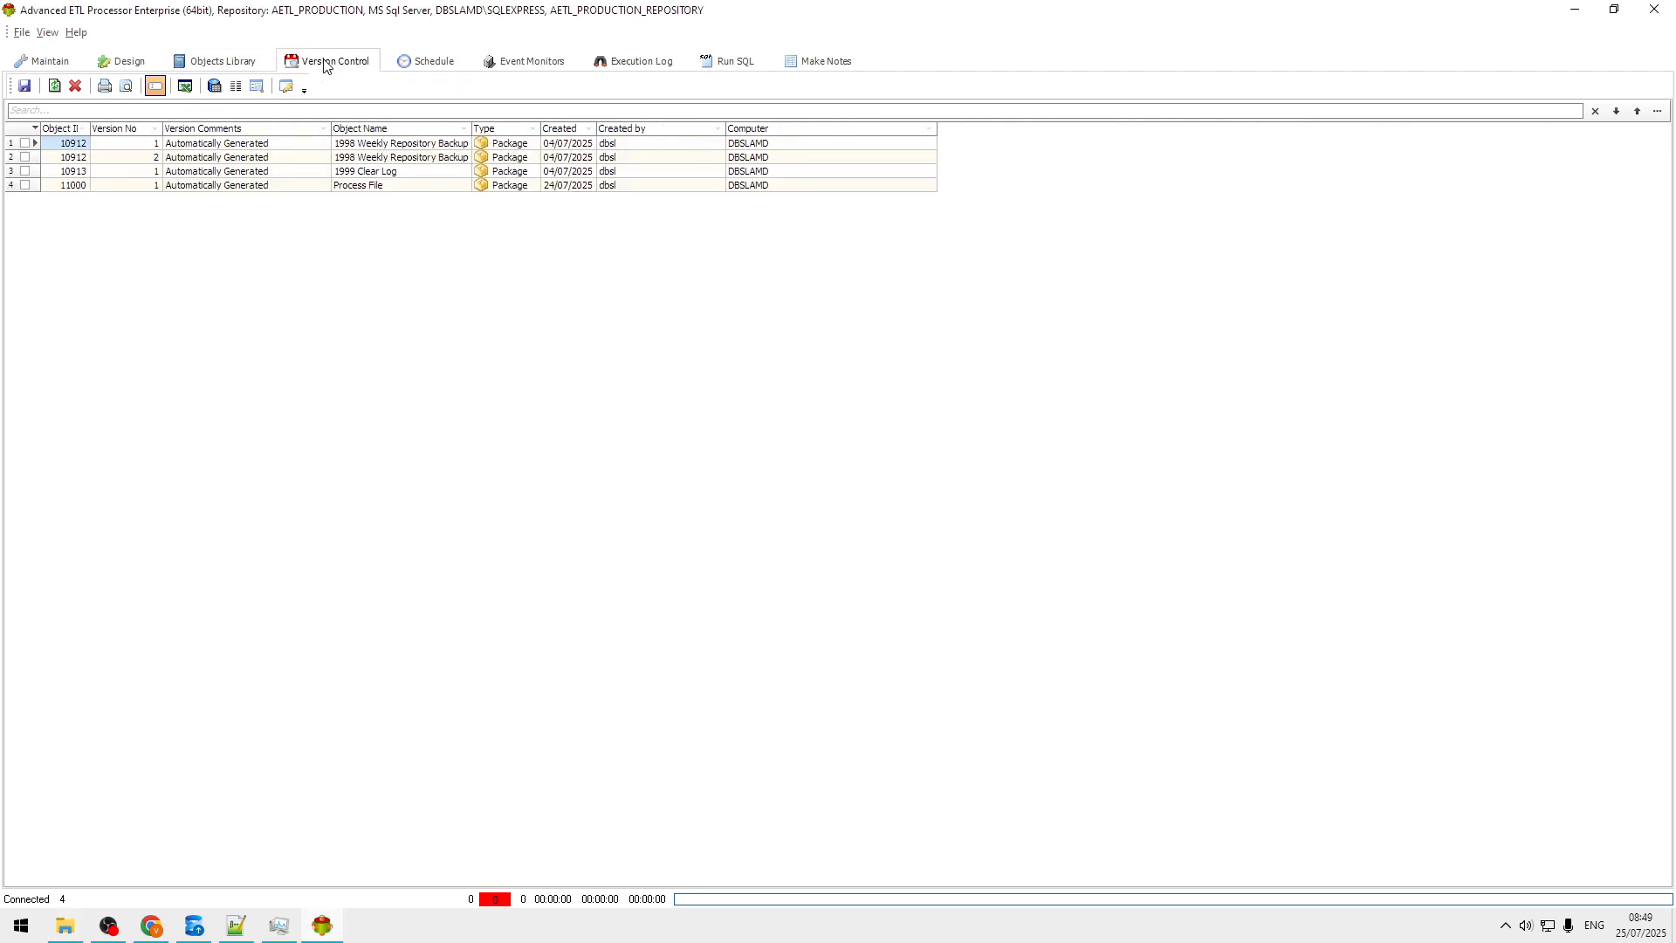
pyautogui.click(131, 70)
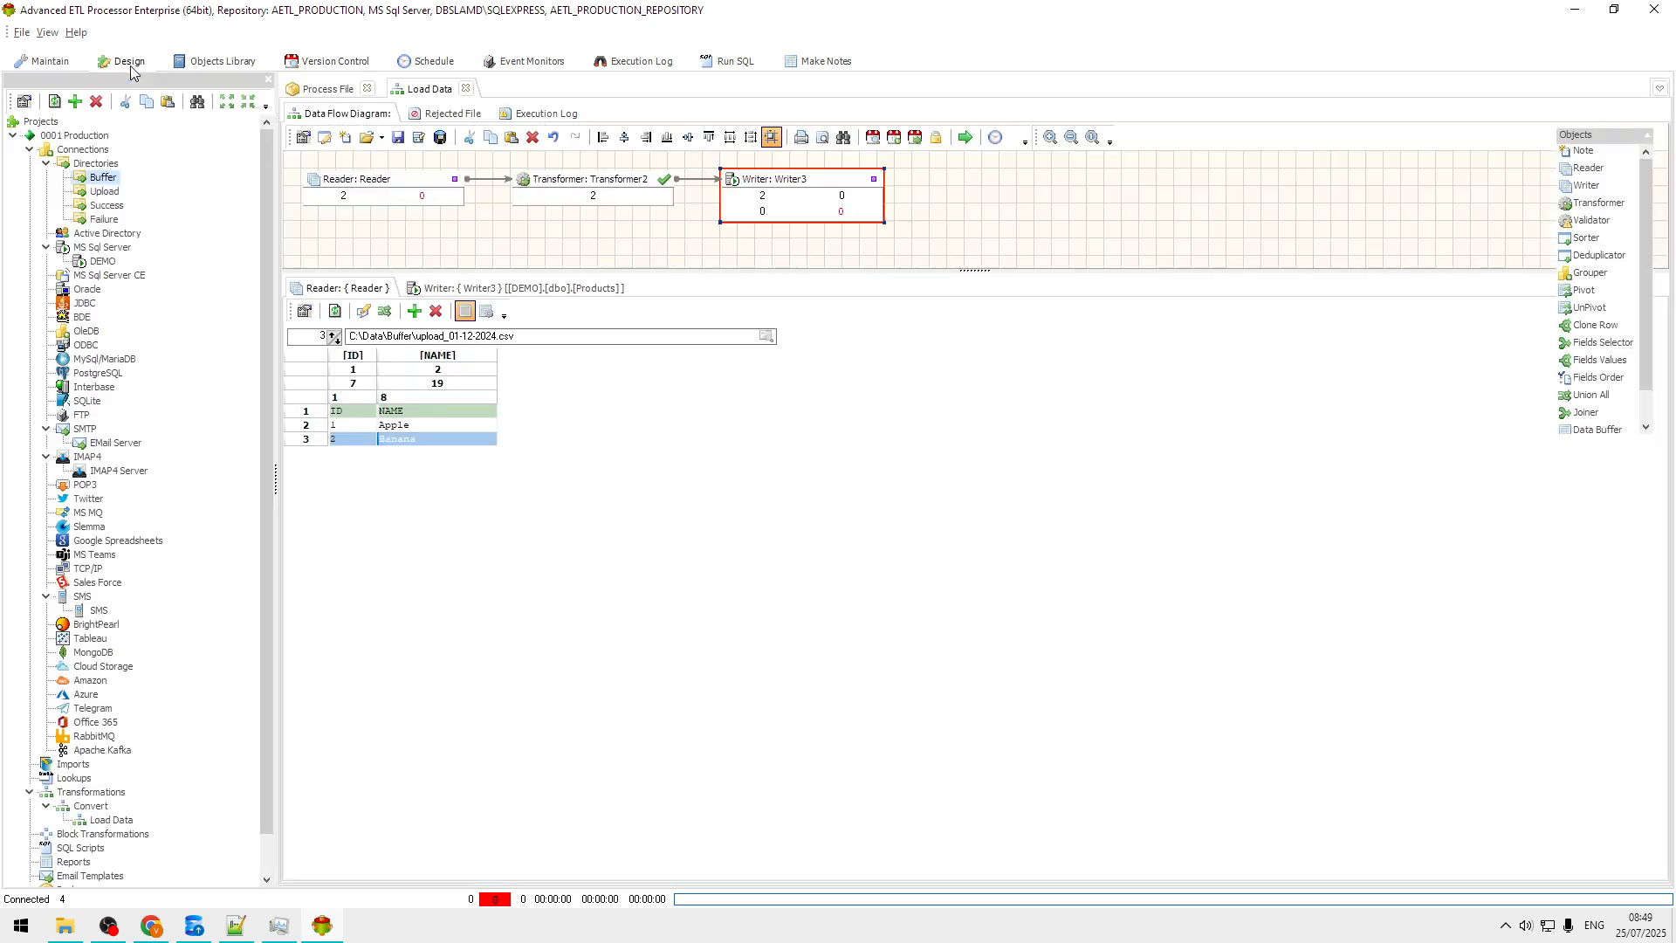
pyautogui.click(340, 94)
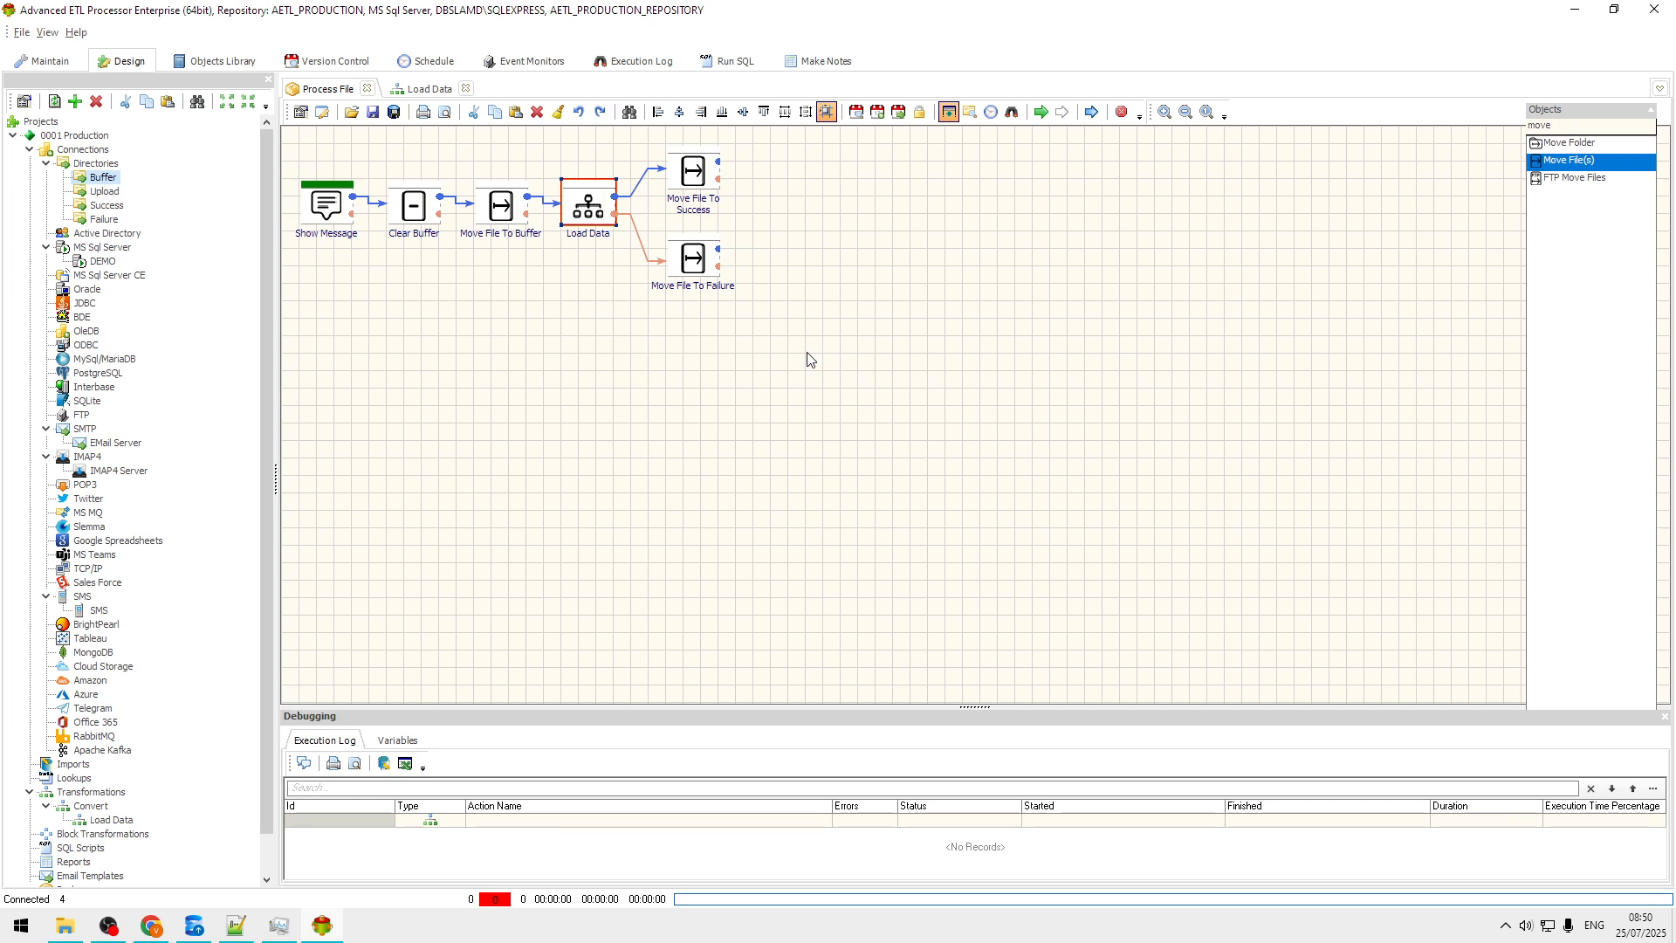
pyautogui.click(671, 447)
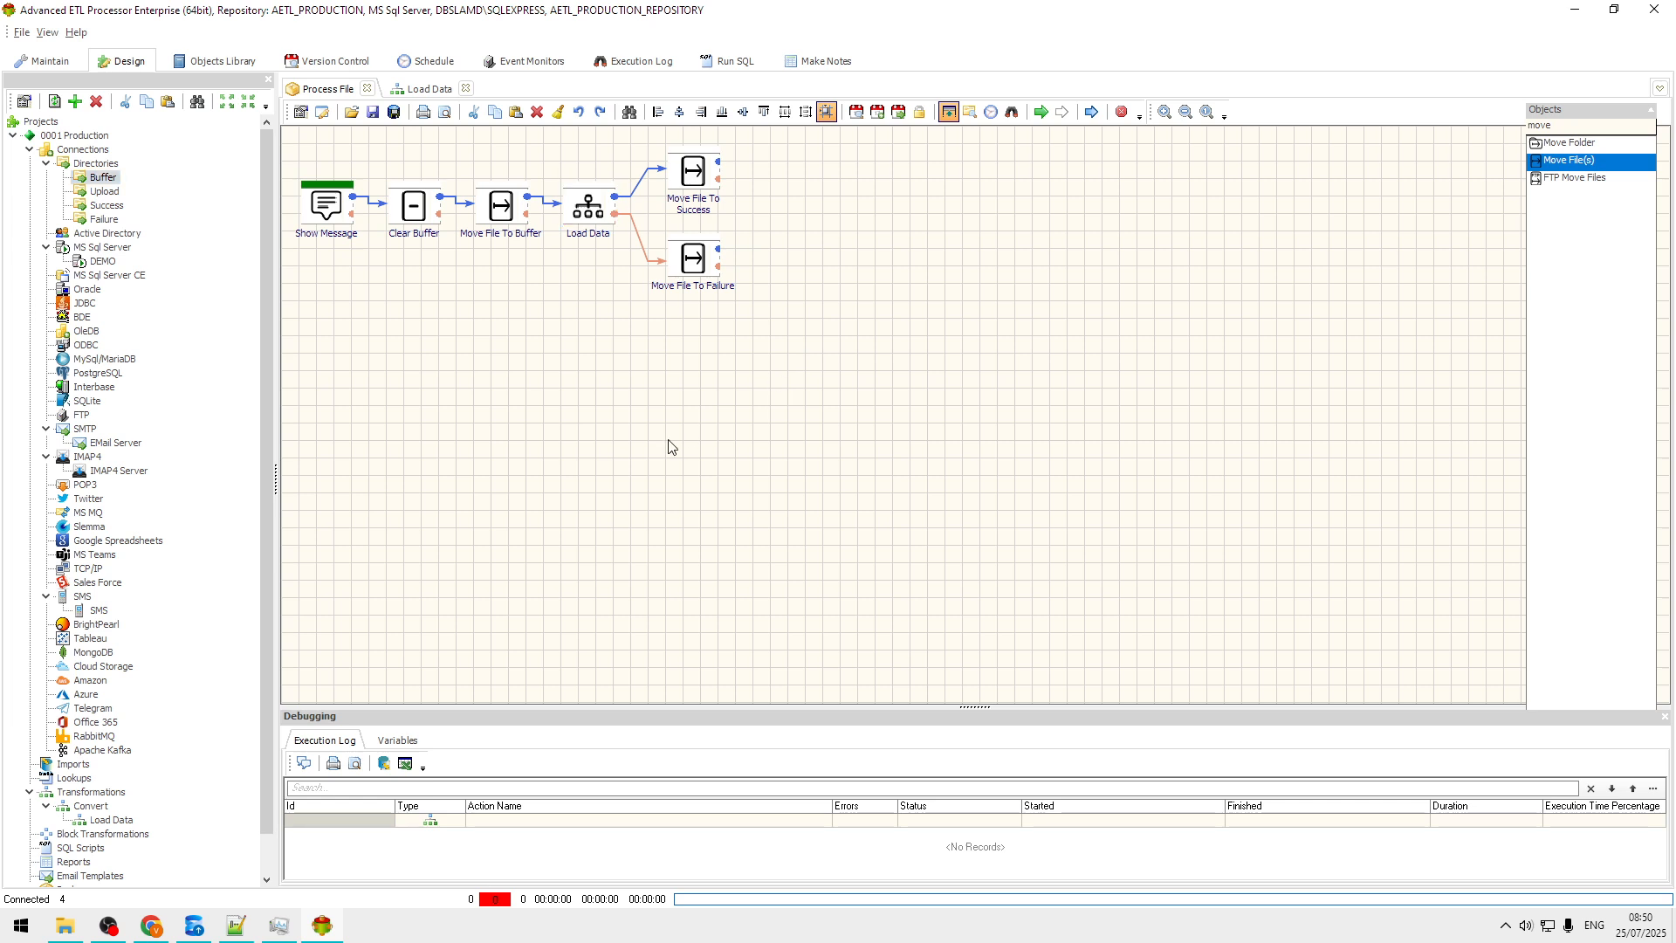